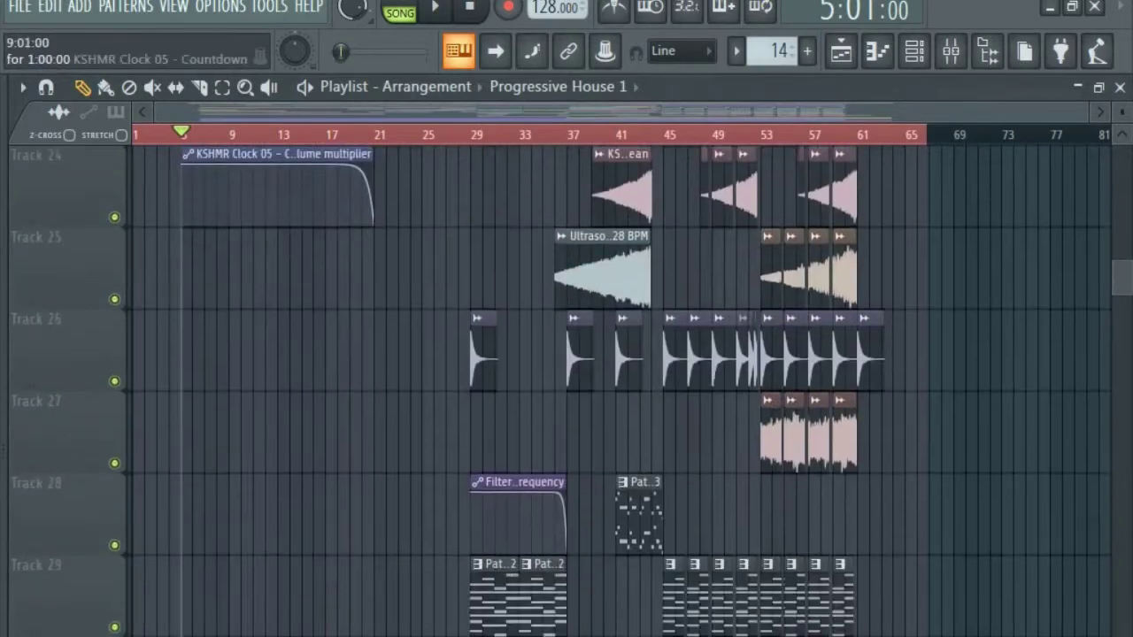
# - Solo the Progressive House 1 audio track on Track 2 and play the arrangement from bar 4
pyautogui.scroll(12, 242, 322)
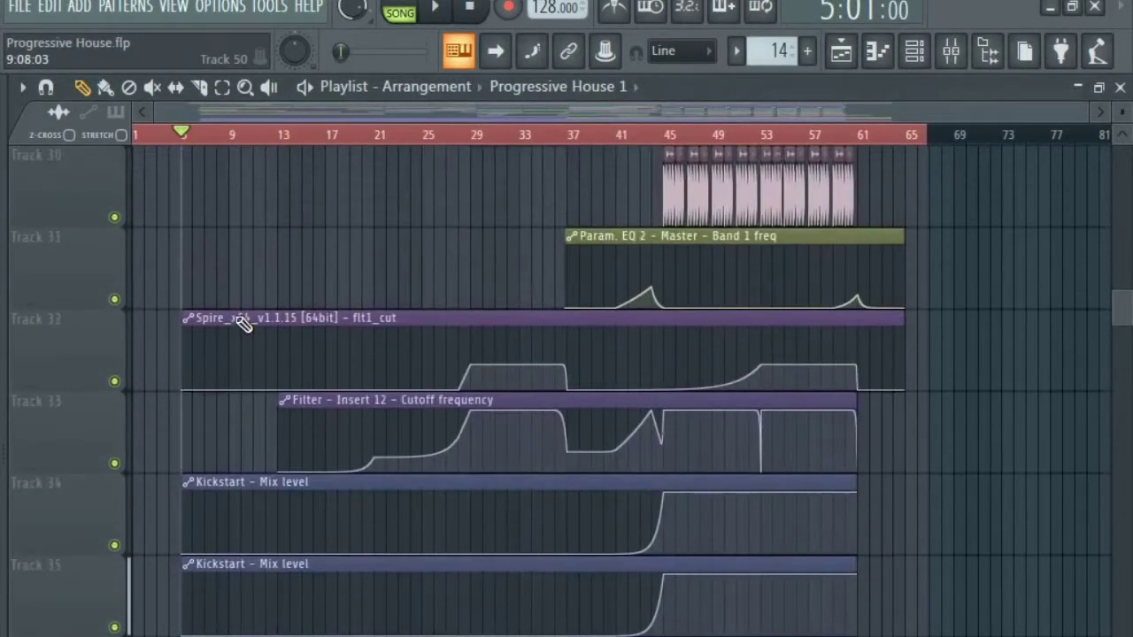
pyautogui.scroll(13, 243, 322)
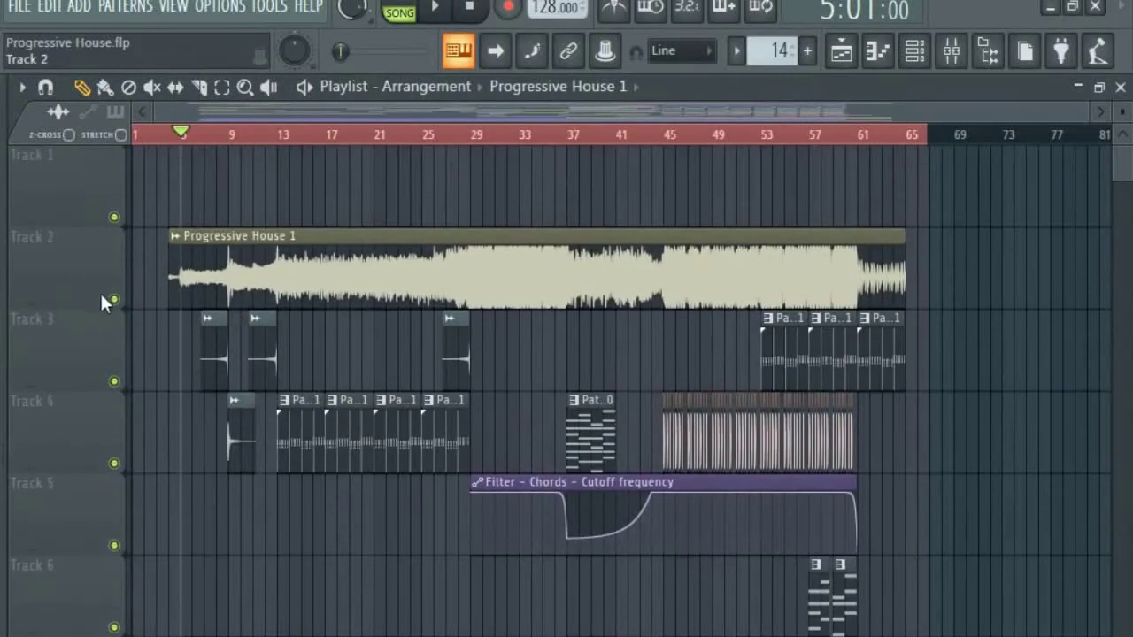
pyautogui.rightClick(114, 299)
pyautogui.click(169, 132)
pyautogui.press('space')
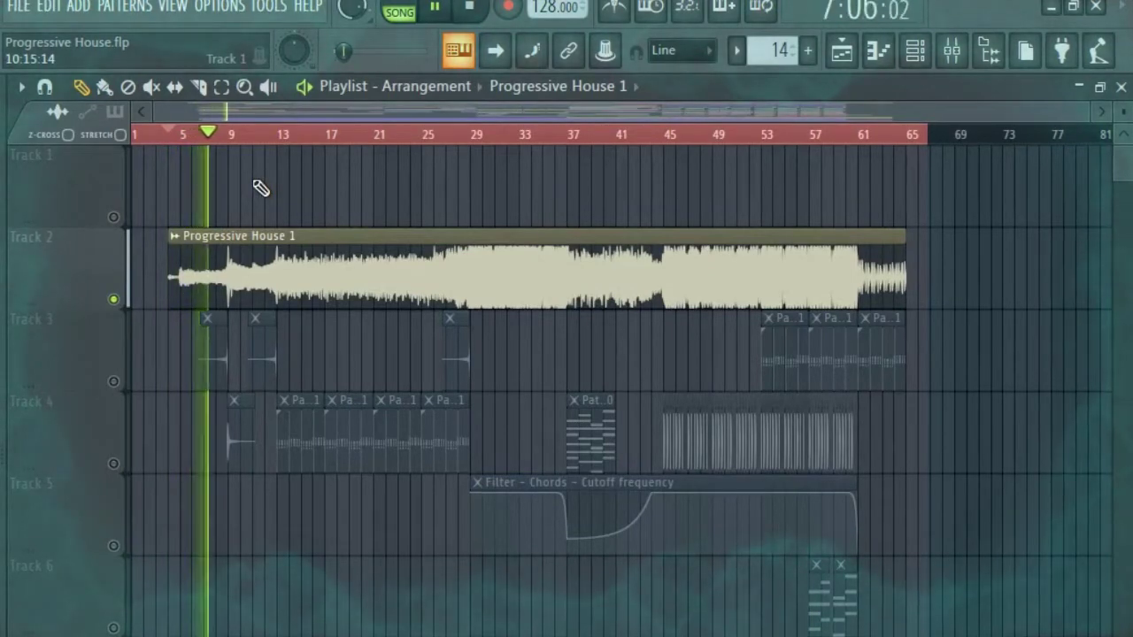
# - Look over the mixer's inserts and master effects during playback, and return to the playlist
pyautogui.click(952, 50)
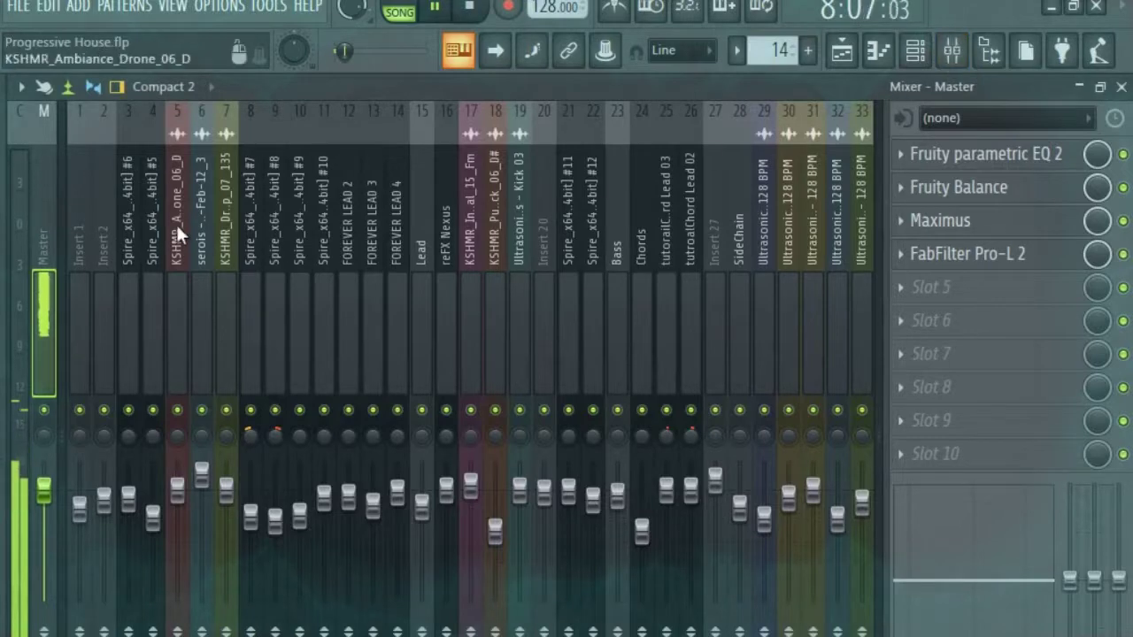
pyautogui.click(843, 64)
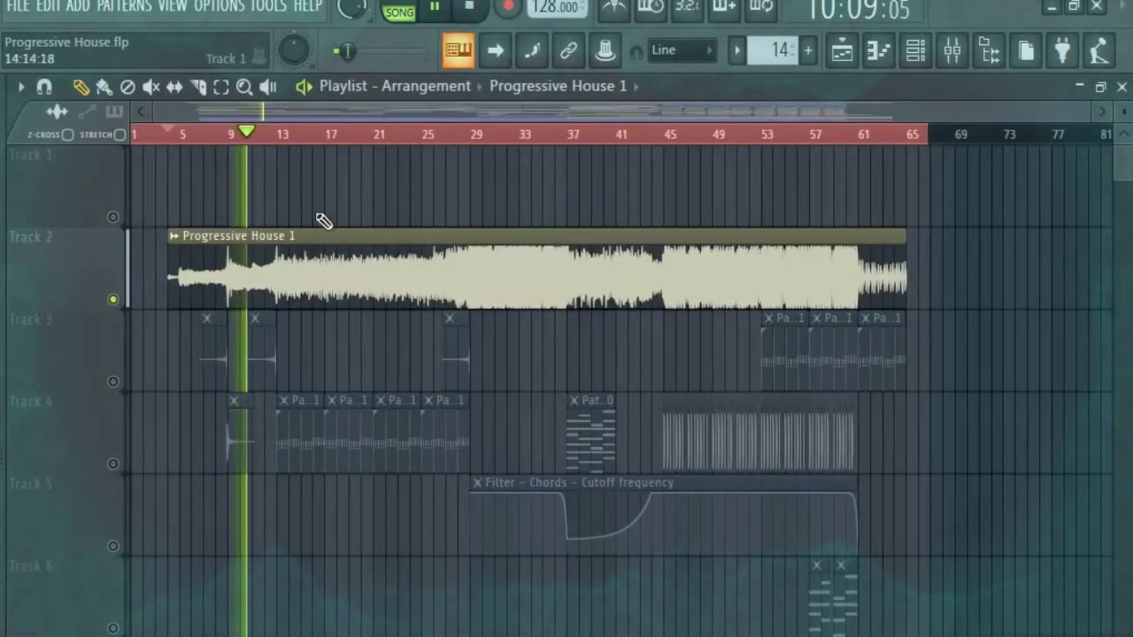
pyautogui.scroll(-1, 446, 209)
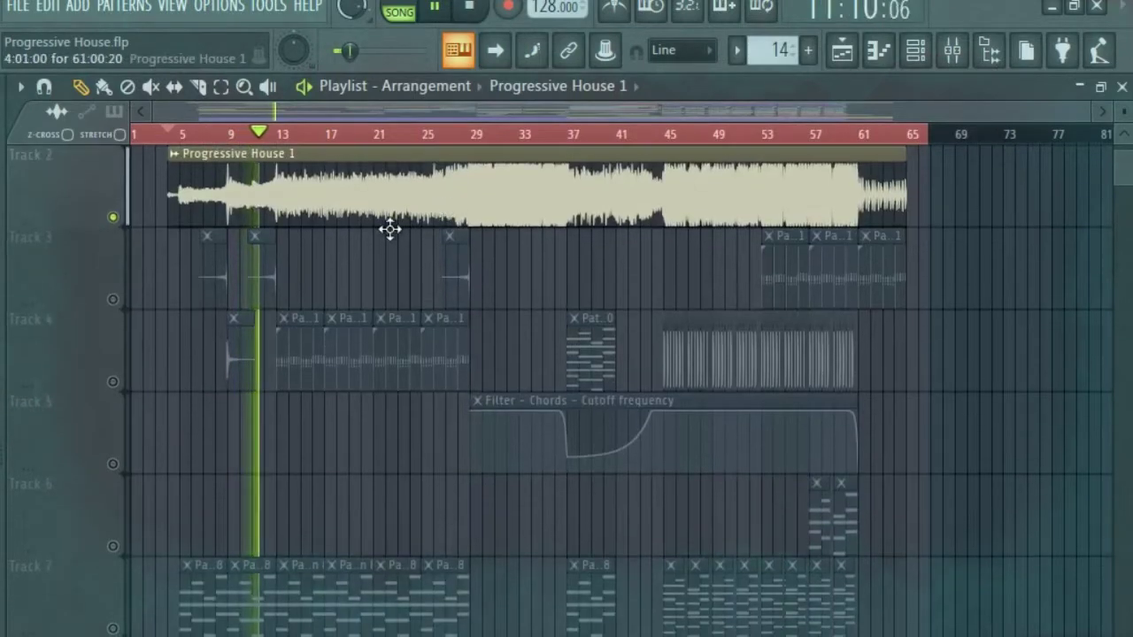
pyautogui.scroll(1, 322, 229)
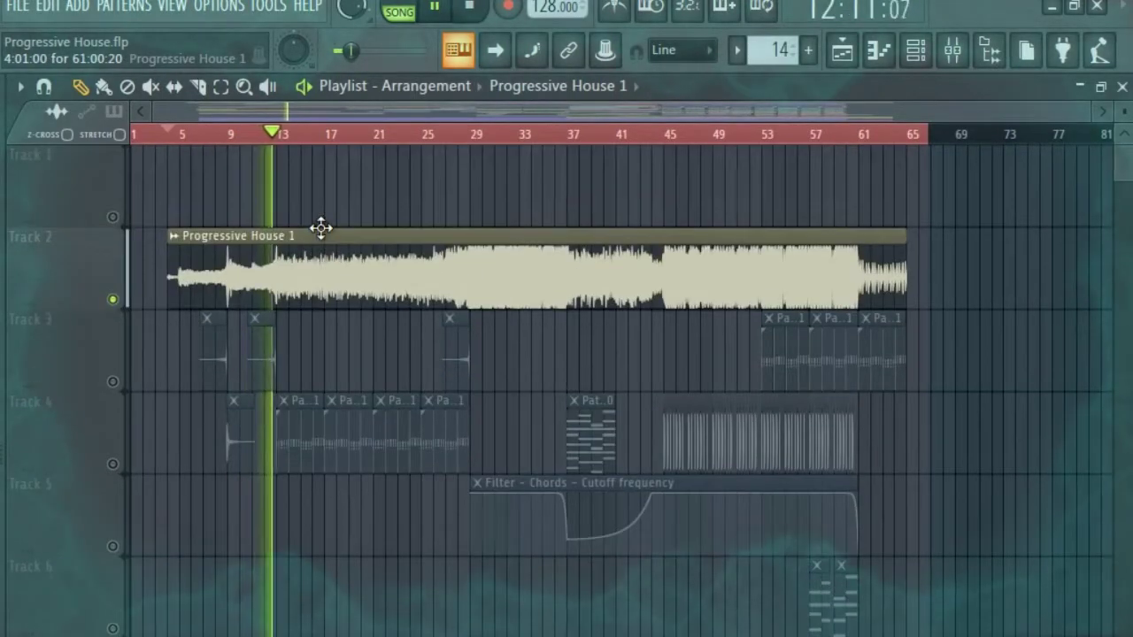
# - Step through the patterns from 1 to 14 in the channel rack to examine their notes, and return to the playlist
pyautogui.moveTo(784, 50); pyautogui.dragTo(799, 102)
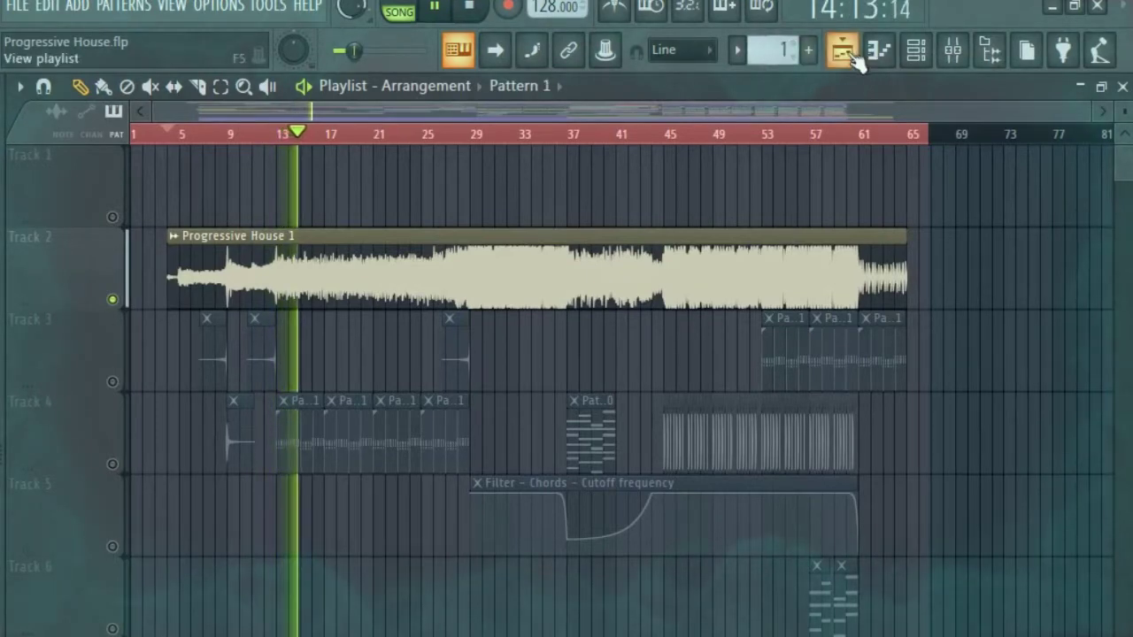
pyautogui.click(914, 54)
pyautogui.scroll(5, 430, 203)
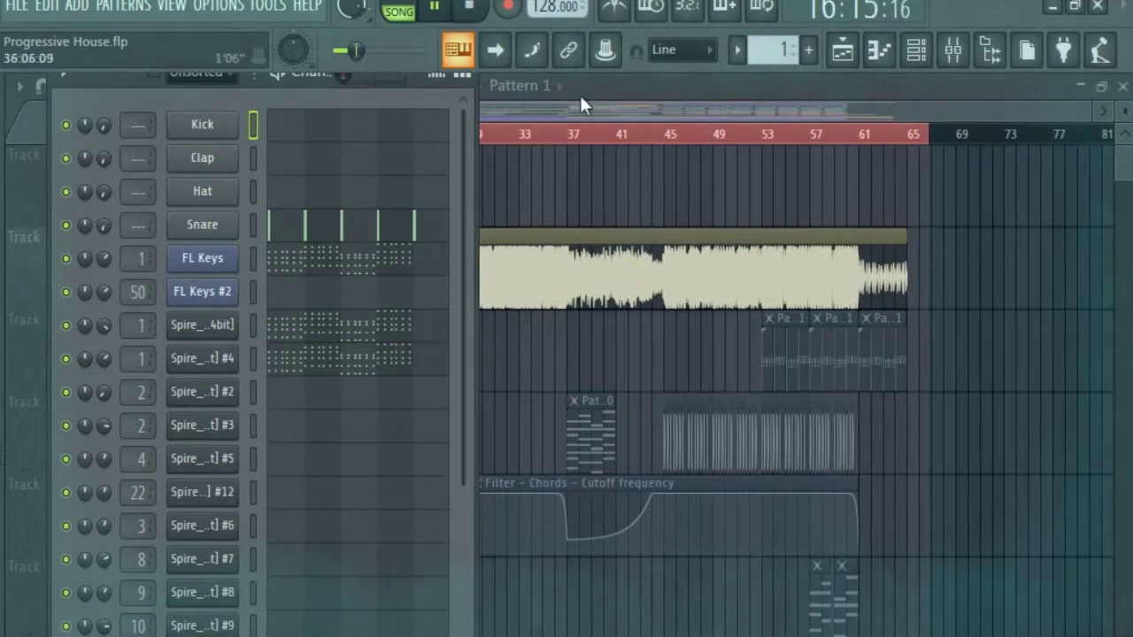
pyautogui.scroll(2, 764, 66)
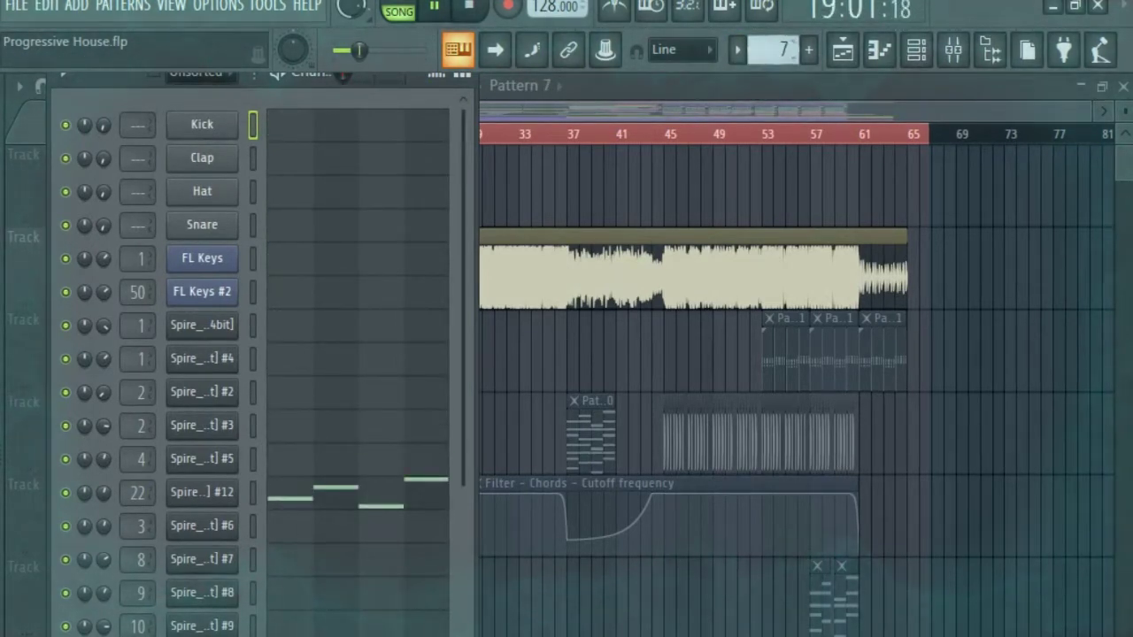
pyautogui.moveTo(797, 88); pyautogui.dragTo(797, 80)
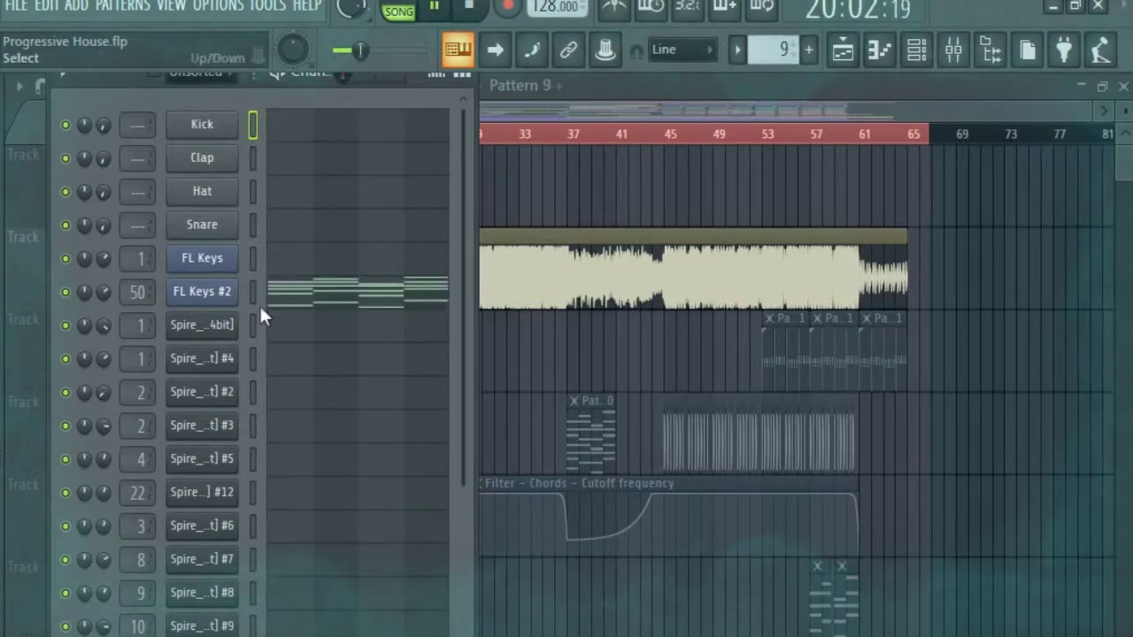
pyautogui.scroll(-4, 316, 304)
pyautogui.scroll(2, 779, 50)
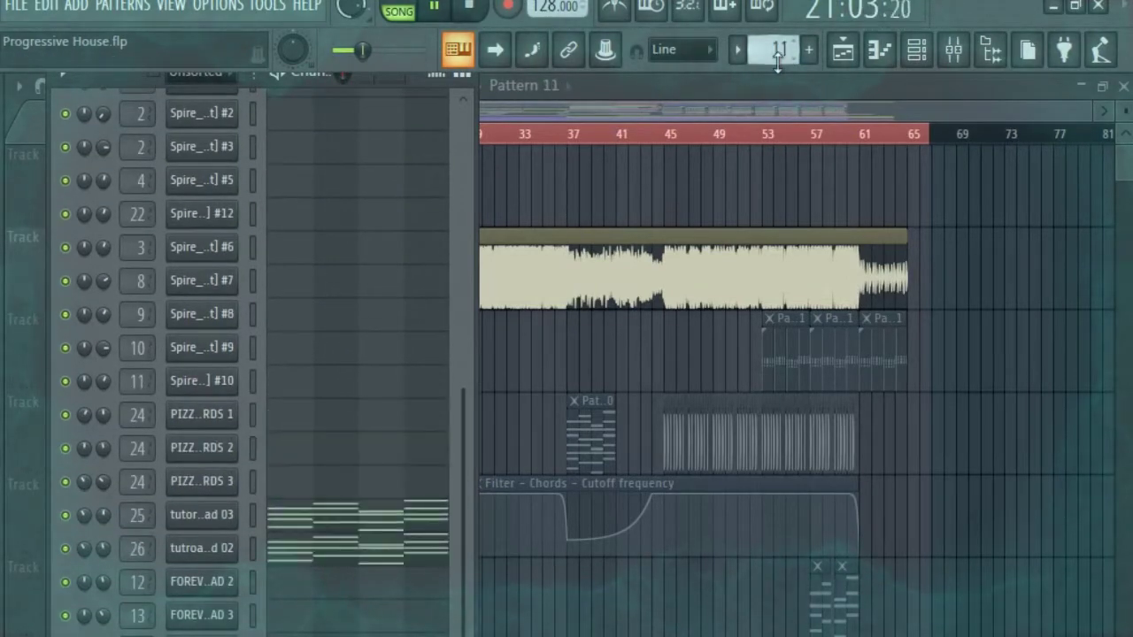
pyautogui.scroll(2, 778, 50)
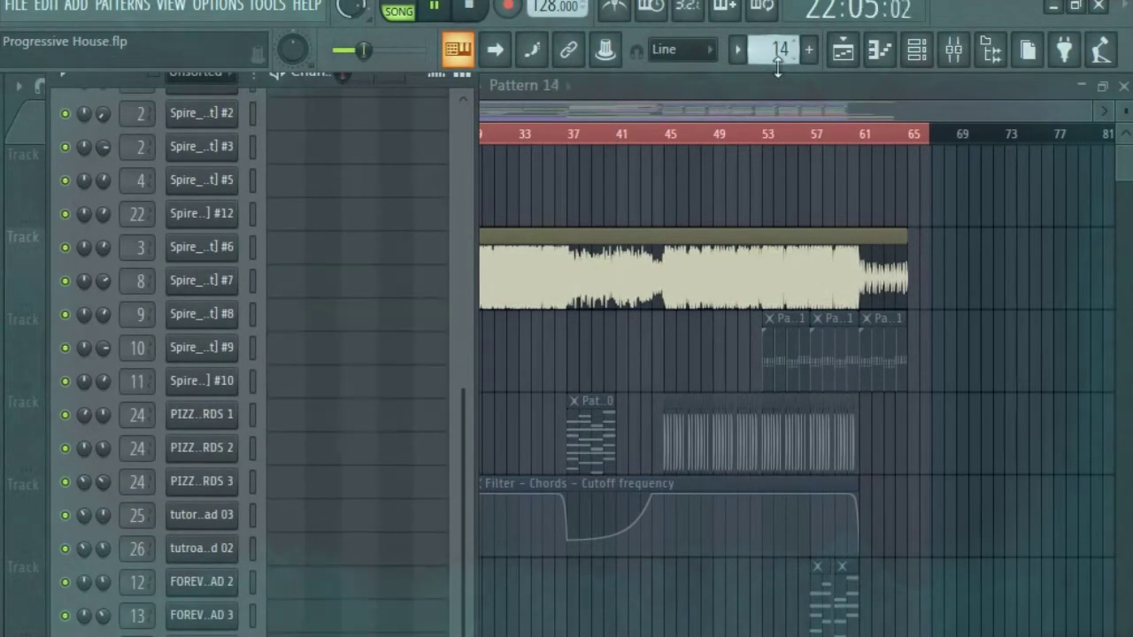
pyautogui.scroll(-5, 779, 50)
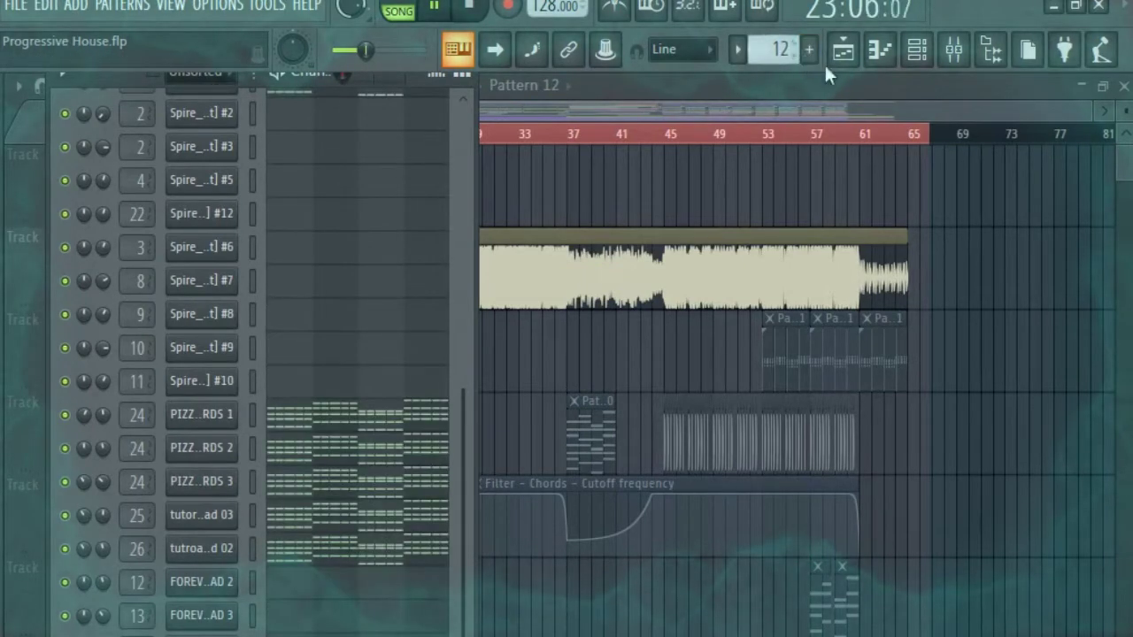
pyautogui.click(843, 52)
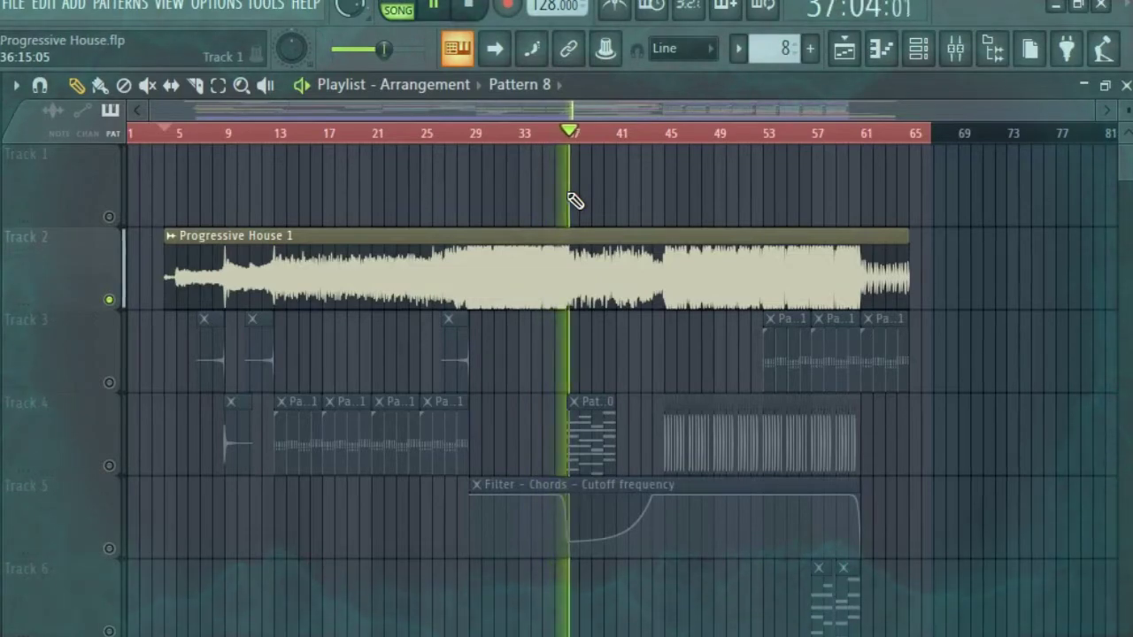
# - Examine the playlist's pattern, audio and automation clips down to the Kickstart mix level automation on Track 35
pyautogui.scroll(-10, 653, 244)
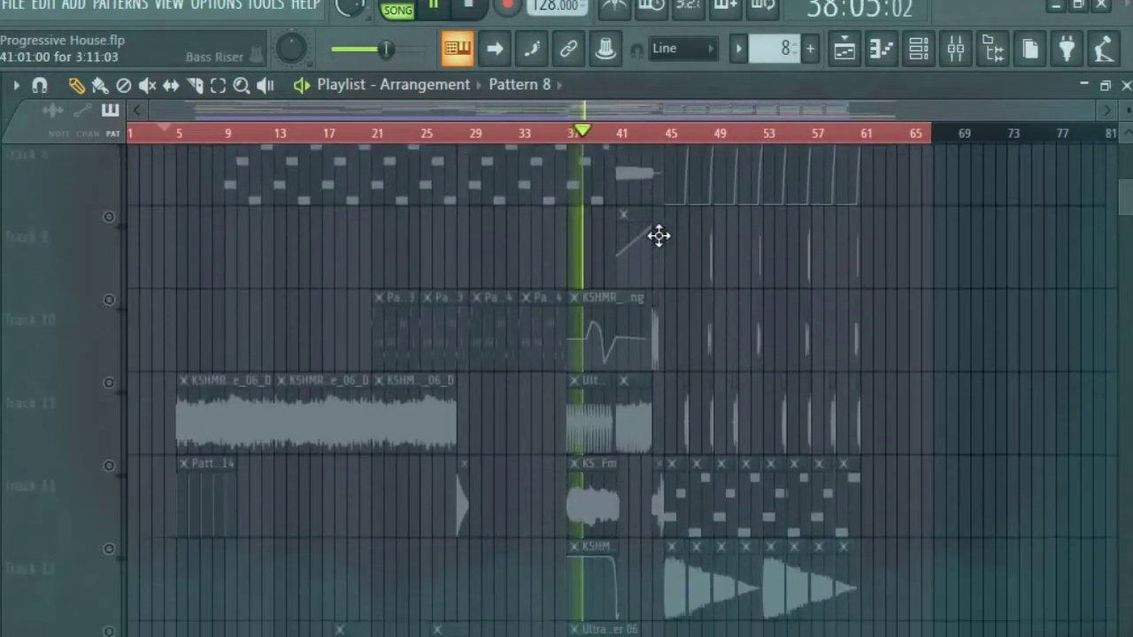
pyautogui.scroll(-1, 659, 236)
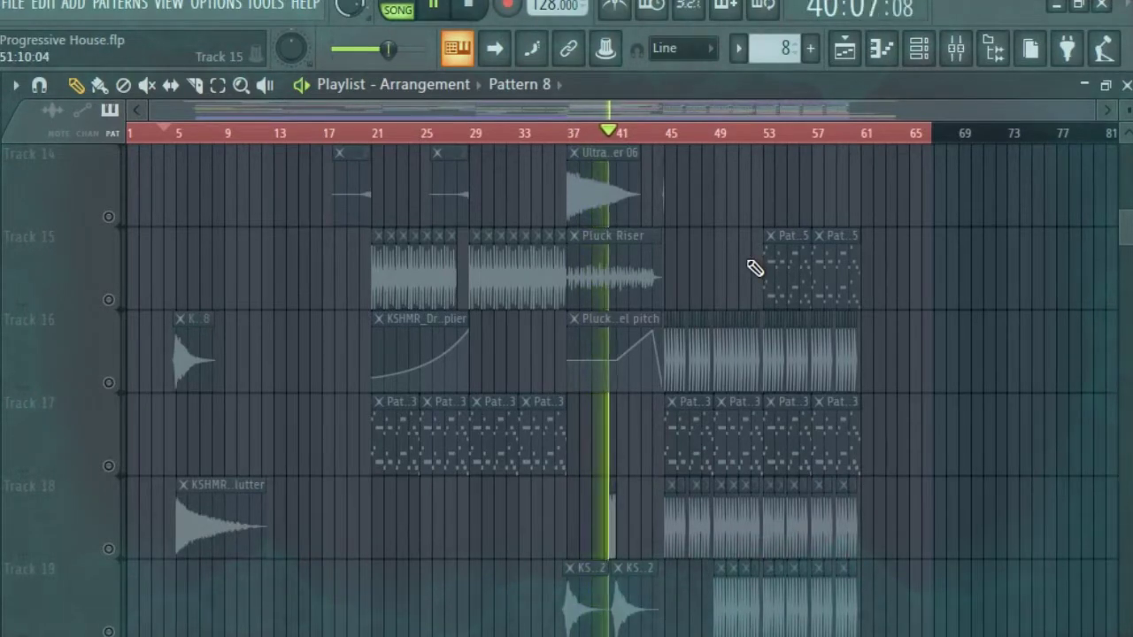
pyautogui.scroll(-12, 754, 269)
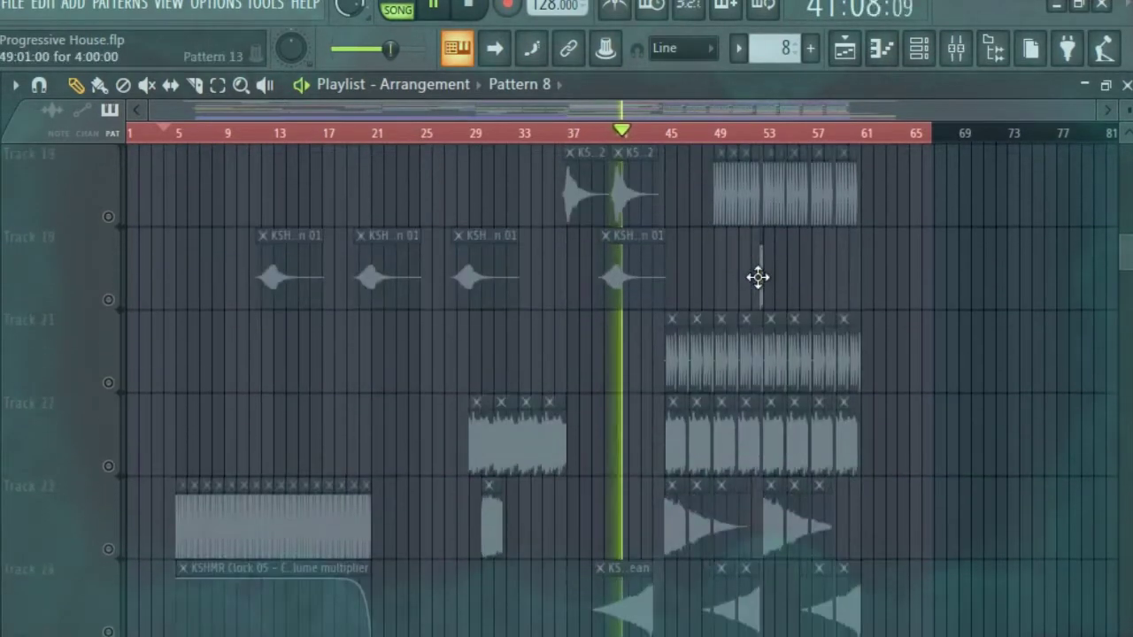
pyautogui.scroll(-3, 758, 277)
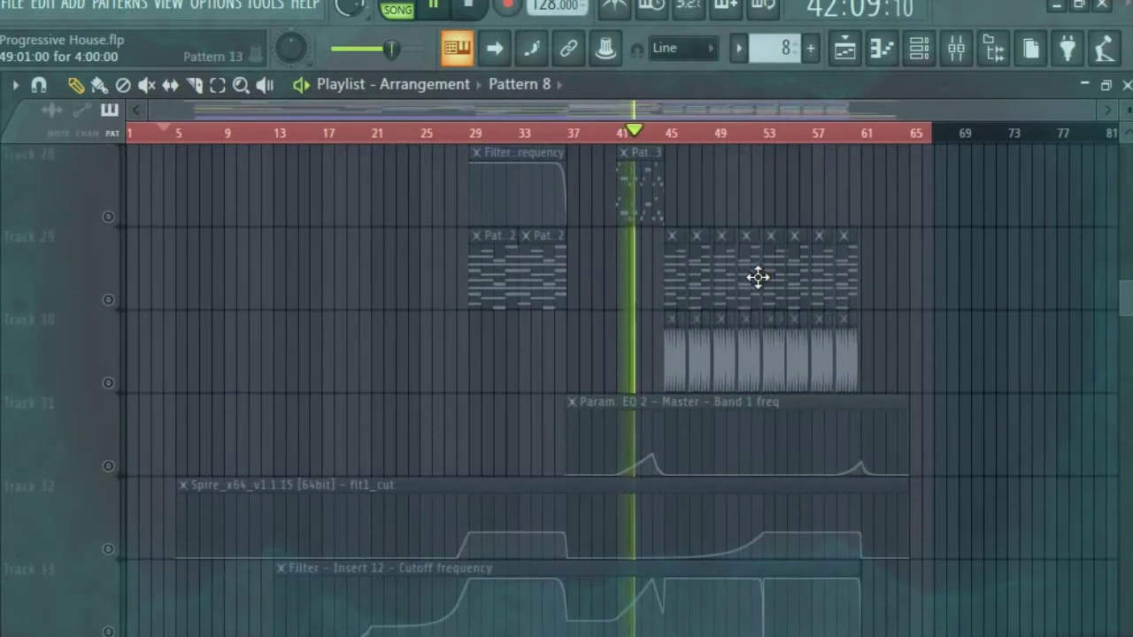
pyautogui.scroll(-3, 758, 277)
pyautogui.scroll(2, 758, 277)
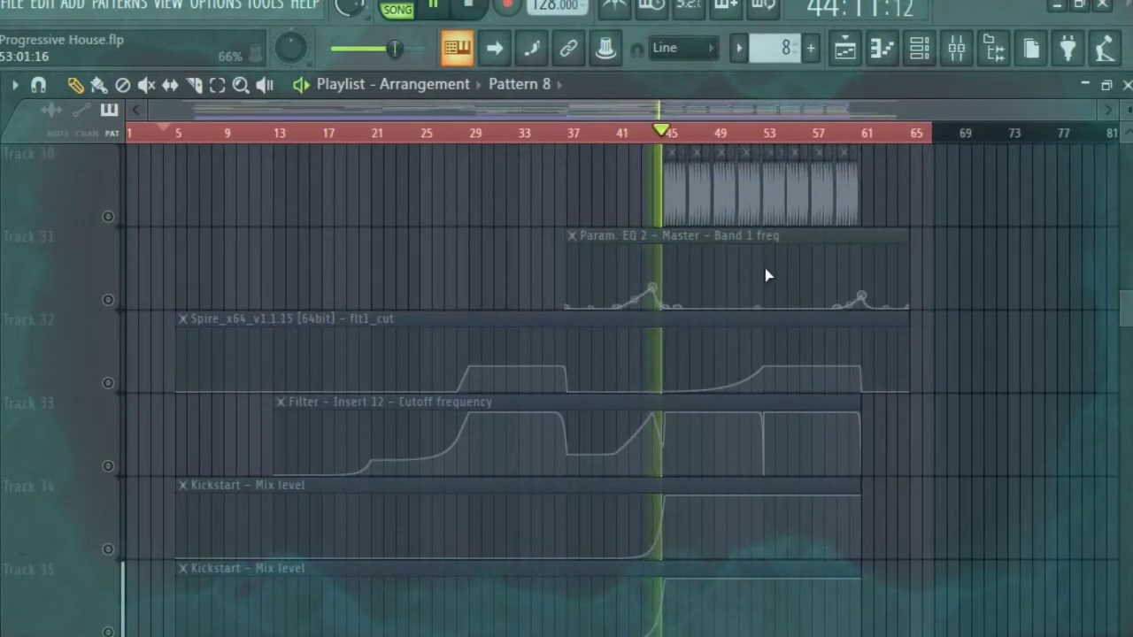
pyautogui.scroll(15, 767, 275)
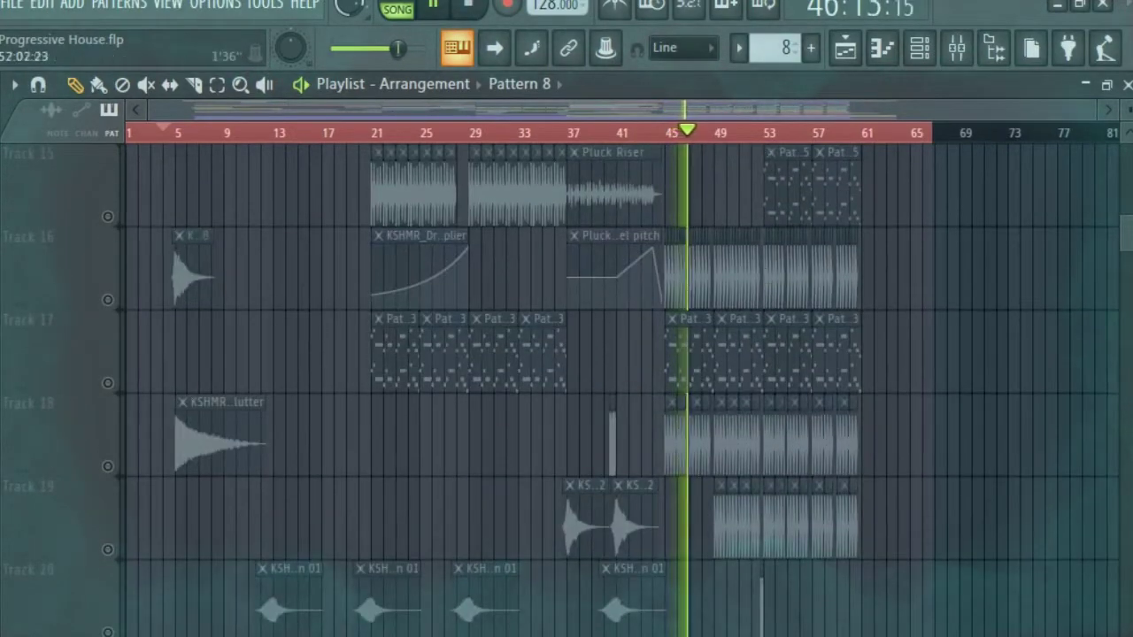
pyautogui.scroll(2, 765, 156)
pyautogui.scroll(-3, 783, 222)
pyautogui.scroll(-3, 873, 286)
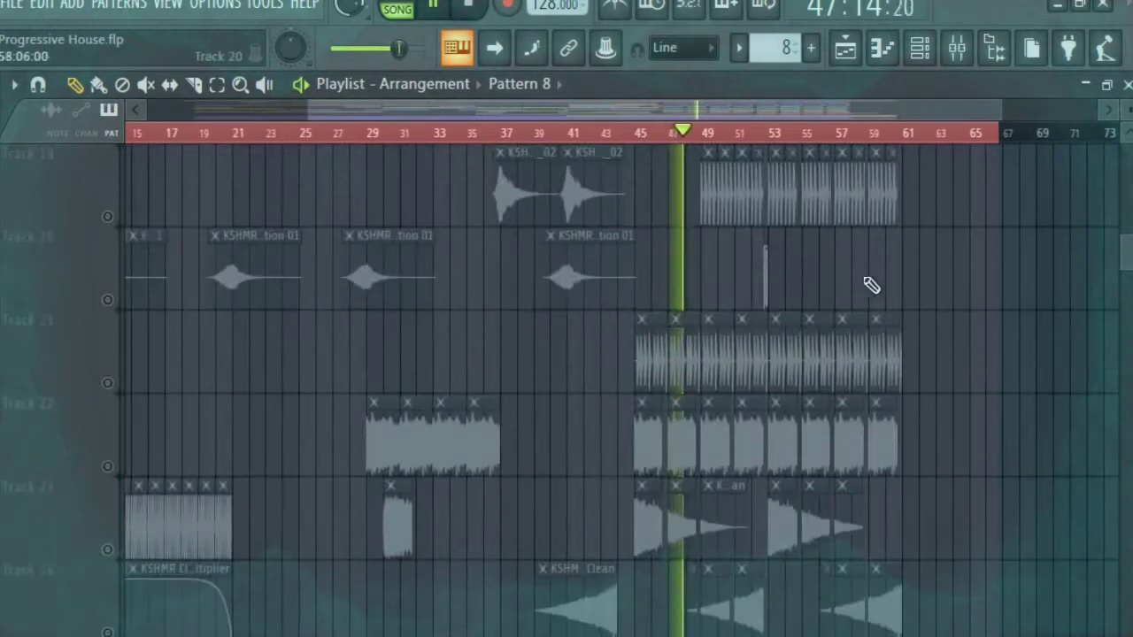
pyautogui.scroll(-2, 935, 261)
pyautogui.scroll(3, 938, 268)
pyautogui.scroll(-6, 937, 268)
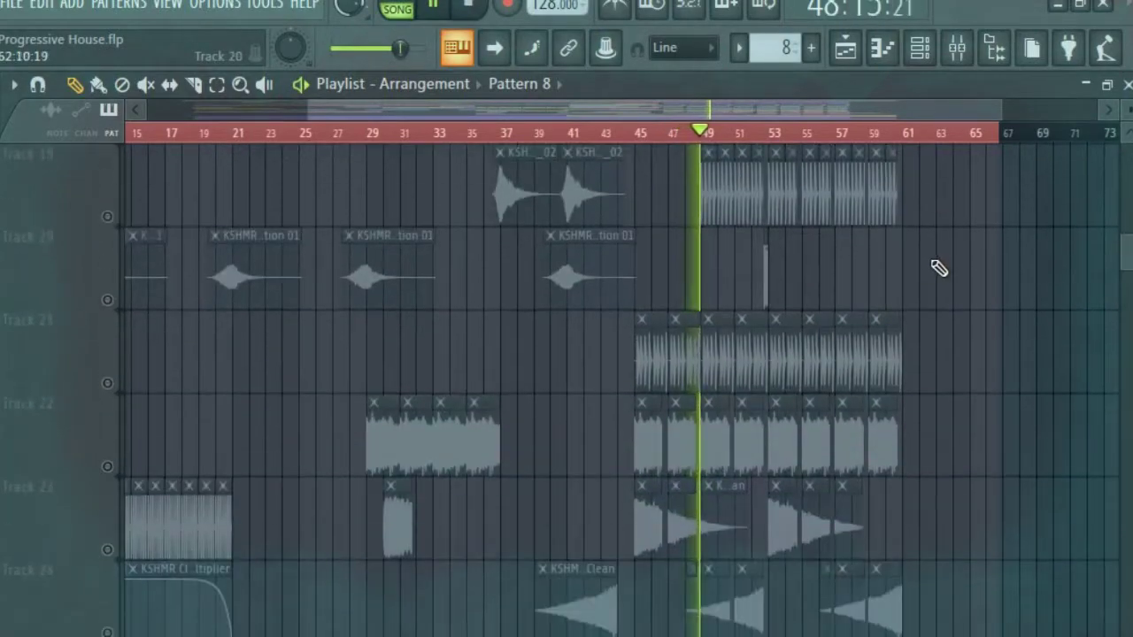
# - Examine the clips of the section from bar 45 to bar 61 in close-up across the playlist tracks
pyautogui.scroll(16, 938, 268)
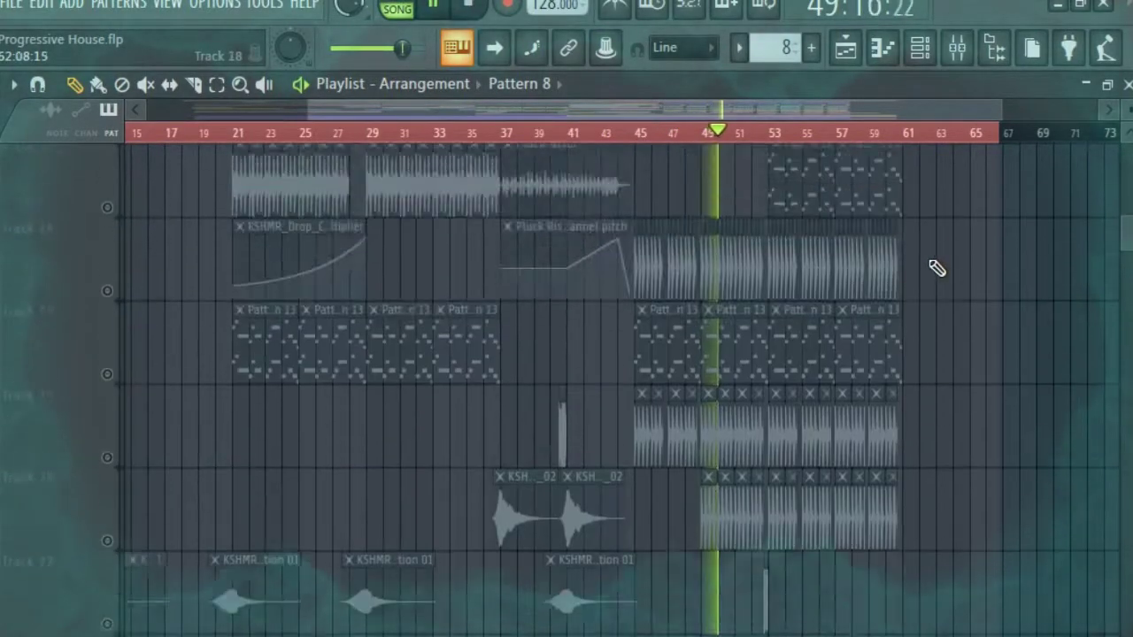
pyautogui.scroll(6, 938, 268)
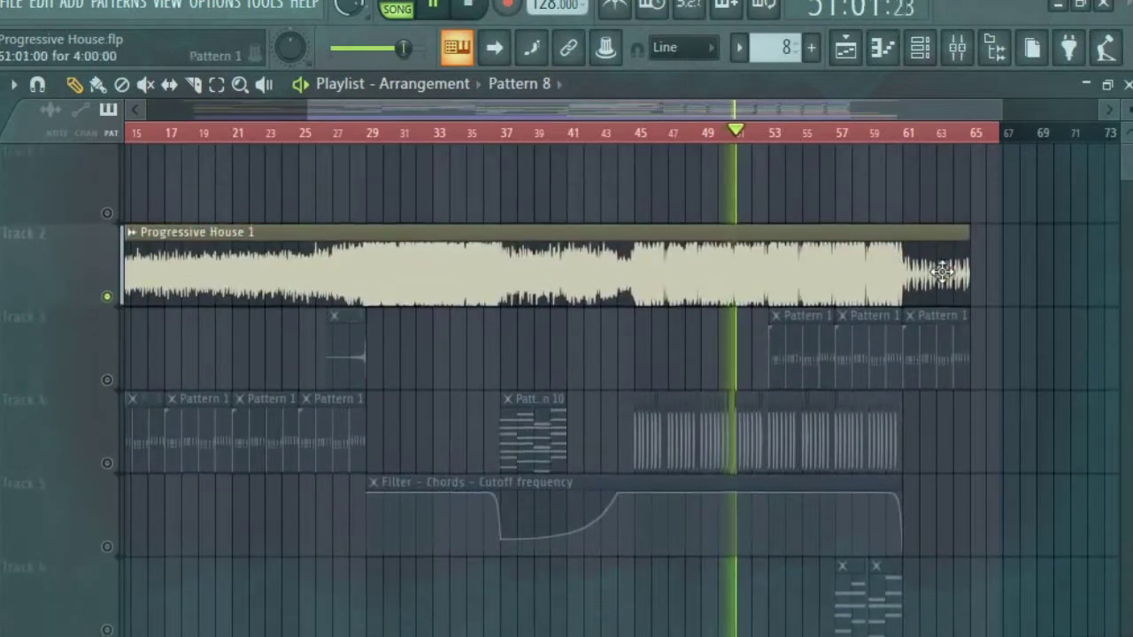
pyautogui.scroll(6, 859, 141)
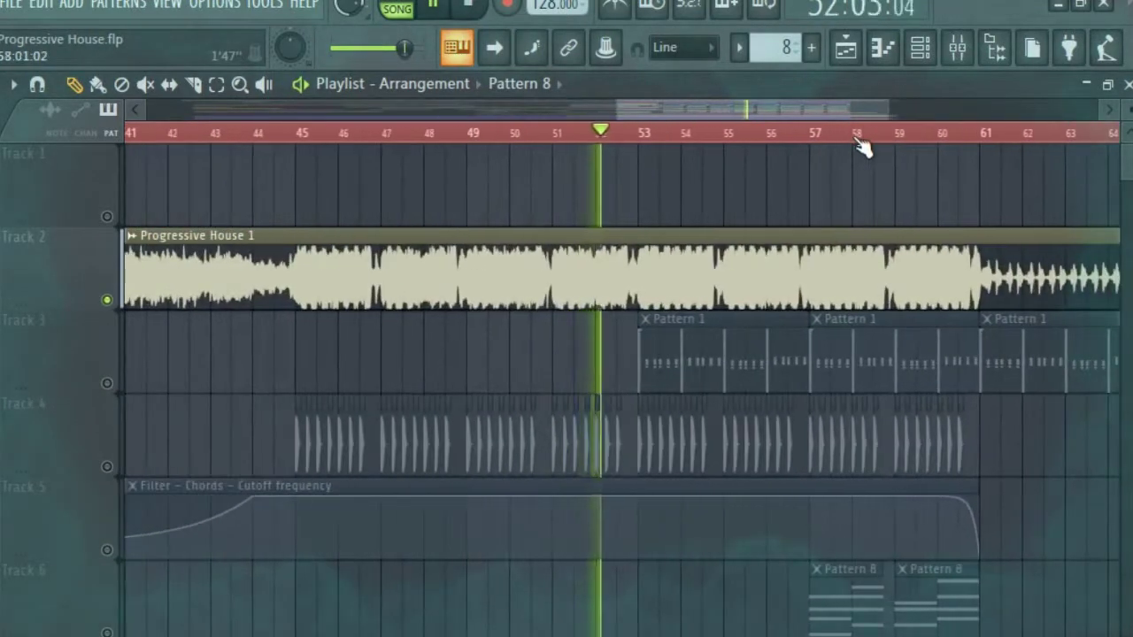
pyautogui.scroll(-2, 863, 141)
pyautogui.scroll(-10, 734, 295)
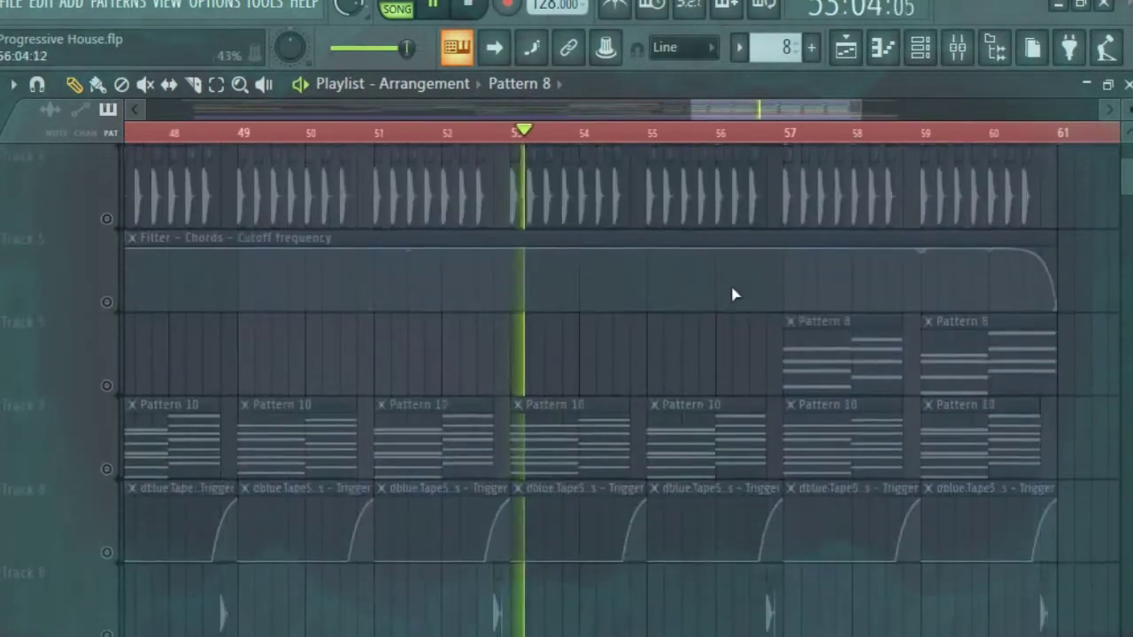
pyautogui.scroll(-6, 755, 290)
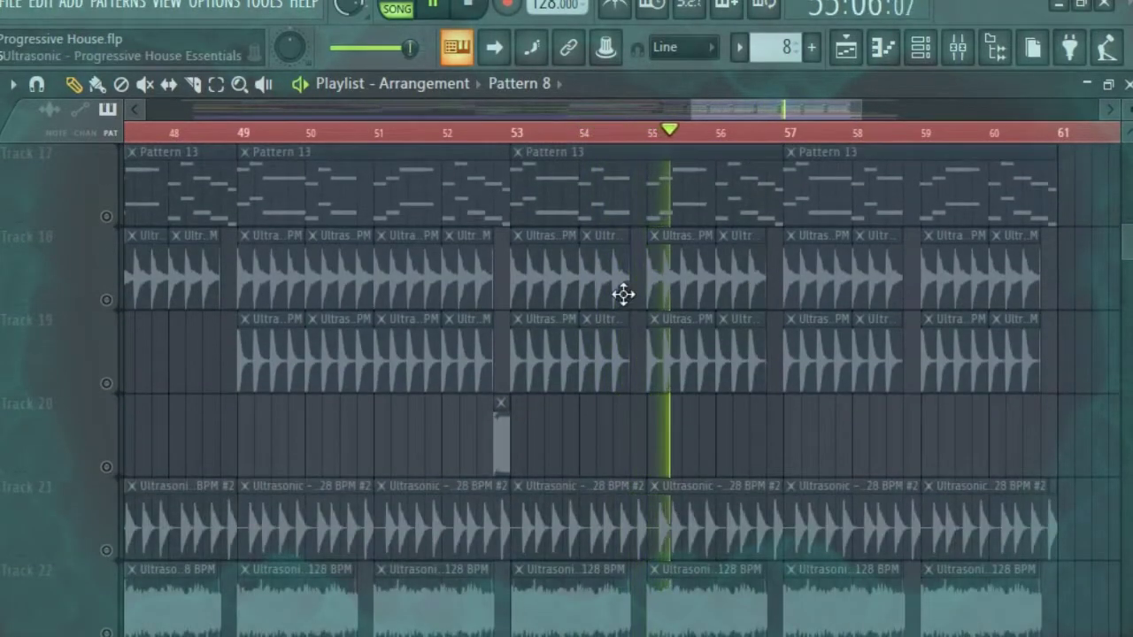
pyautogui.scroll(4, 575, 195)
pyautogui.scroll(3, 582, 235)
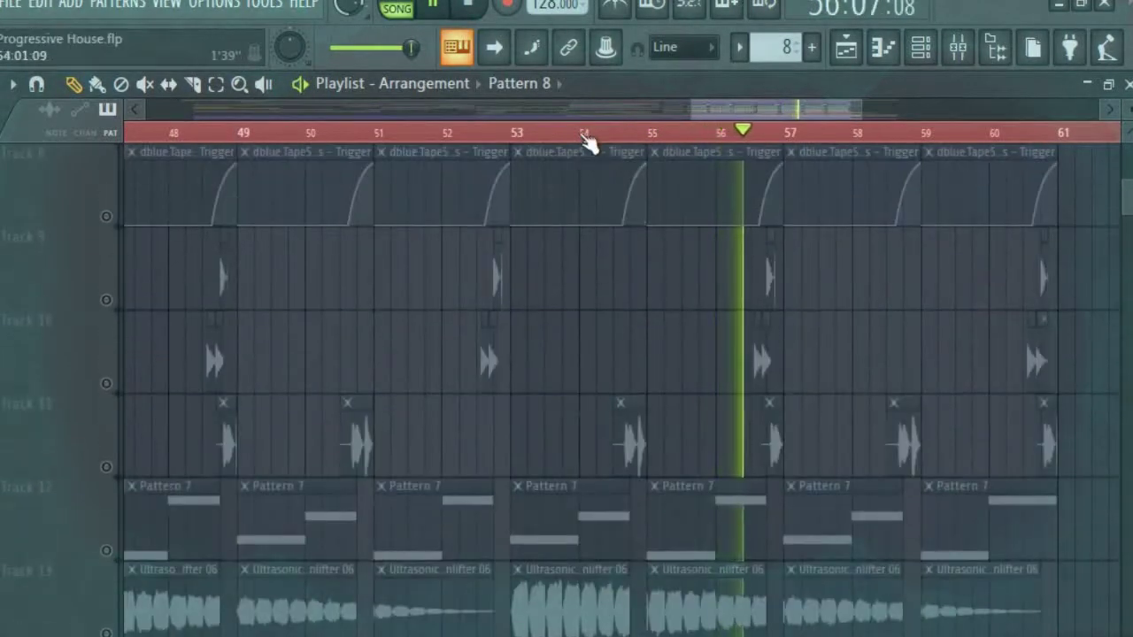
pyautogui.scroll(-5, 590, 142)
pyautogui.scroll(-2, 593, 140)
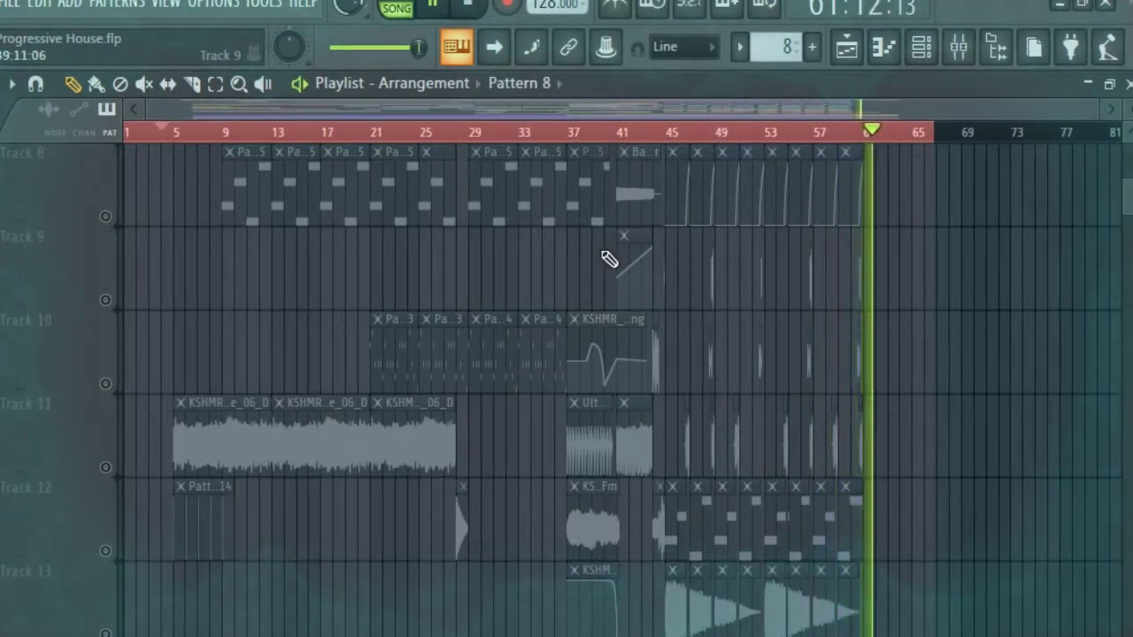
pyautogui.scroll(7, 852, 248)
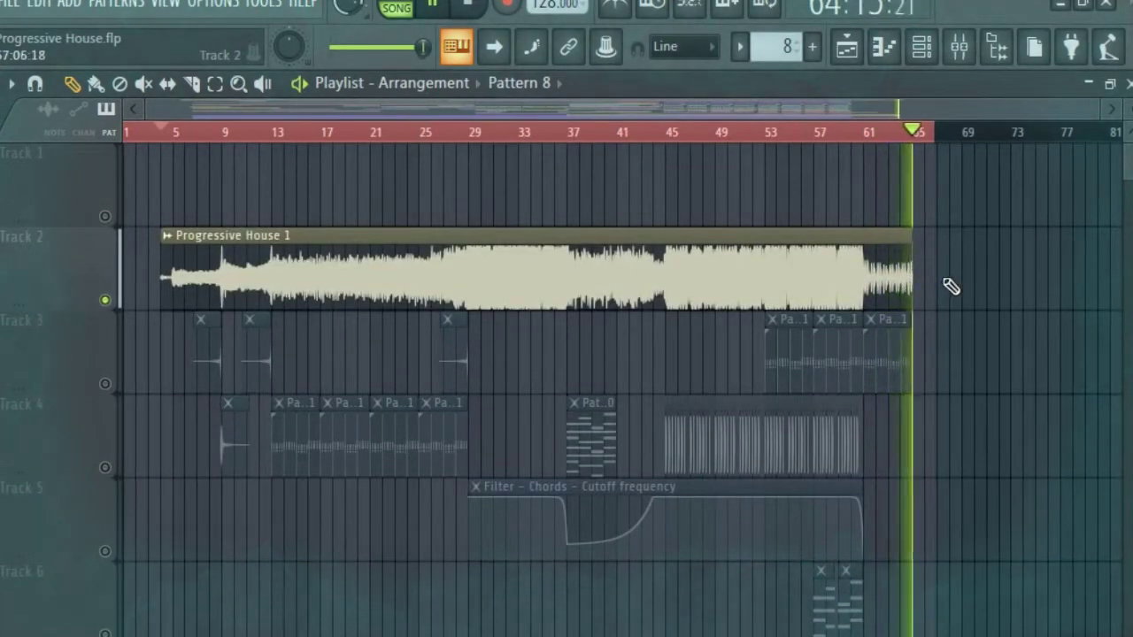
# - Stop playback, unsolo Track 2, mute it, and play the remaining tracks from bar 28
pyautogui.press('space')
pyautogui.rightClick(123, 302)
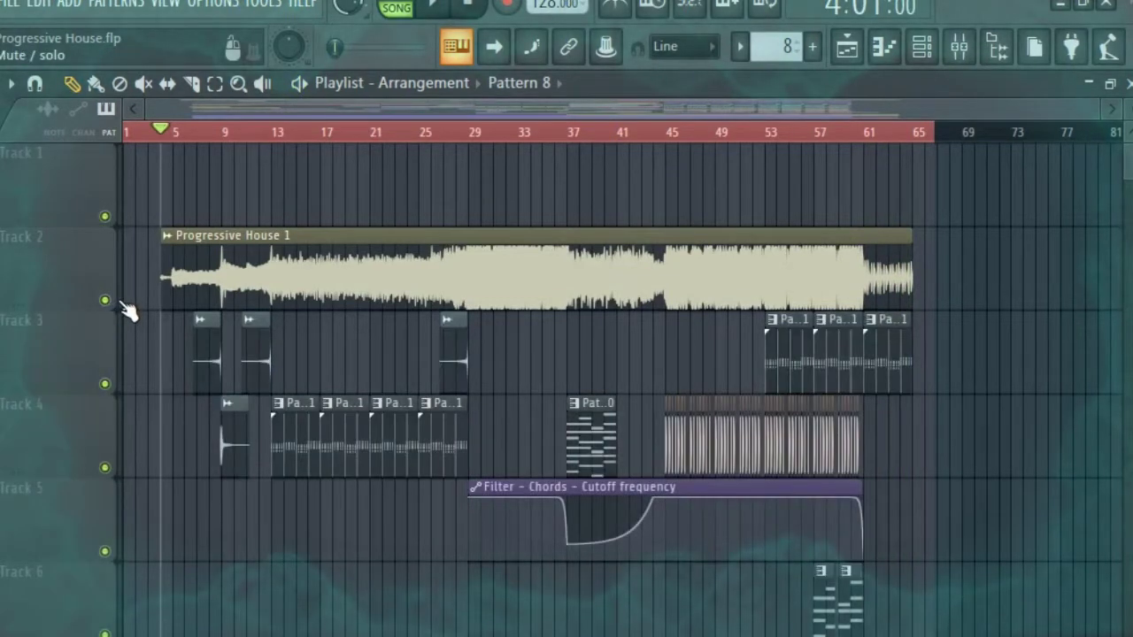
pyautogui.click(104, 300)
pyautogui.press('space')
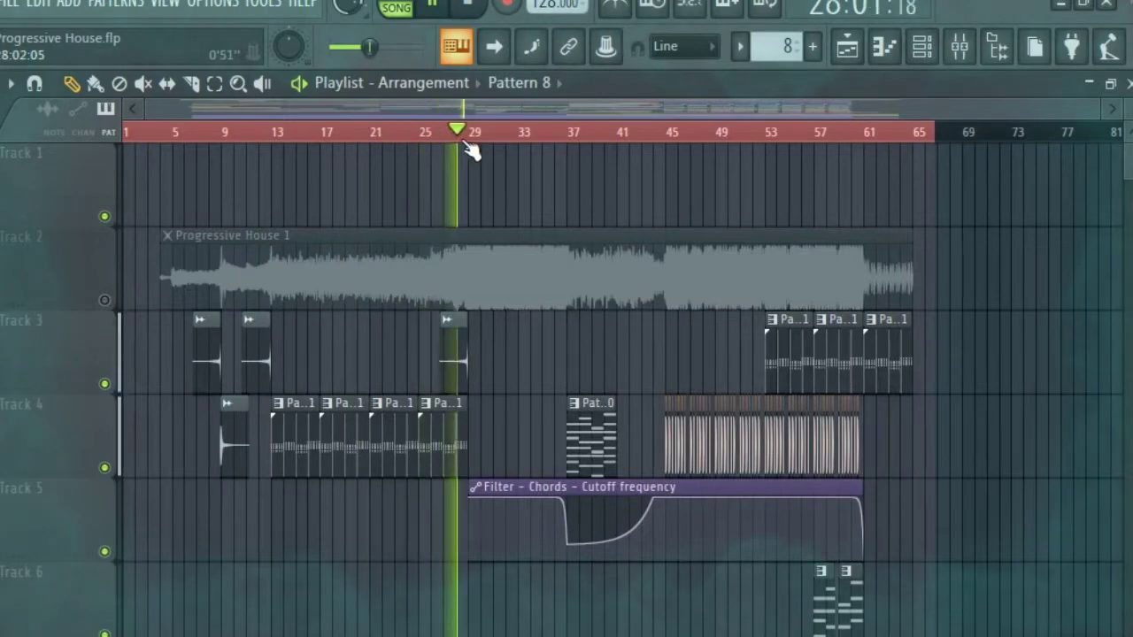
# - Check the signal levels of the individual inserts in the mixer
pyautogui.click(960, 55)
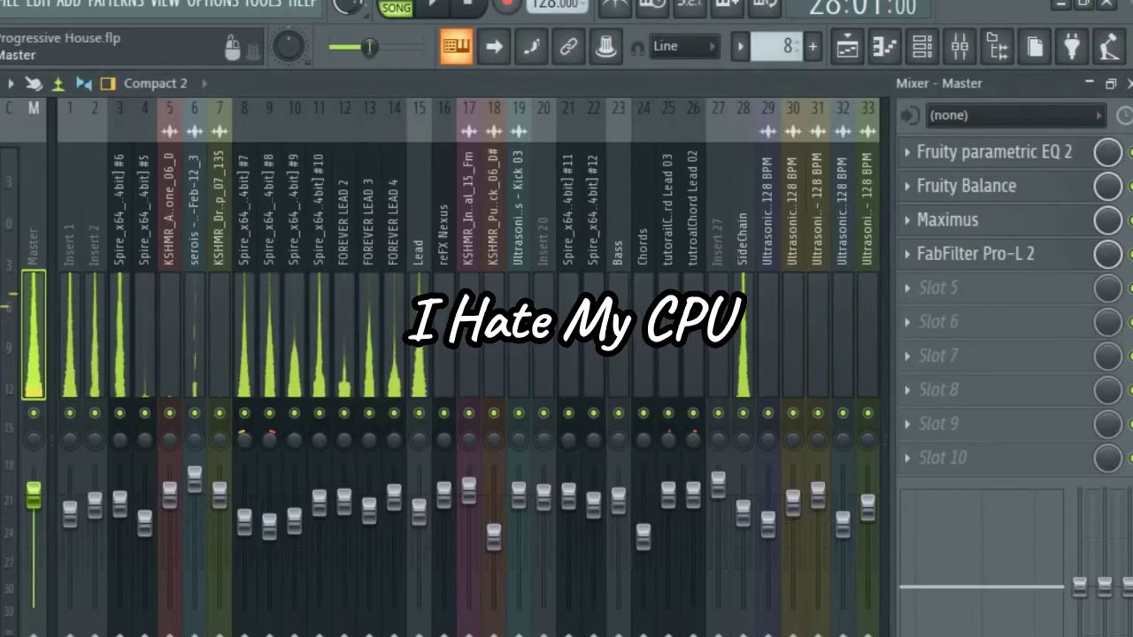
pyautogui.click(1032, 51)
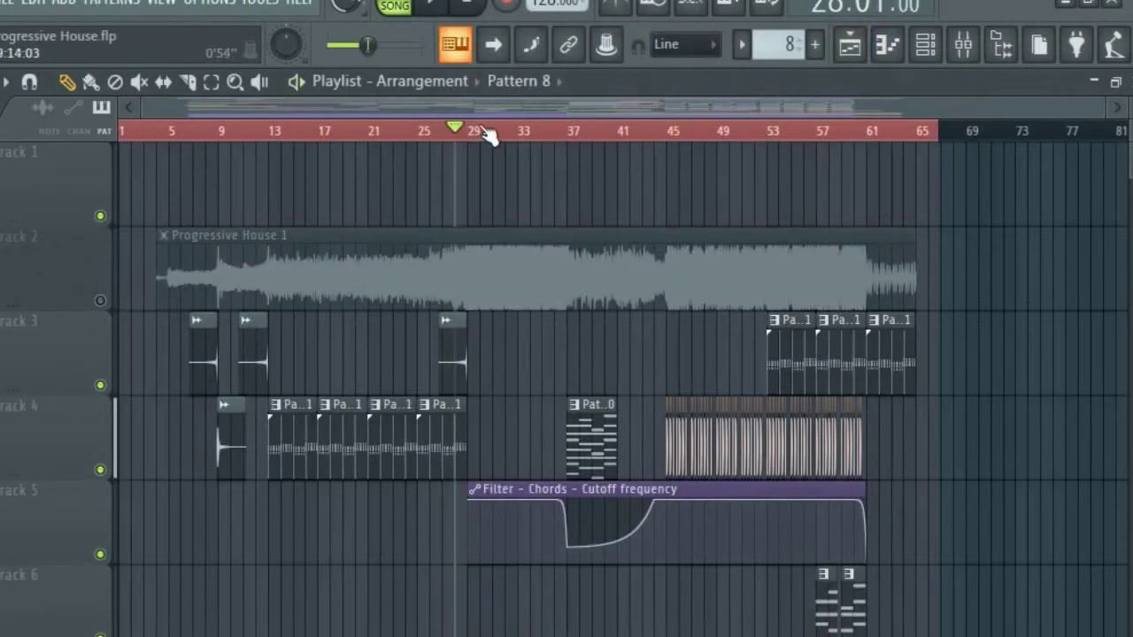
# - Set the playback position to bar 30 and look over the project's patterns, samples and generators in the project picker
pyautogui.click(486, 134)
pyautogui.click(1039, 44)
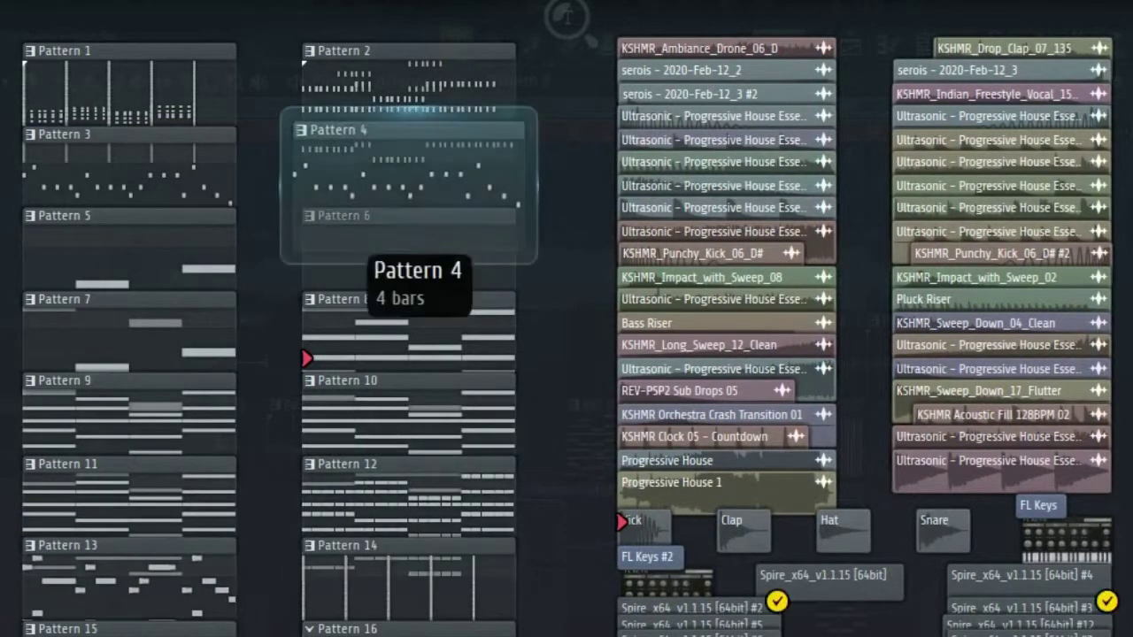
pyautogui.press('F8')
# - Run the macro that switches smart disable for all plugins
pyautogui.click(254, 2)
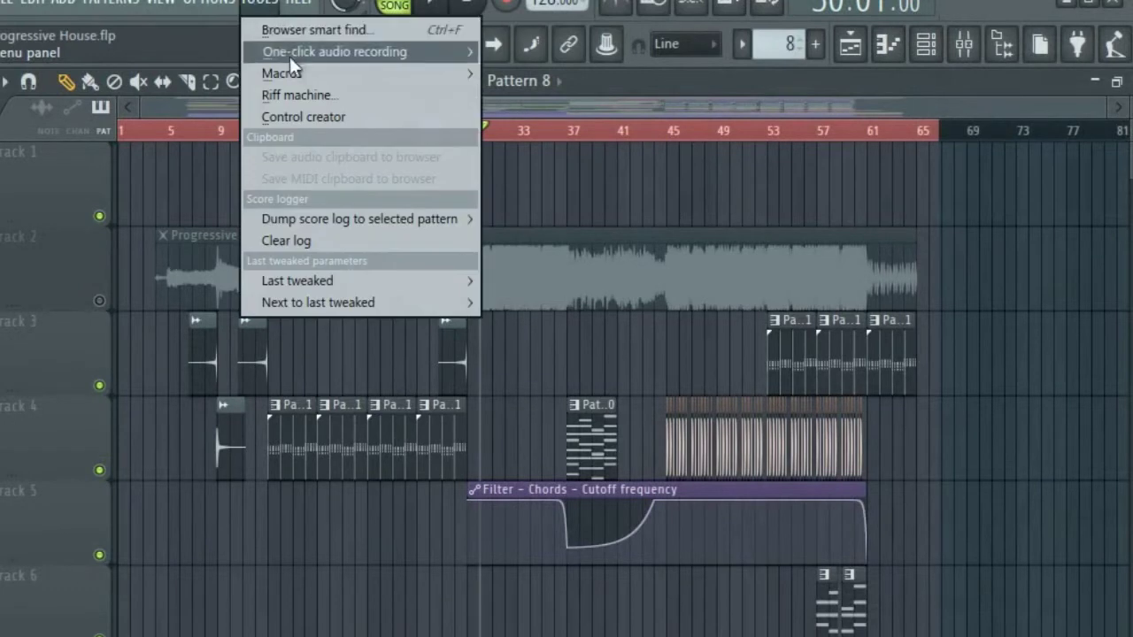
pyautogui.moveTo(433, 78)
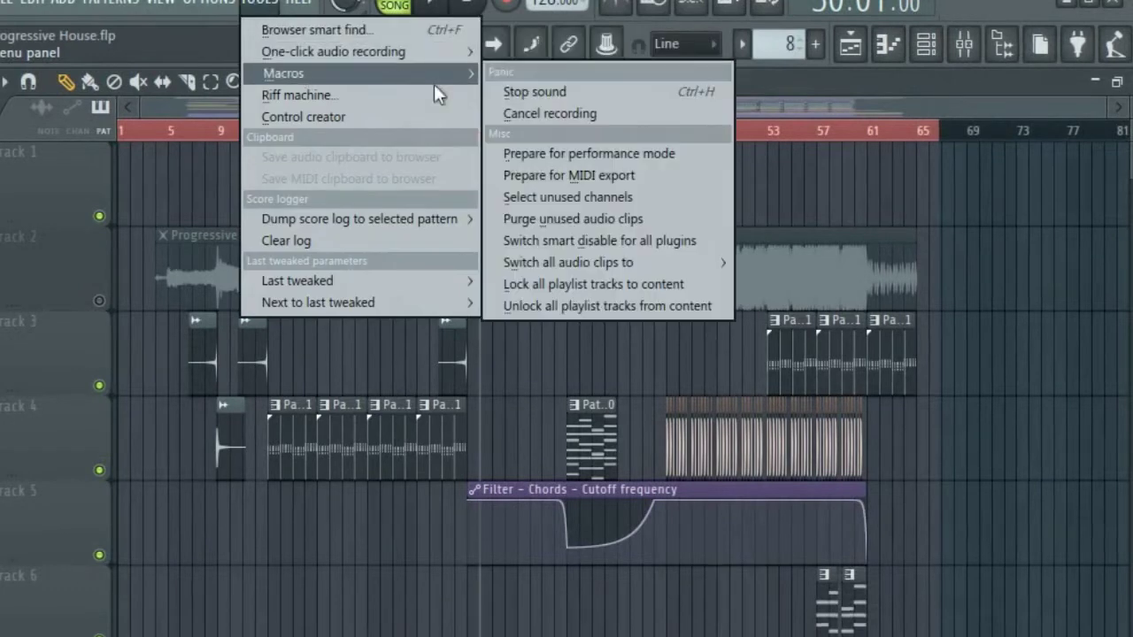
pyautogui.click(586, 241)
pyautogui.click(1040, 43)
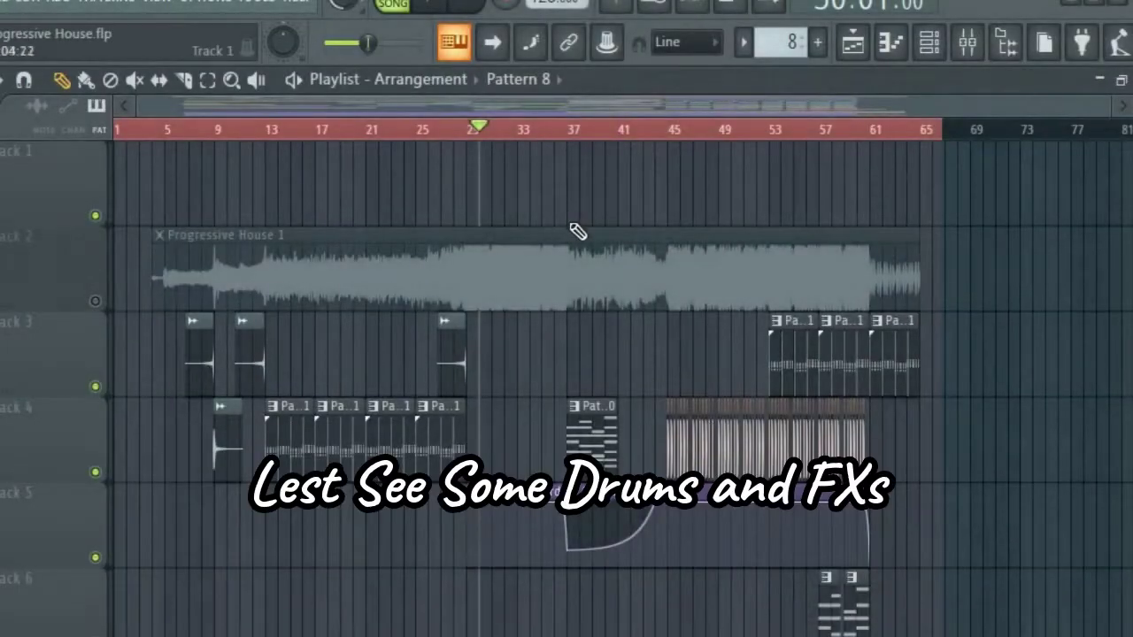
# - Mute Tracks 7 and 17 and the two Pattern 15 clips on Track 15
pyautogui.scroll(-4, 576, 233)
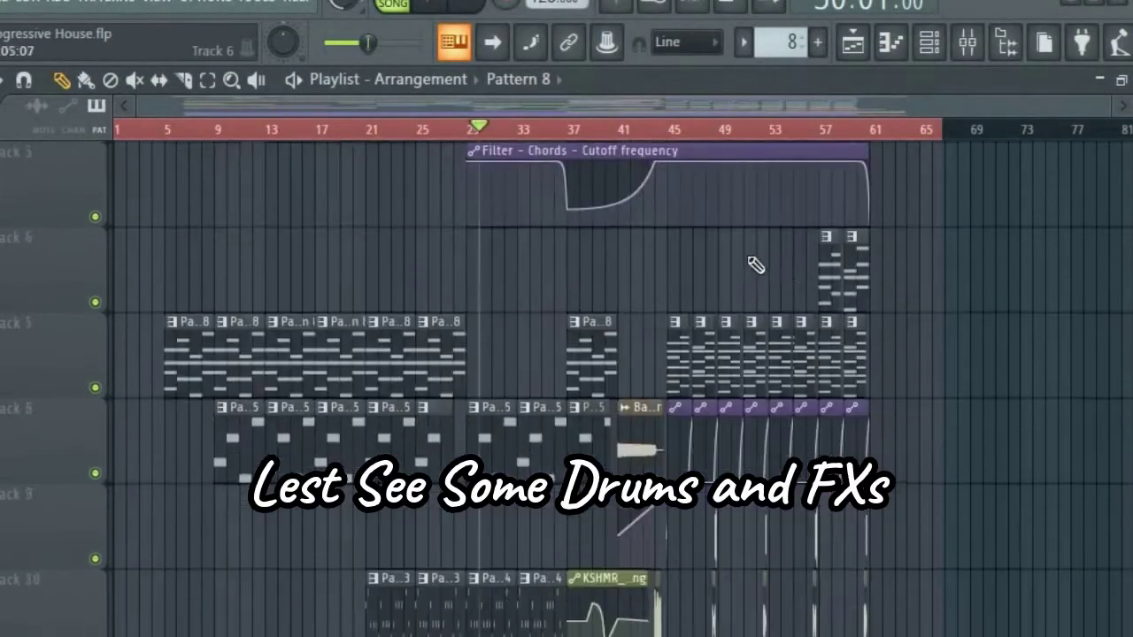
pyautogui.scroll(2, 776, 266)
pyautogui.scroll(4, 687, 336)
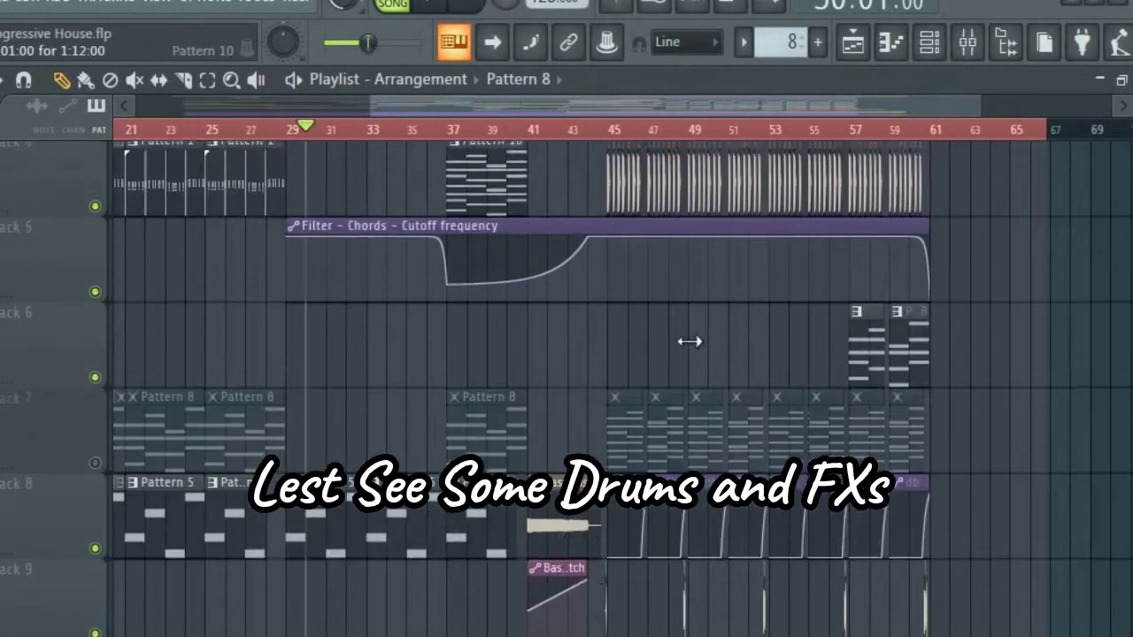
pyautogui.scroll(-6, 678, 349)
pyautogui.scroll(-5, 678, 352)
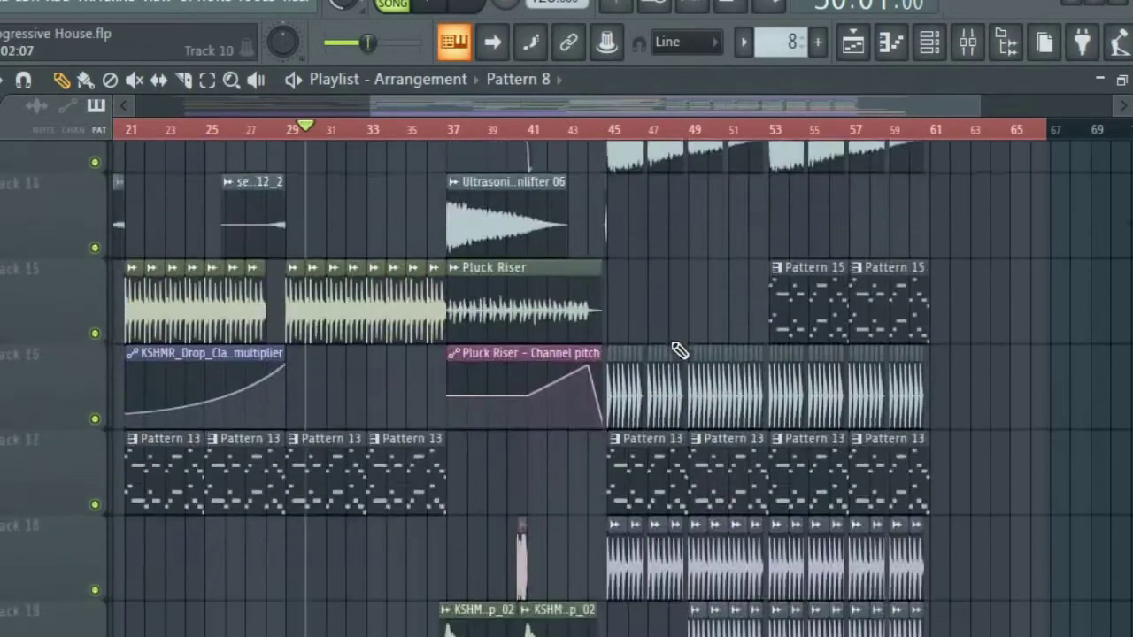
pyautogui.click(95, 301)
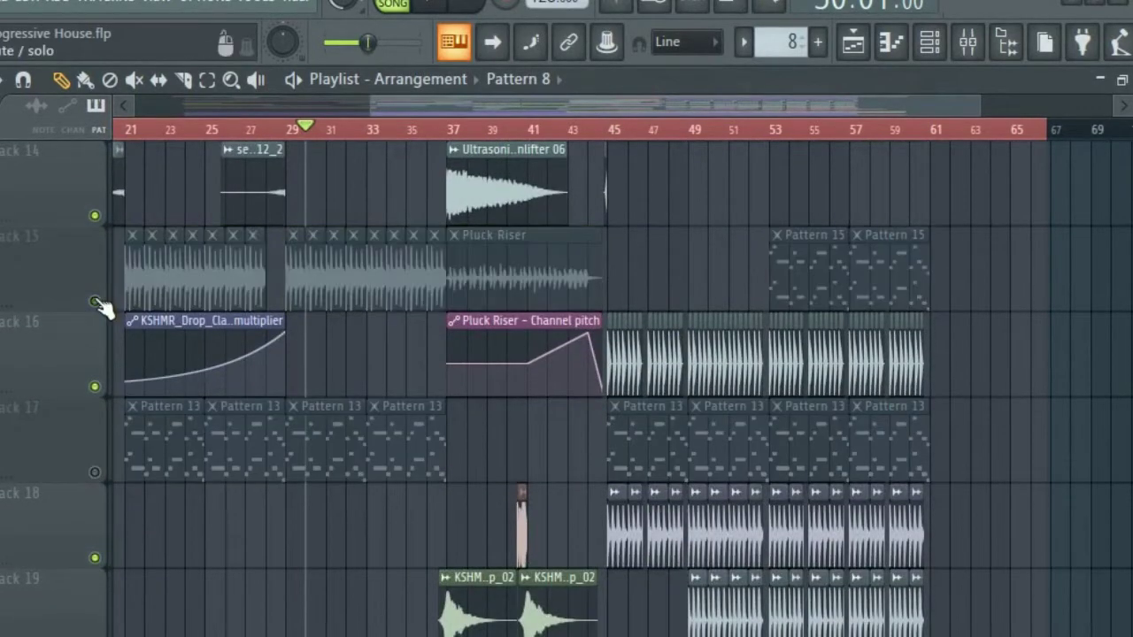
pyautogui.click(95, 301)
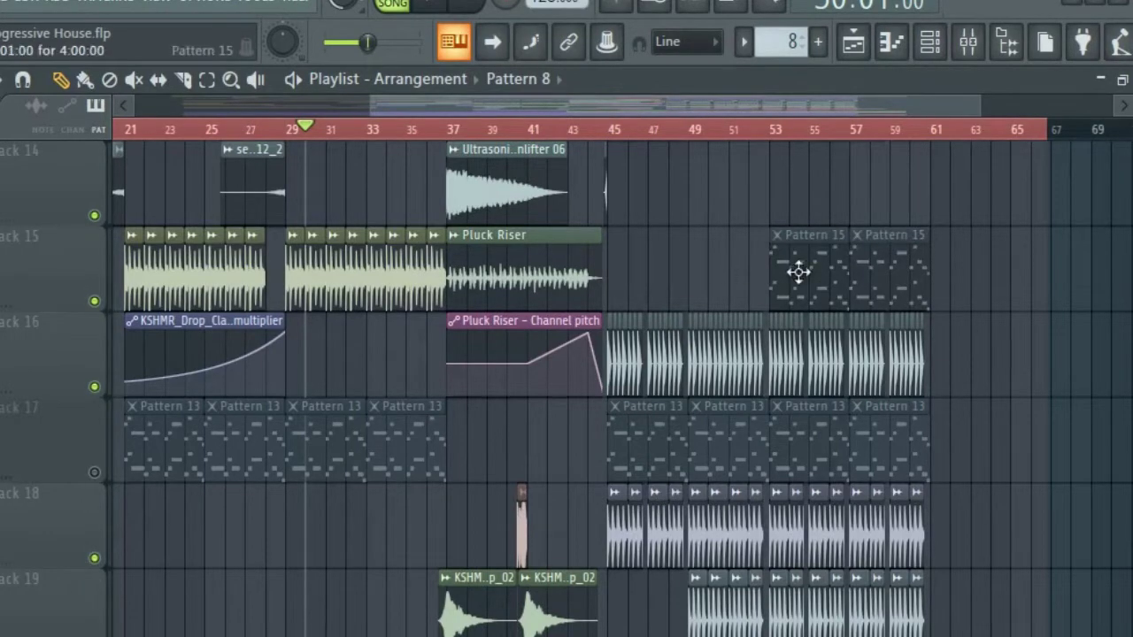
# - Mute Track 29 with its Pattern 12 clips
pyautogui.scroll(-11, 798, 273)
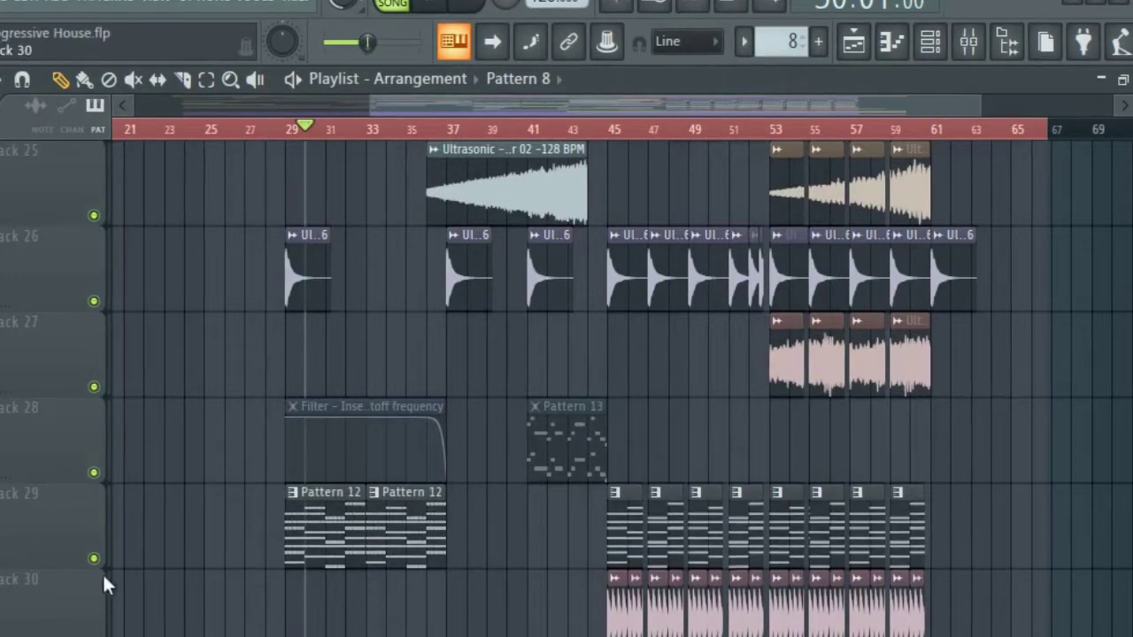
pyautogui.scroll(-5, 286, 475)
pyautogui.scroll(6, 286, 465)
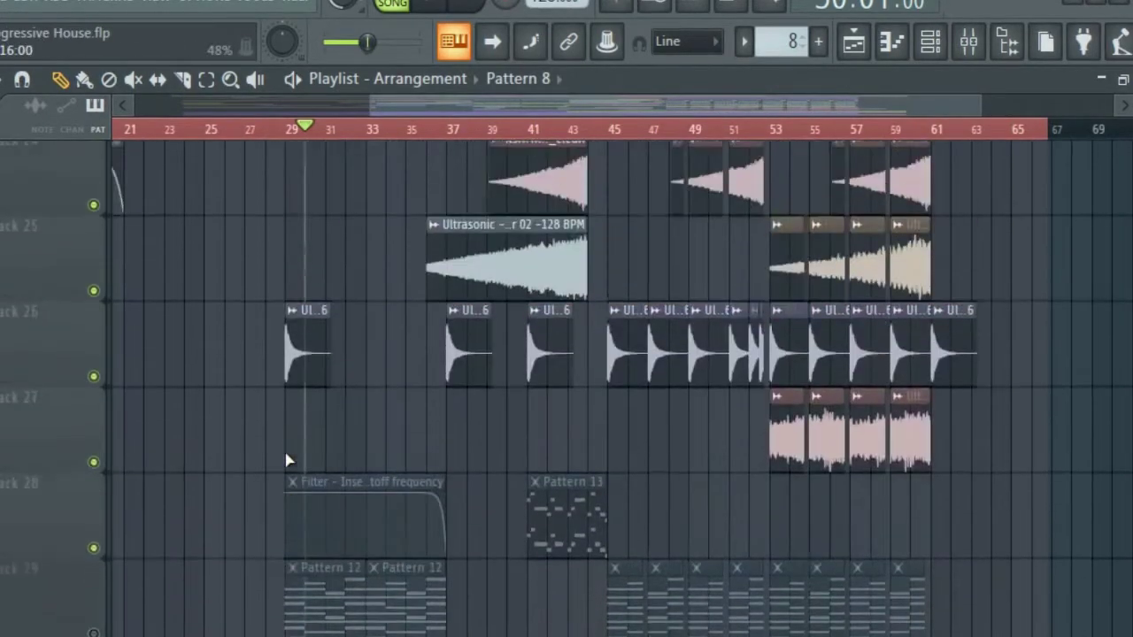
# - Mute Track 8 and Track 10 in the playlist
pyautogui.scroll(18, 286, 460)
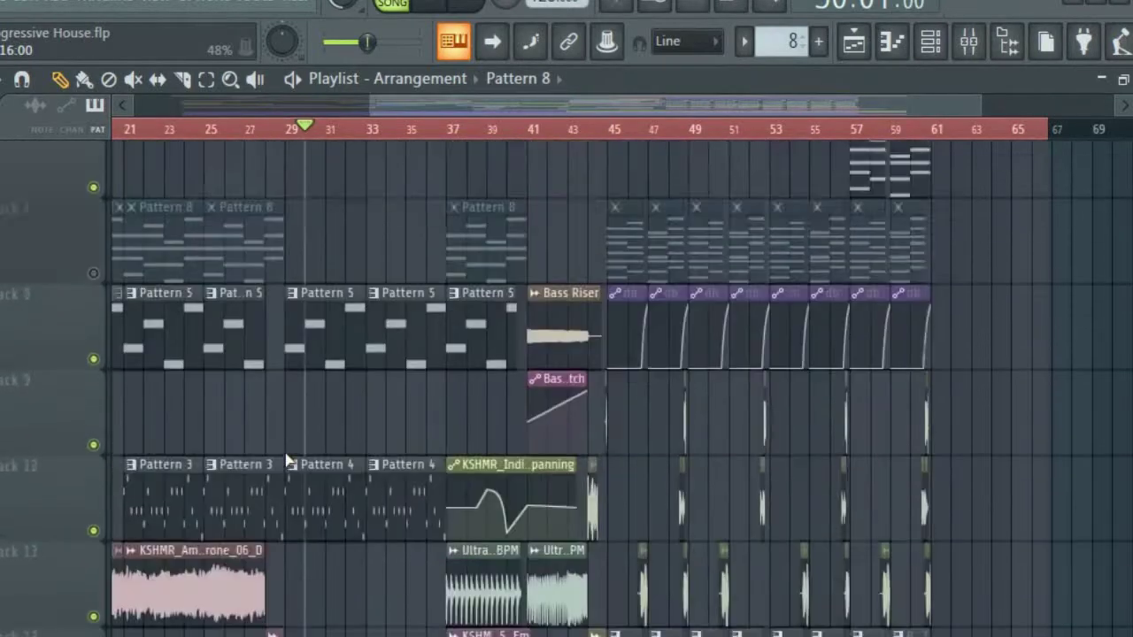
pyautogui.scroll(3, 286, 460)
pyautogui.click(93, 559)
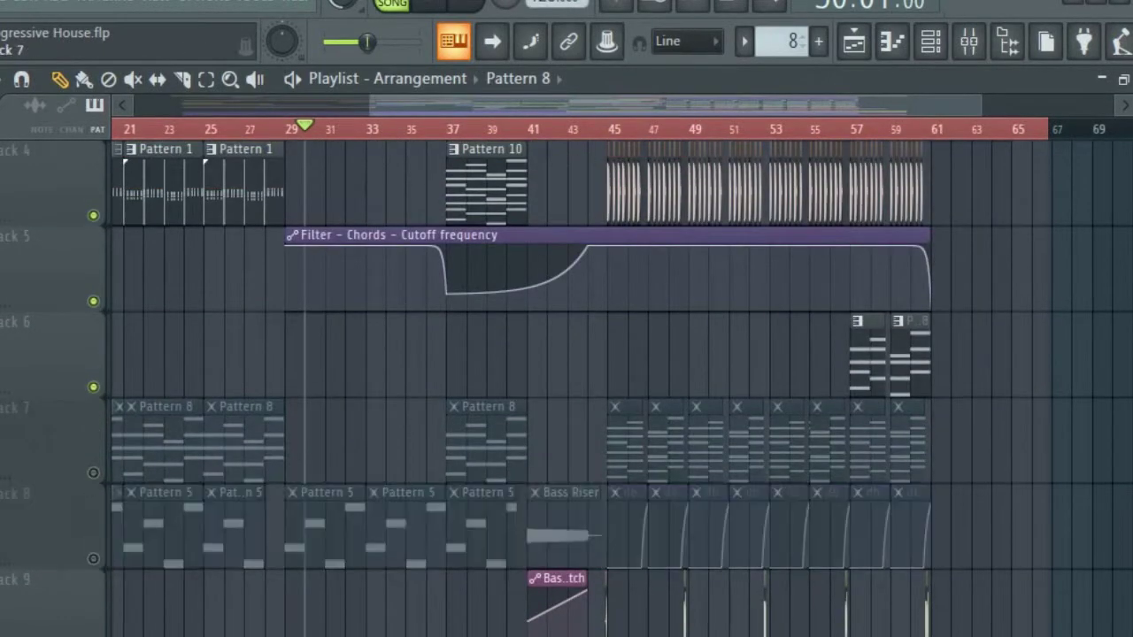
pyautogui.scroll(3, 97, 481)
pyautogui.scroll(-3, 107, 481)
pyautogui.scroll(-3, 106, 463)
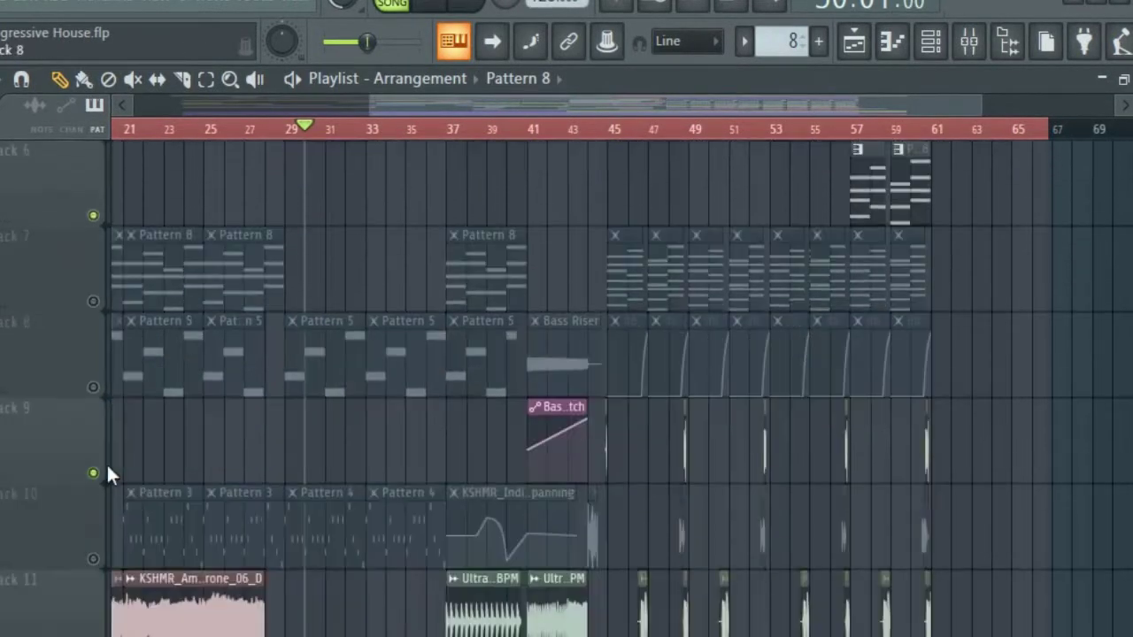
# - Try playing the arrangement from bar 30 with Track 4 muted
pyautogui.scroll(5, 54, 431)
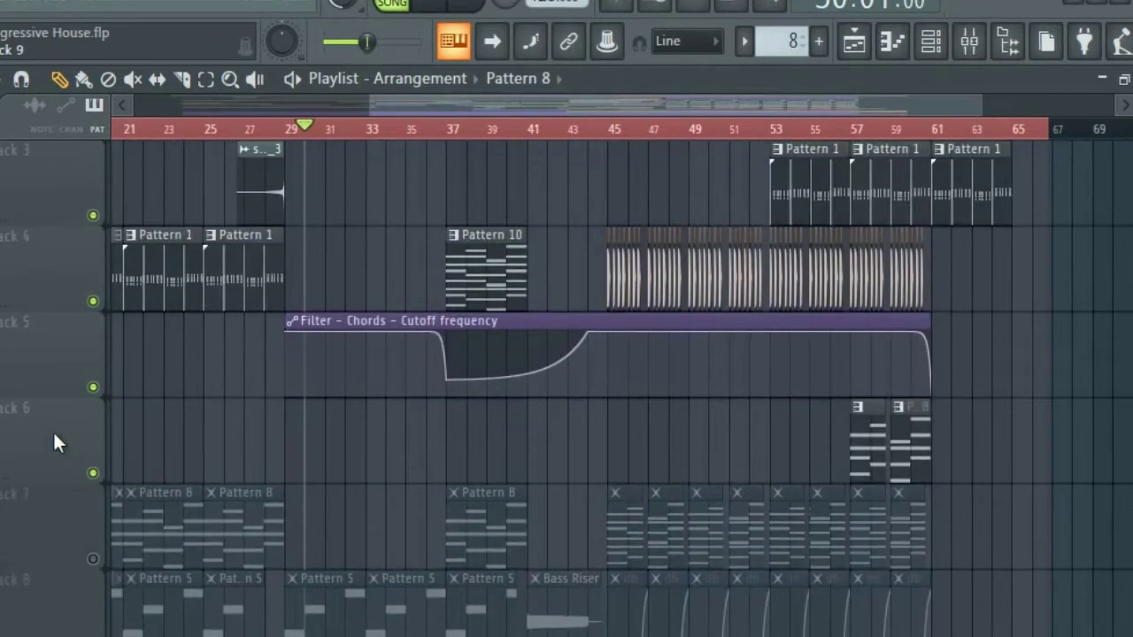
pyautogui.scroll(3, 52, 430)
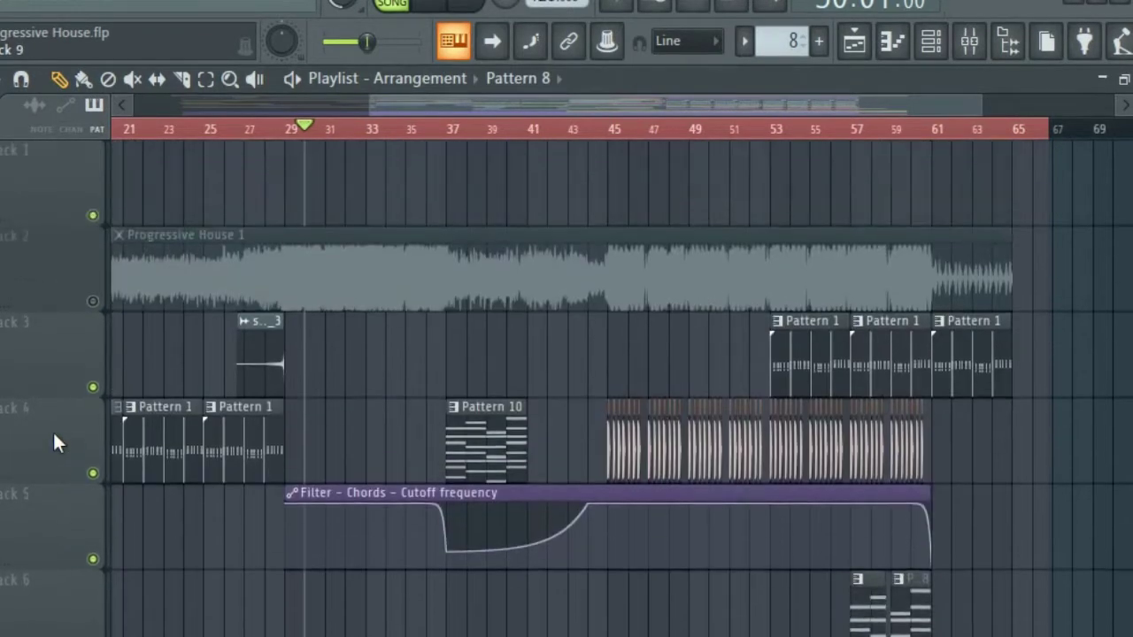
pyautogui.click(93, 472)
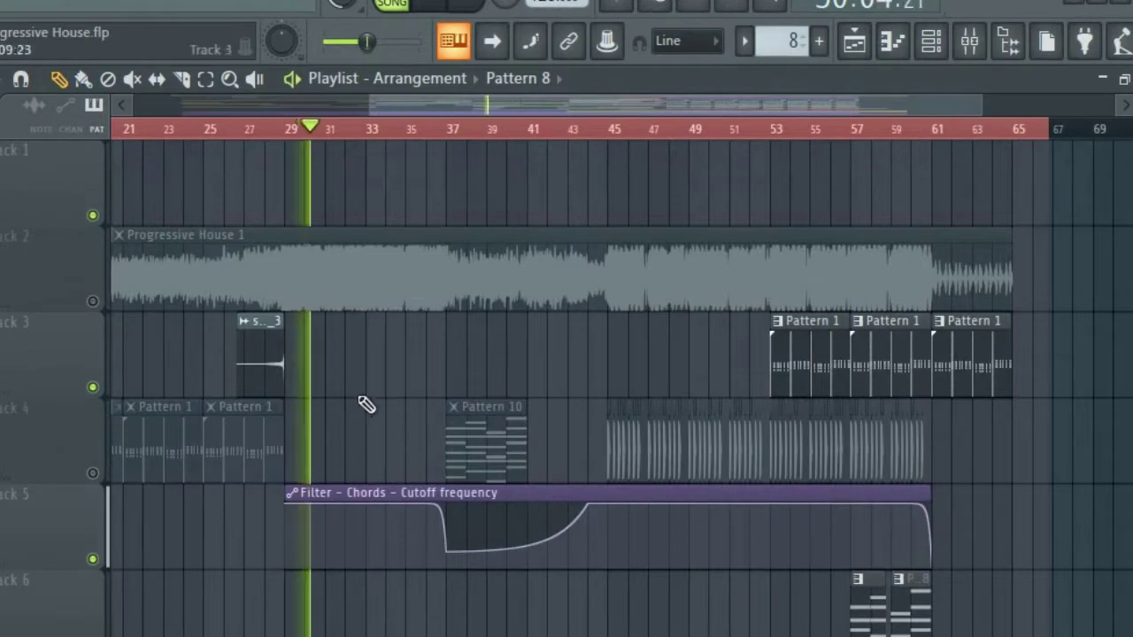
# - Lower the main volume, unmute Track 4 and play the arrangement from bar 7
pyautogui.hscroll(-5, 366, 406)
pyautogui.click(177, 133)
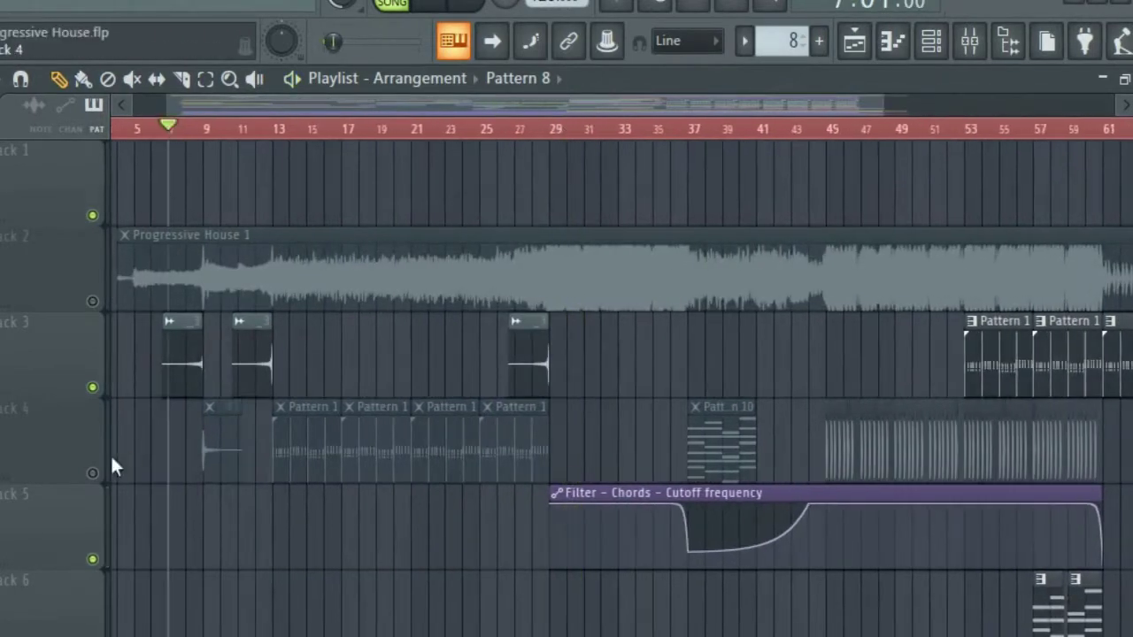
pyautogui.click(92, 472)
pyautogui.press('space')
pyautogui.scroll(3, 102, 430)
pyautogui.scroll(-1, 245, 413)
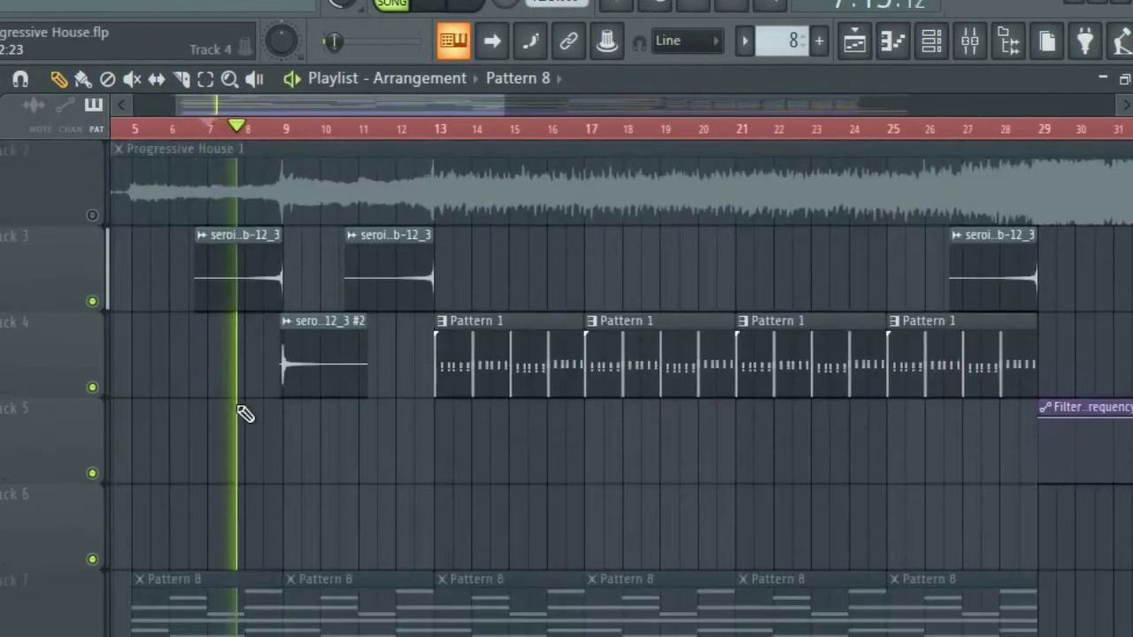
# - Unmute Track 8 and replay the intro effects on Tracks 3 and 4 from bar 7 in close-up
pyautogui.scroll(-4, 257, 403)
pyautogui.scroll(5, 173, 417)
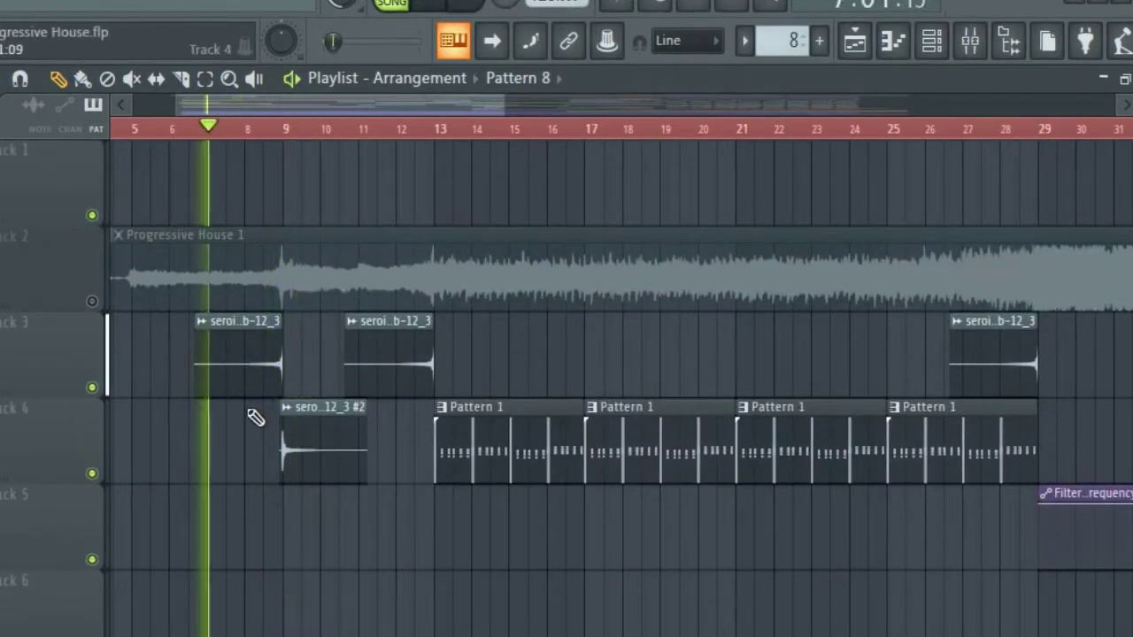
pyautogui.scroll(-2, 253, 413)
pyautogui.scroll(2, 292, 409)
pyautogui.scroll(1, 298, 408)
pyautogui.press('space')
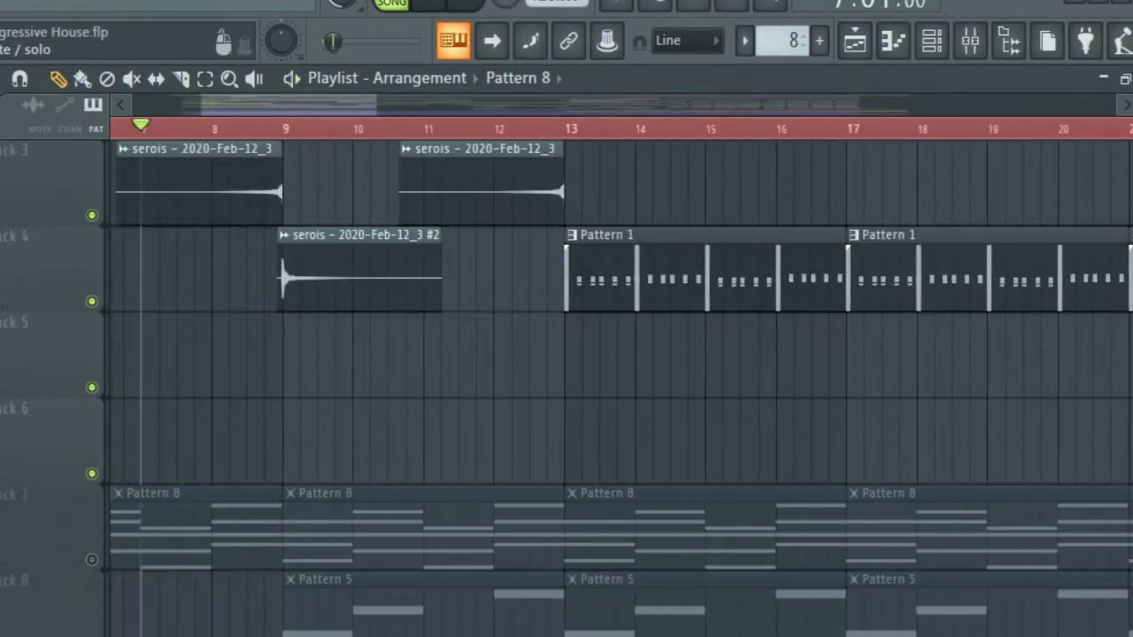
pyautogui.press('space')
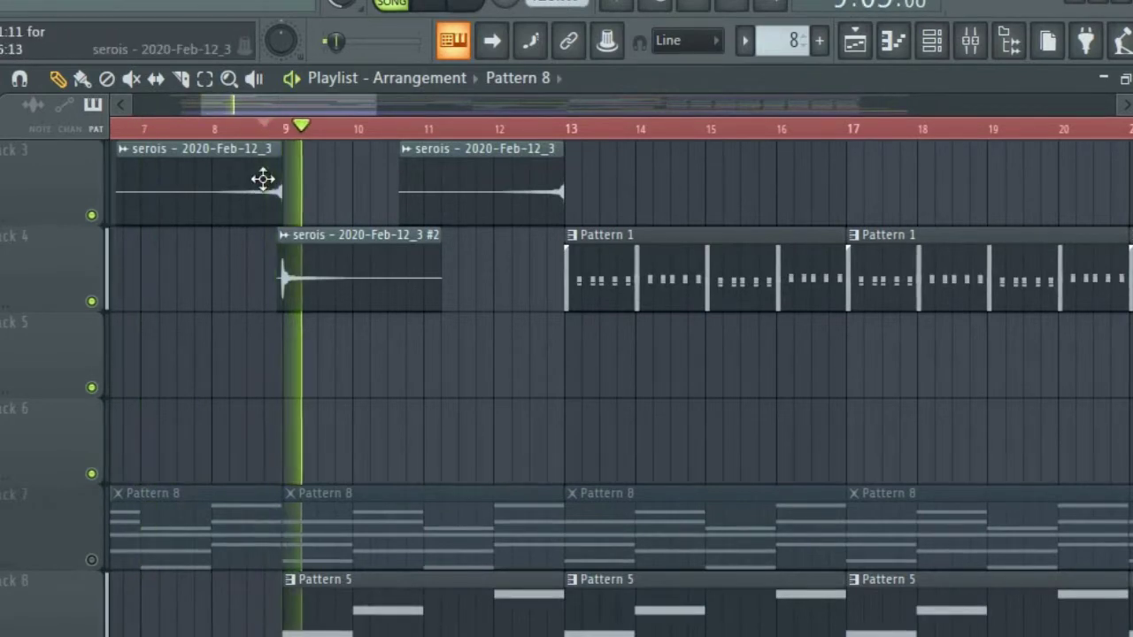
# - Examine the Fruity Delay 3 settings on the mixer insert of the serois - 2020-Feb-12_3 #2 clip
pyautogui.click(265, 129)
pyautogui.doubleClick(328, 279)
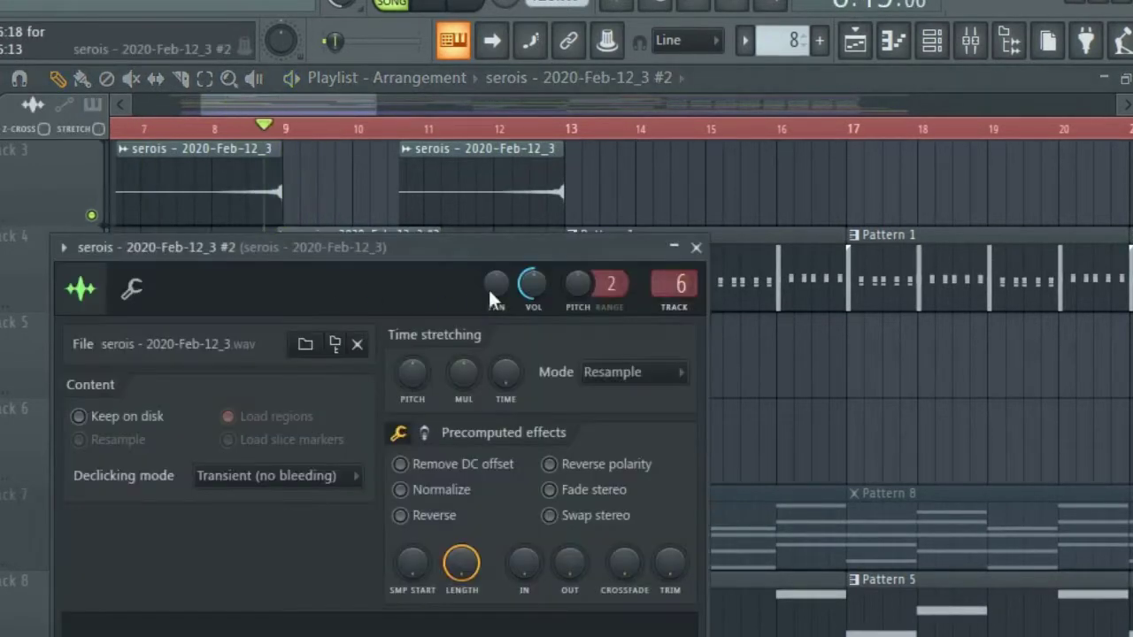
pyautogui.doubleClick(672, 296)
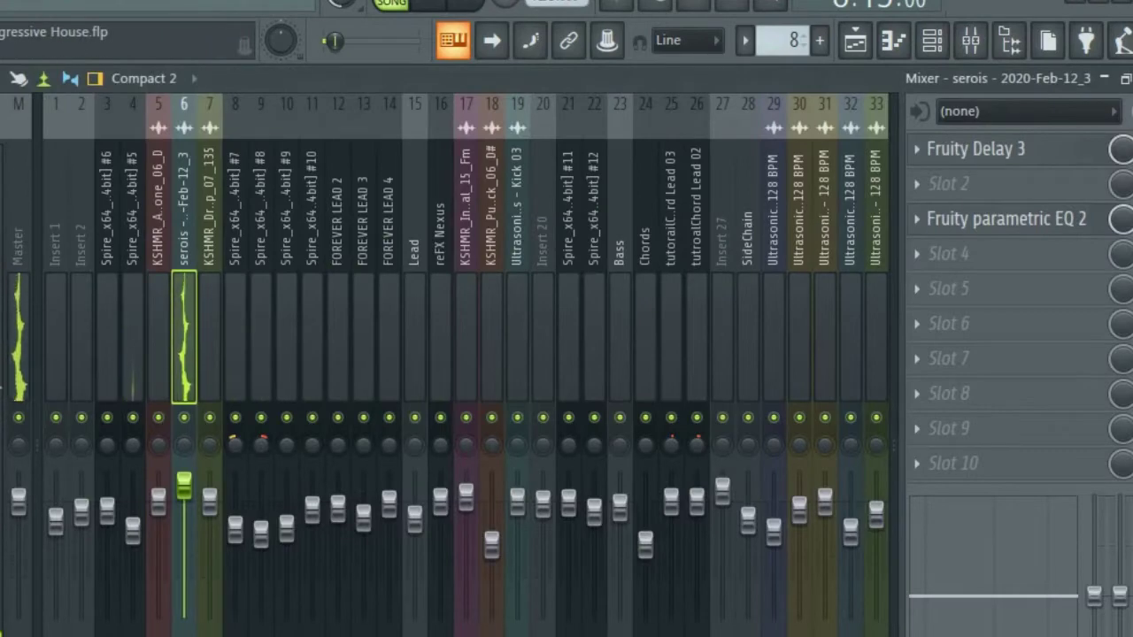
pyautogui.click(997, 165)
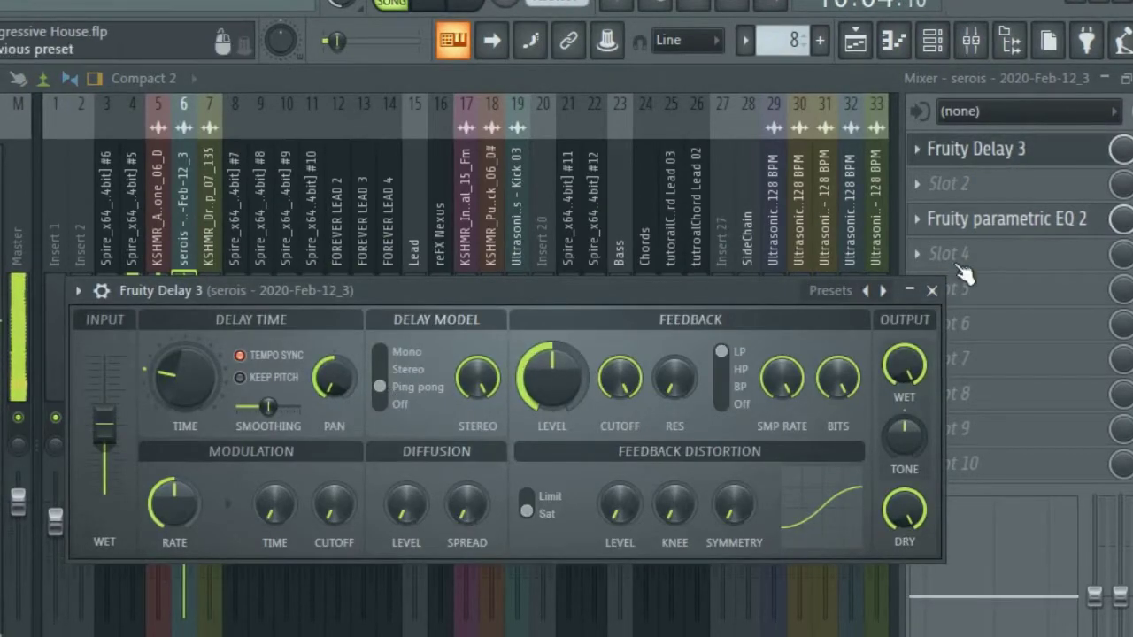
pyautogui.click(934, 292)
# - Return to the playlist and play the transition into the serois - 2020-Feb-12_3 #2 clip just before bar 9
pyautogui.click(855, 40)
pyautogui.press('space')
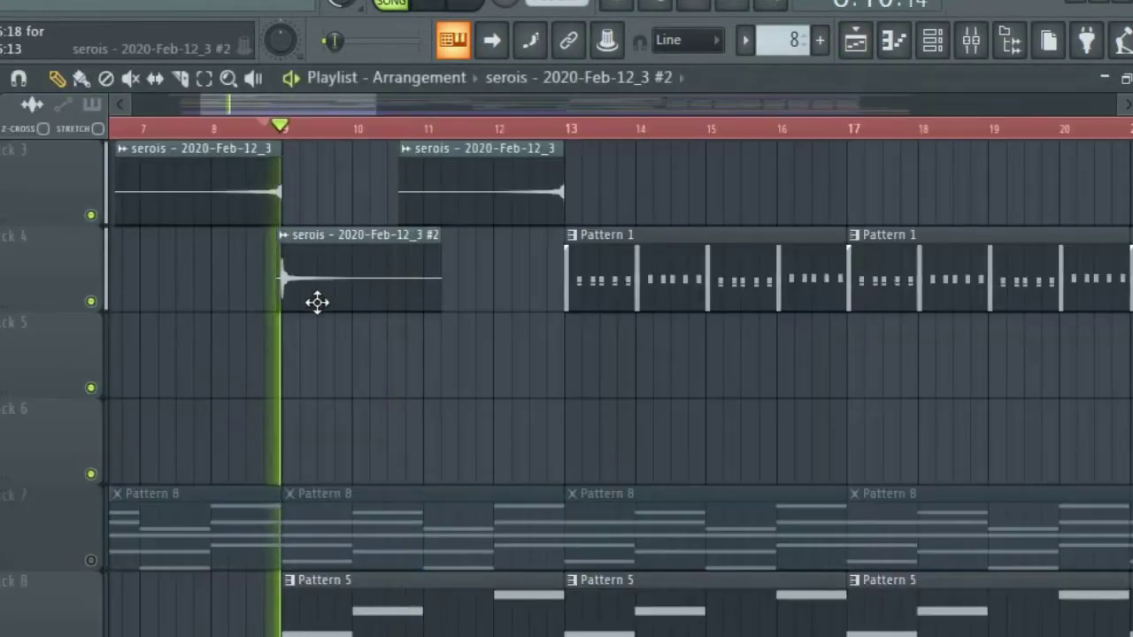
pyautogui.press('space')
# - Solo Track 11 and play its KSHMR_Ambiance_Drone_06_D clips from just before bar 9
pyautogui.scroll(-2, 316, 304)
pyautogui.click(91, 474)
pyautogui.scroll(-5, 190, 434)
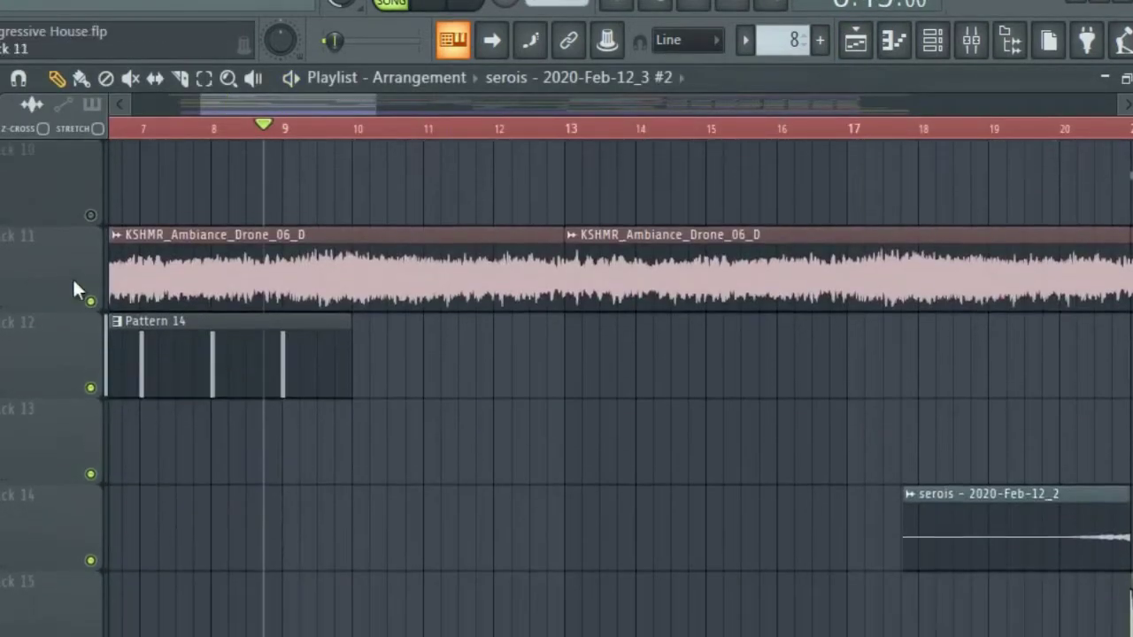
pyautogui.rightClick(91, 301)
pyautogui.press('space')
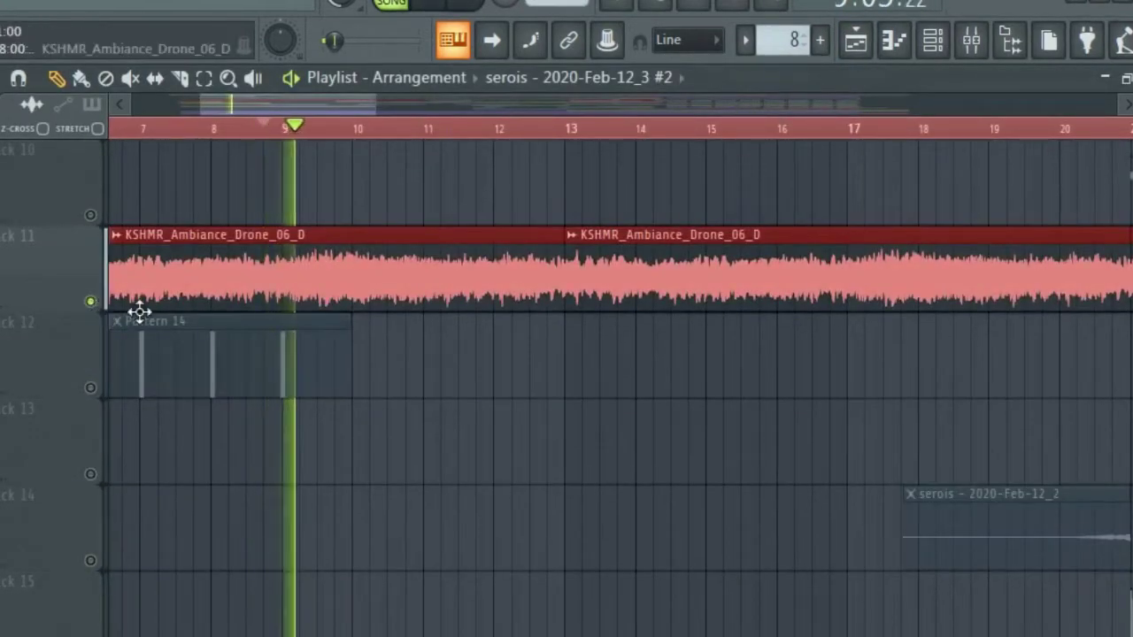
# - Stop playback, solo Track 7 instead and play its Pattern 8 clips from just before bar 9
pyautogui.scroll(6, 108, 305)
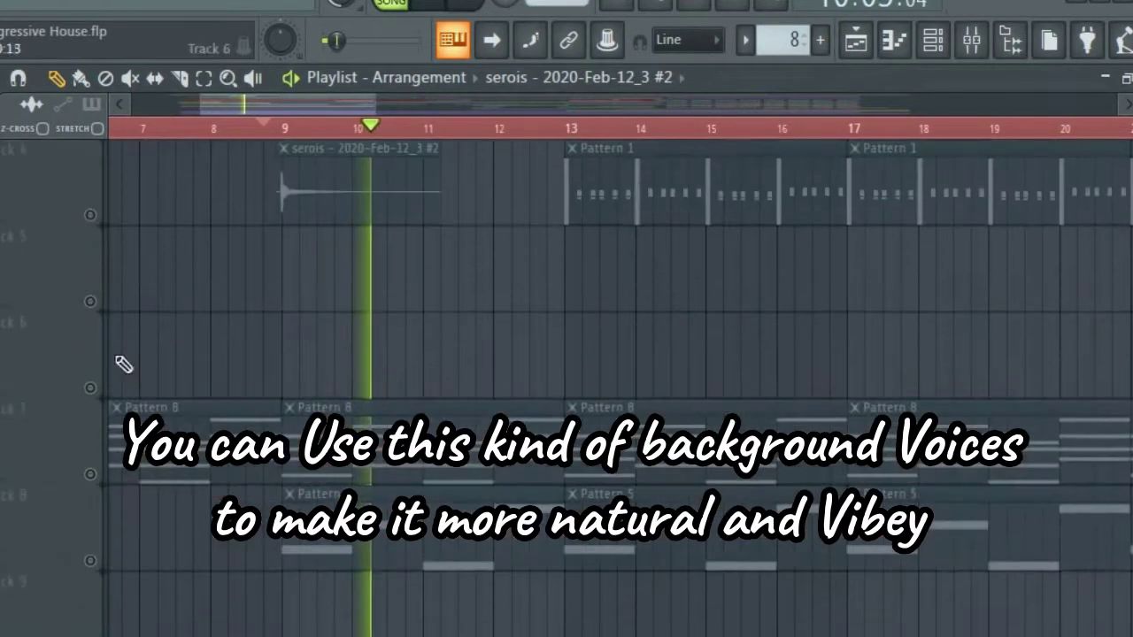
pyautogui.press('space')
pyautogui.rightClick(90, 475)
pyautogui.press('space')
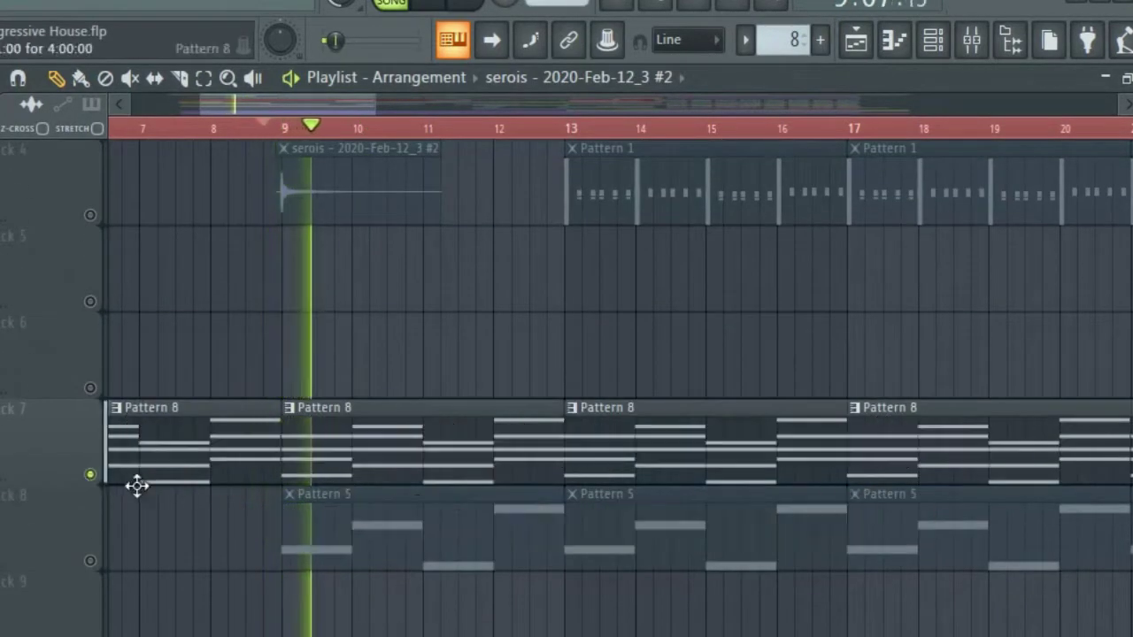
pyautogui.press('space')
# - Check the SideChain insert's signal and its two Kickstart effects in the mixer, and return to the playlist
pyautogui.click(973, 44)
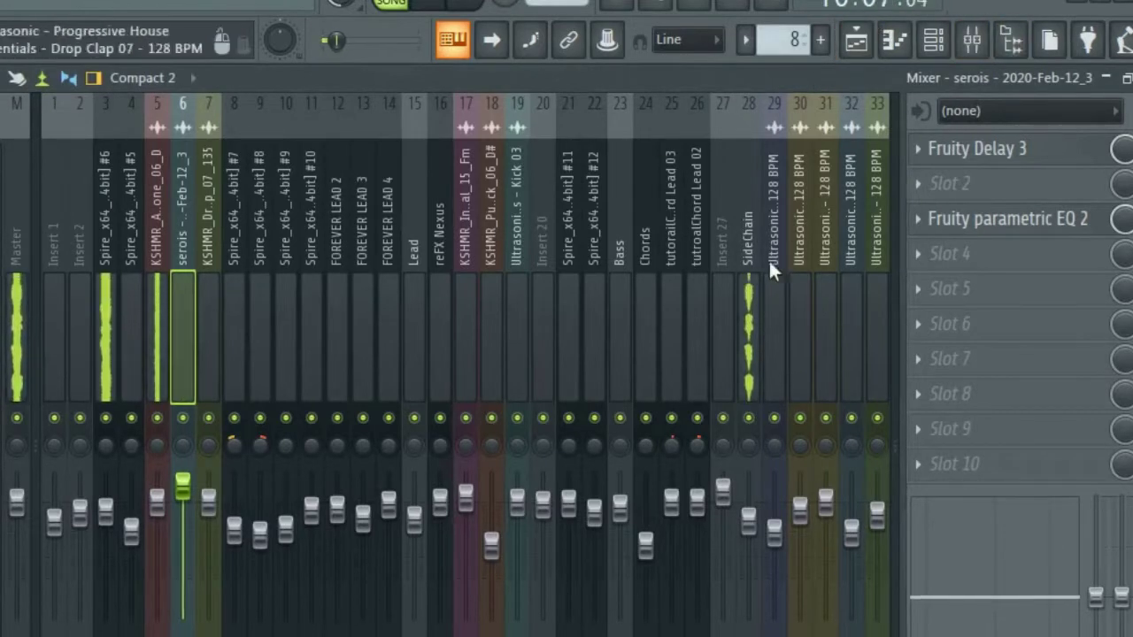
pyautogui.click(750, 382)
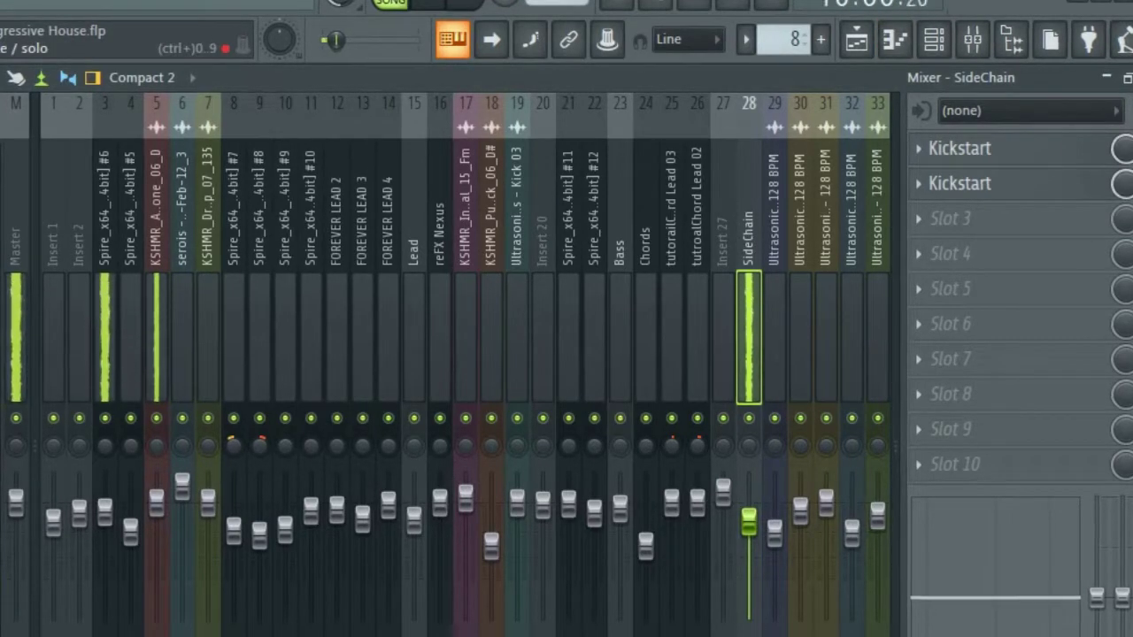
pyautogui.click(856, 39)
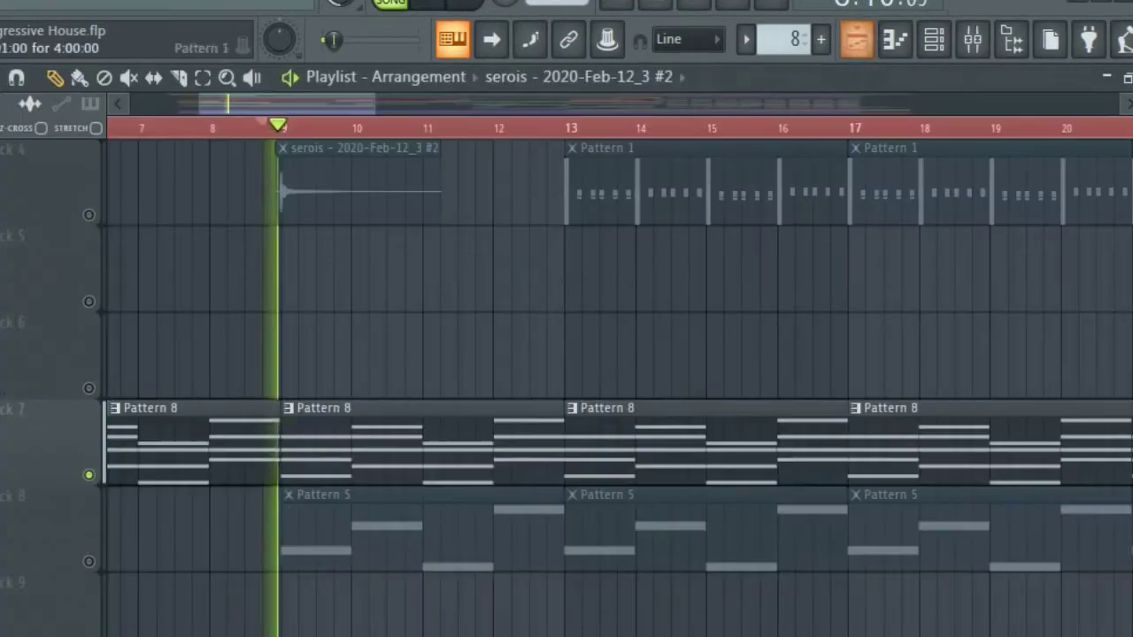
# - Stop playback and unmute Track 12 with its Pattern 14 clip
pyautogui.scroll(-3, 382, 366)
pyautogui.scroll(-4, 382, 366)
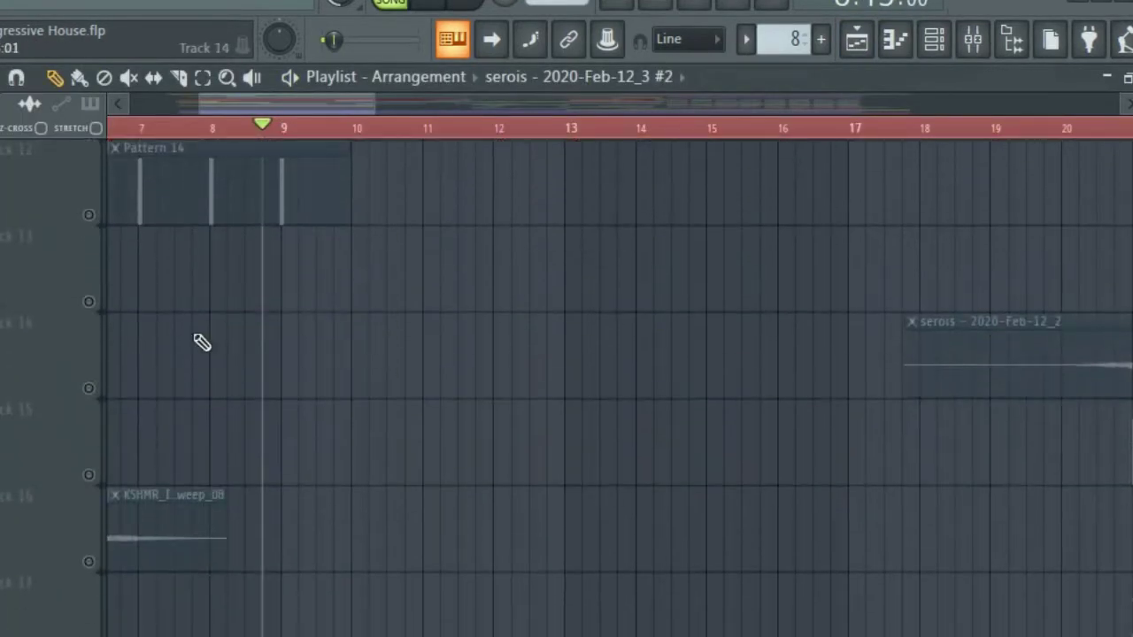
pyautogui.click(88, 215)
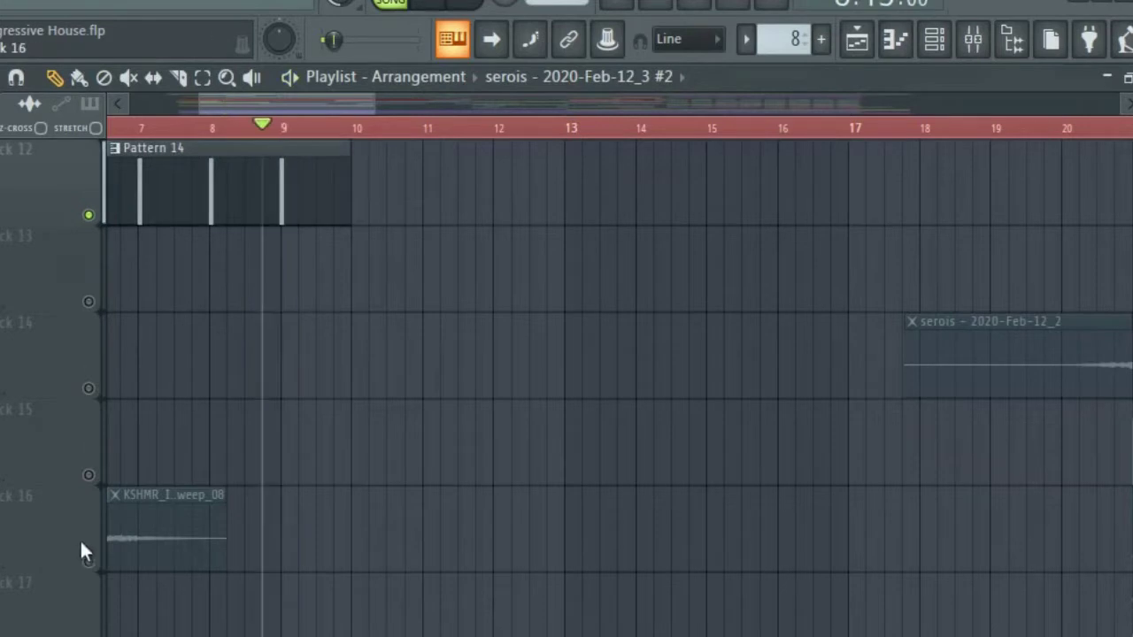
# - Solo Track 16, unmute Track 18 and play their KSHMR impact and KSHMR_Sweep_Down_17_Flutter clips from just before bar 5
pyautogui.scroll(-3, 477, 205)
pyautogui.click(226, 150)
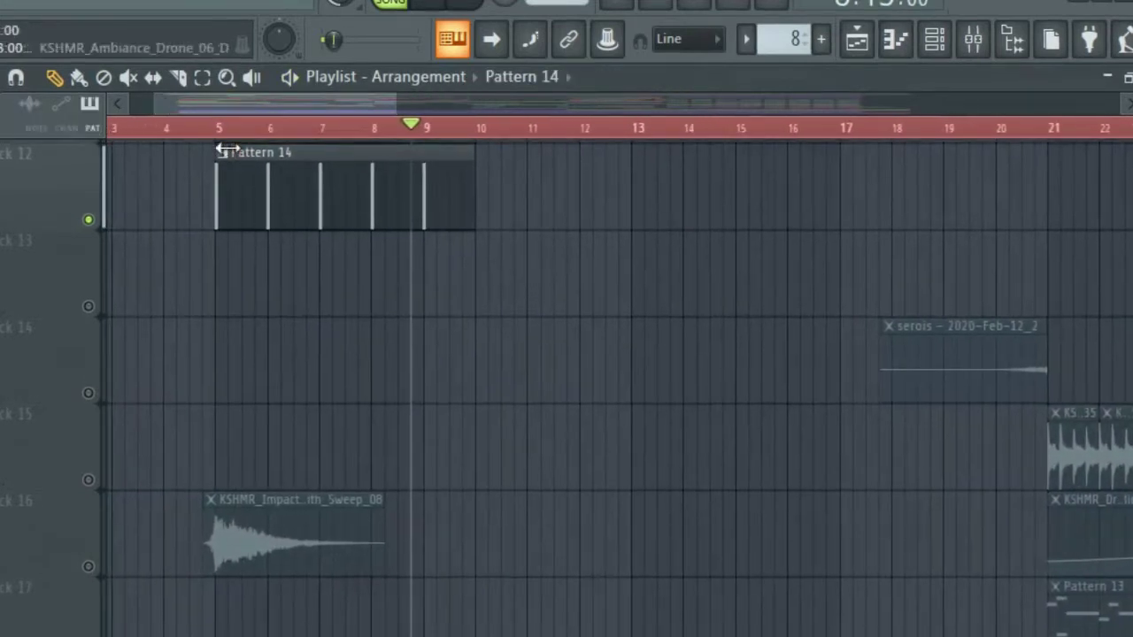
pyautogui.rightClick(88, 567)
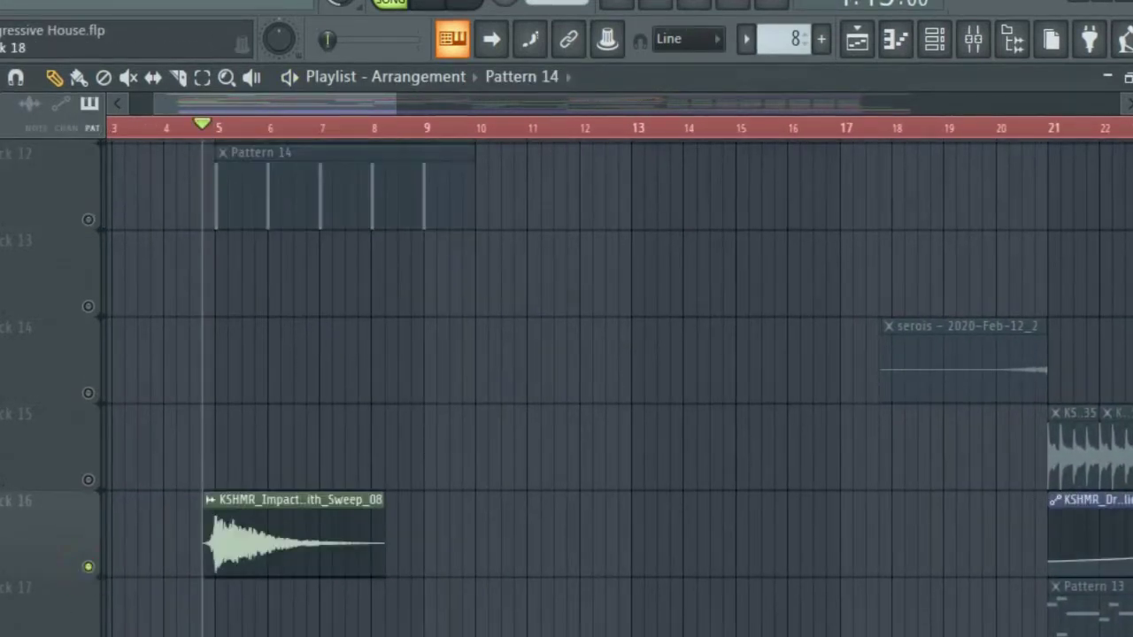
pyautogui.click(88, 567)
pyautogui.click(88, 566)
pyautogui.press('space')
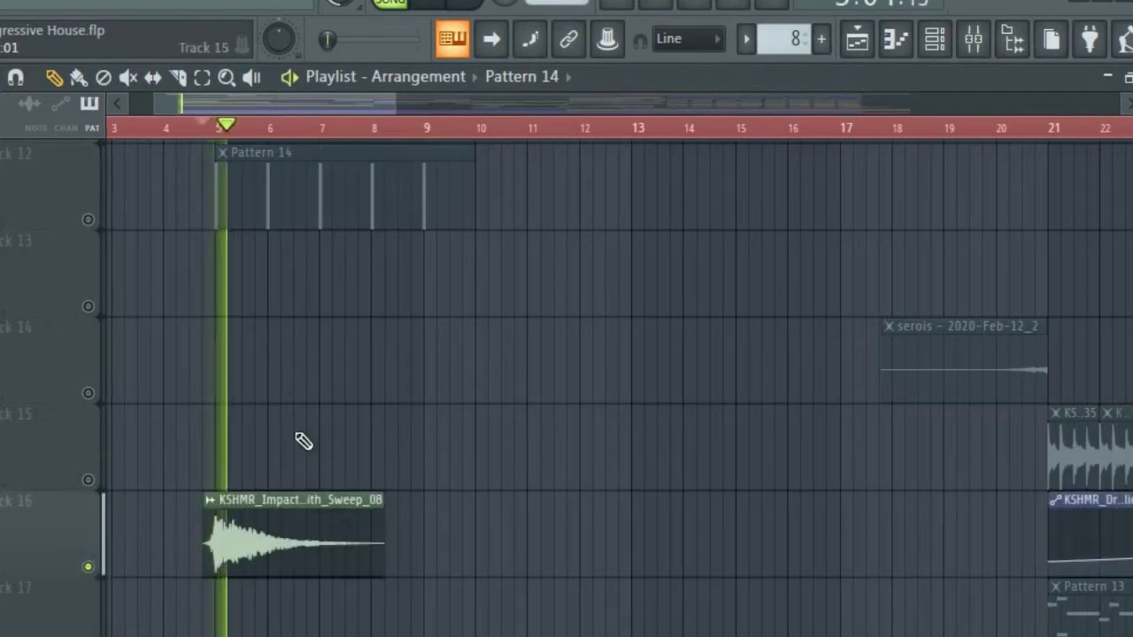
pyautogui.scroll(-3, 301, 443)
pyautogui.press('space')
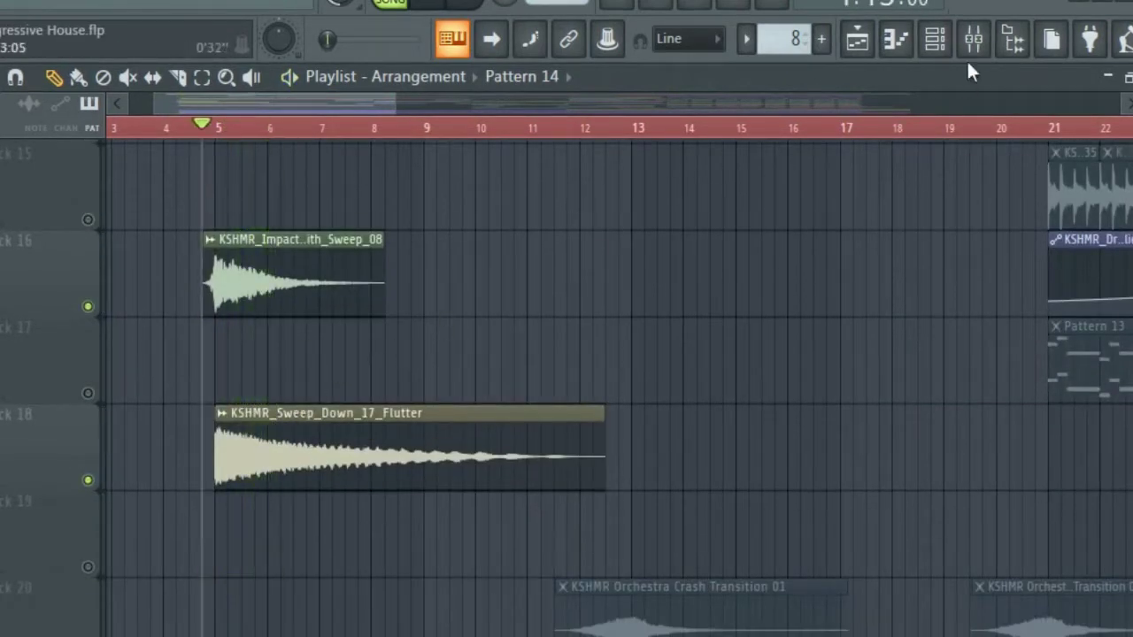
# - Check the signals on the KSHMR impact and Sweep Down Flutter inserts in the mixer, and return to the playlist
pyautogui.click(973, 38)
pyautogui.hscroll(10, 495, 248)
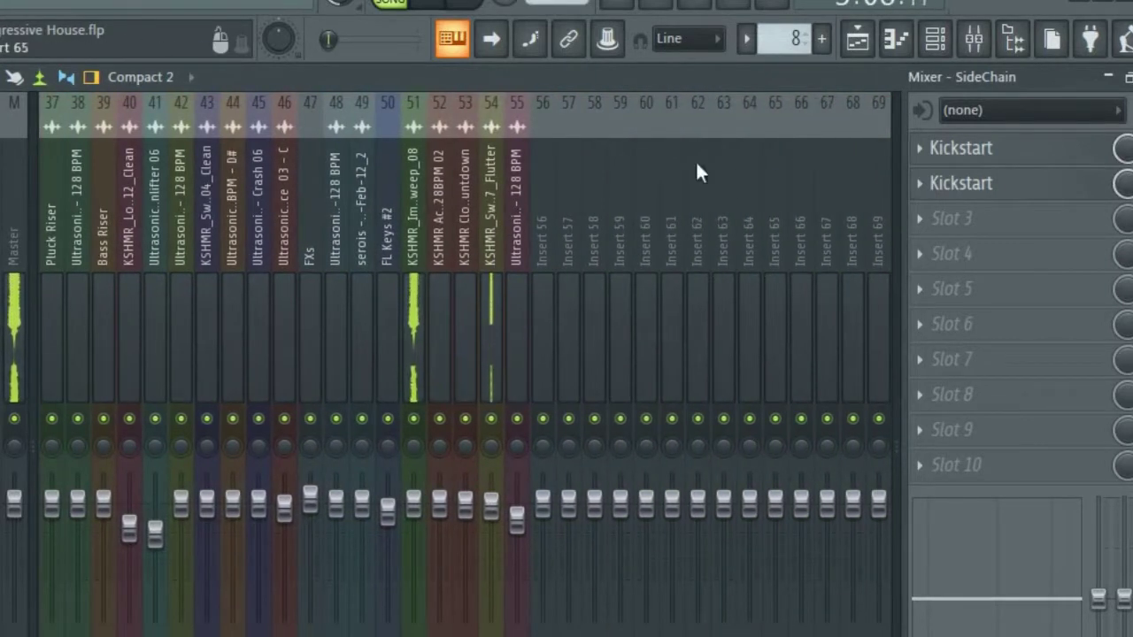
pyautogui.click(414, 294)
pyautogui.click(493, 296)
pyautogui.click(859, 40)
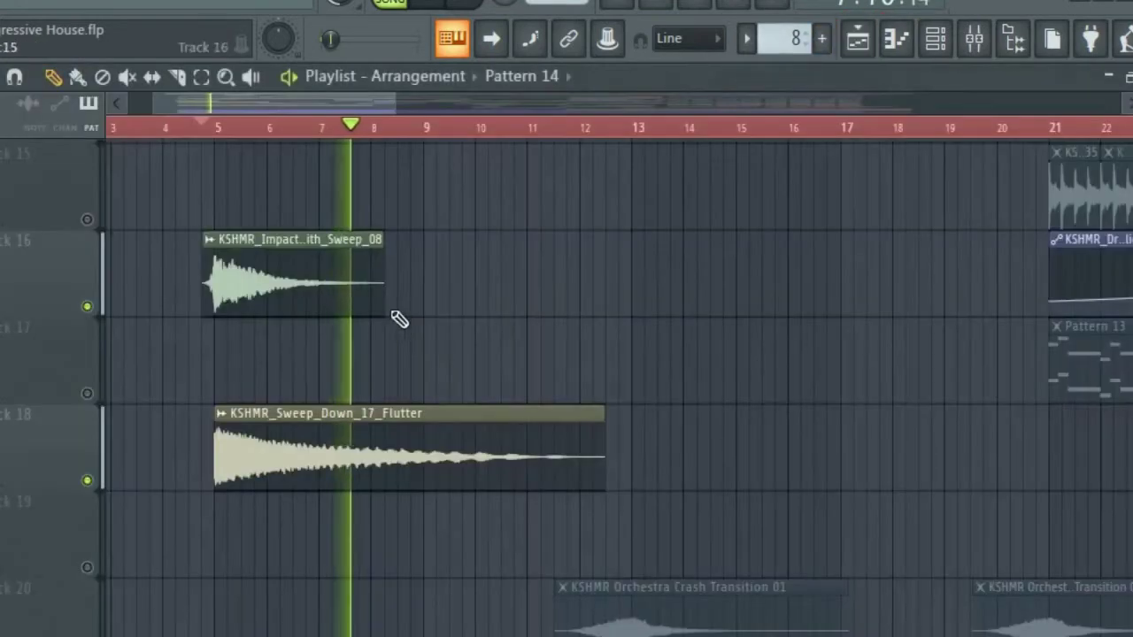
# - Play Track 23's KSHMR Clock 05 clips and unmute Track 24's volume automation to hear the fade before bar 21
pyautogui.scroll(-3, 397, 318)
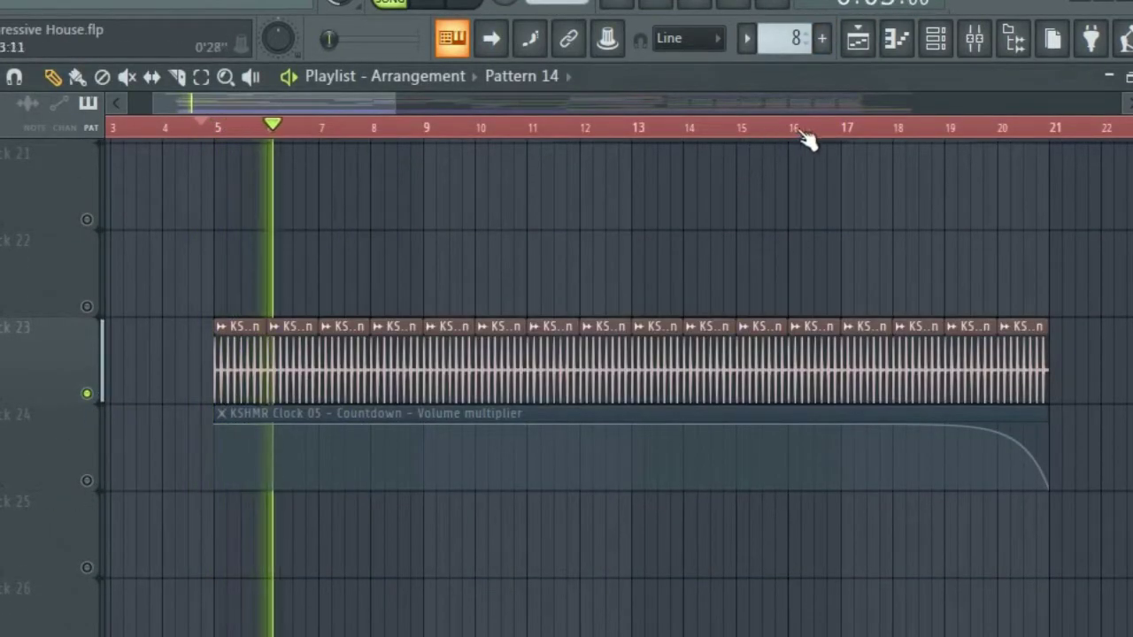
pyautogui.click(86, 480)
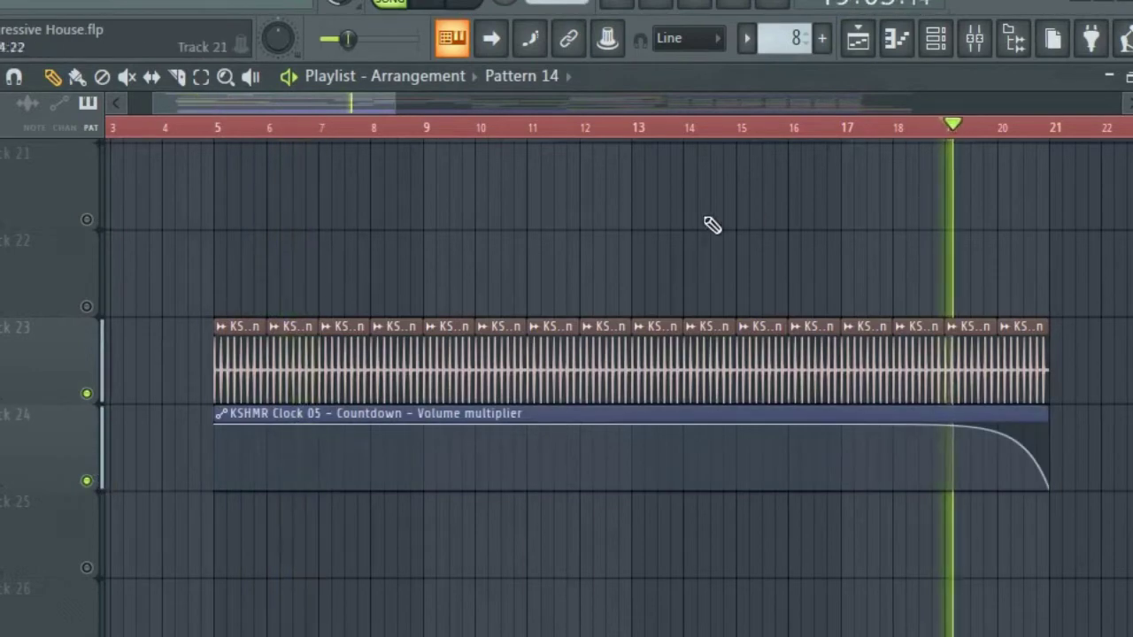
pyautogui.scroll(-3, 713, 222)
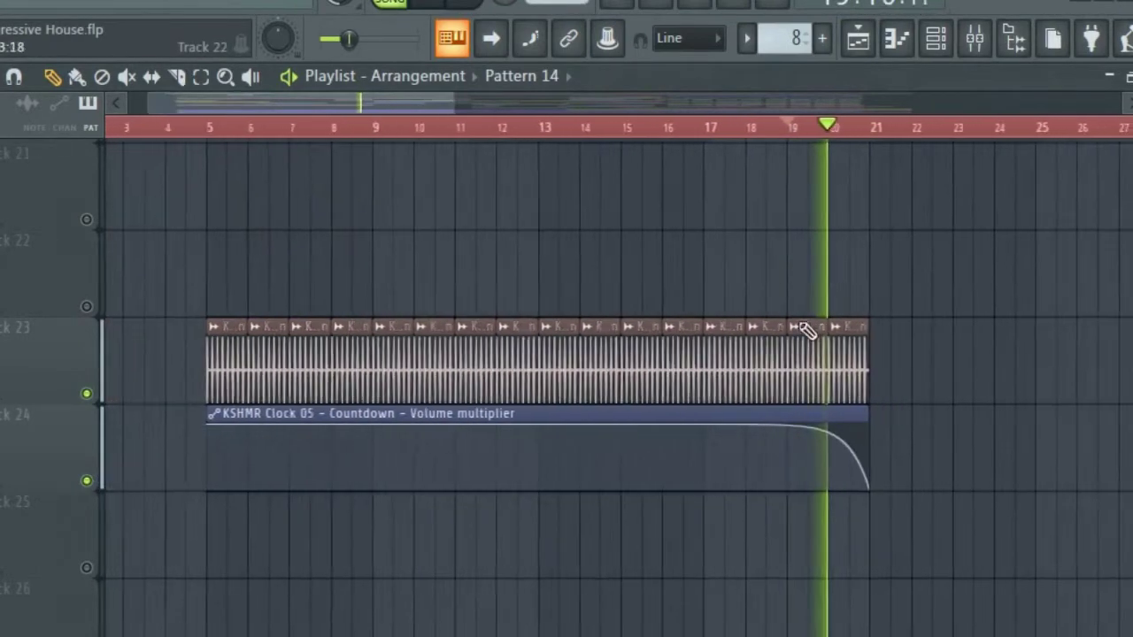
# - Open the KSHMR Clock 05 clip's channel settings, locate its mixer insert 53 and inspect its Fruity delay 2 effect
pyautogui.doubleClick(805, 329)
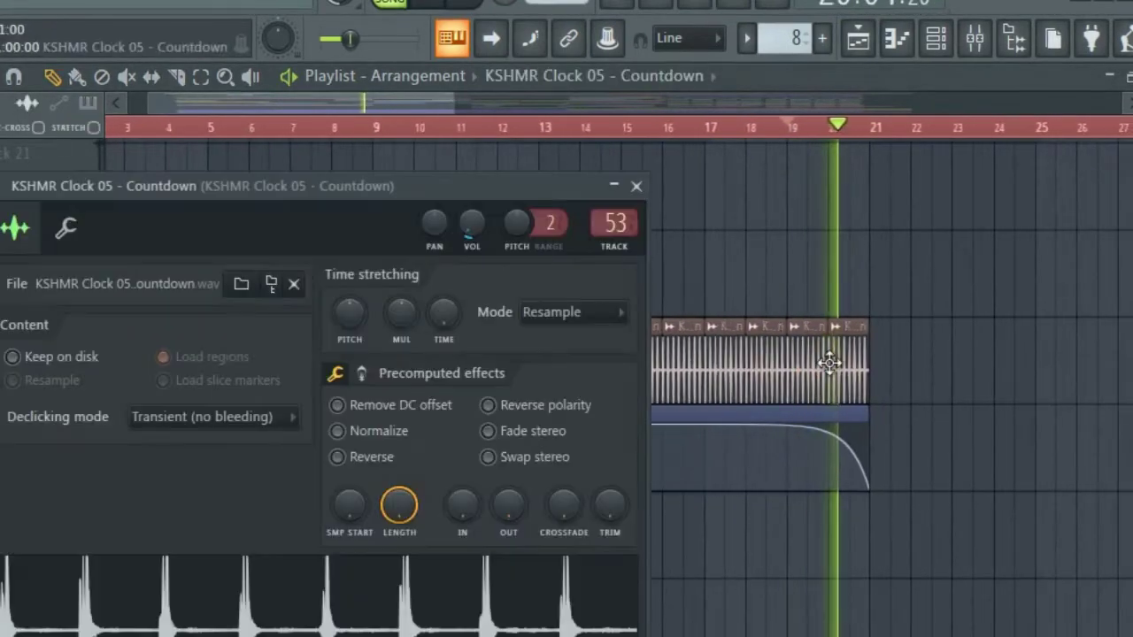
pyautogui.doubleClick(610, 222)
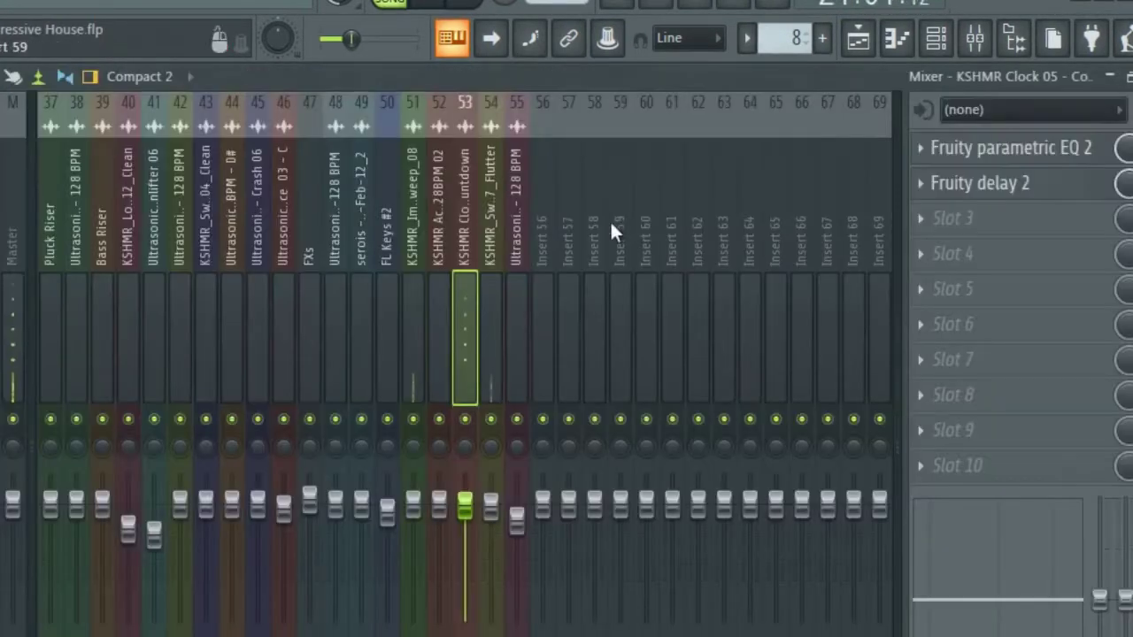
pyautogui.click(973, 197)
pyautogui.click(974, 198)
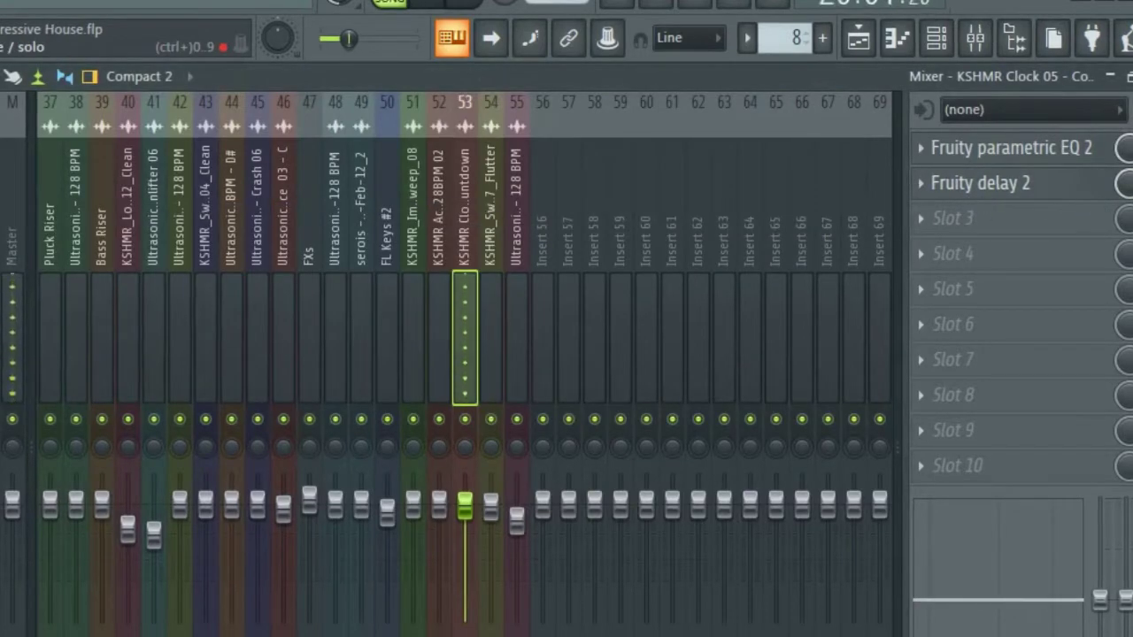
# - Return to the playlist, unmute Track 20 and play its KSHMR Orchestra Crash Transition 01 clip from past bar 12
pyautogui.click(858, 45)
pyautogui.scroll(-3, 769, 275)
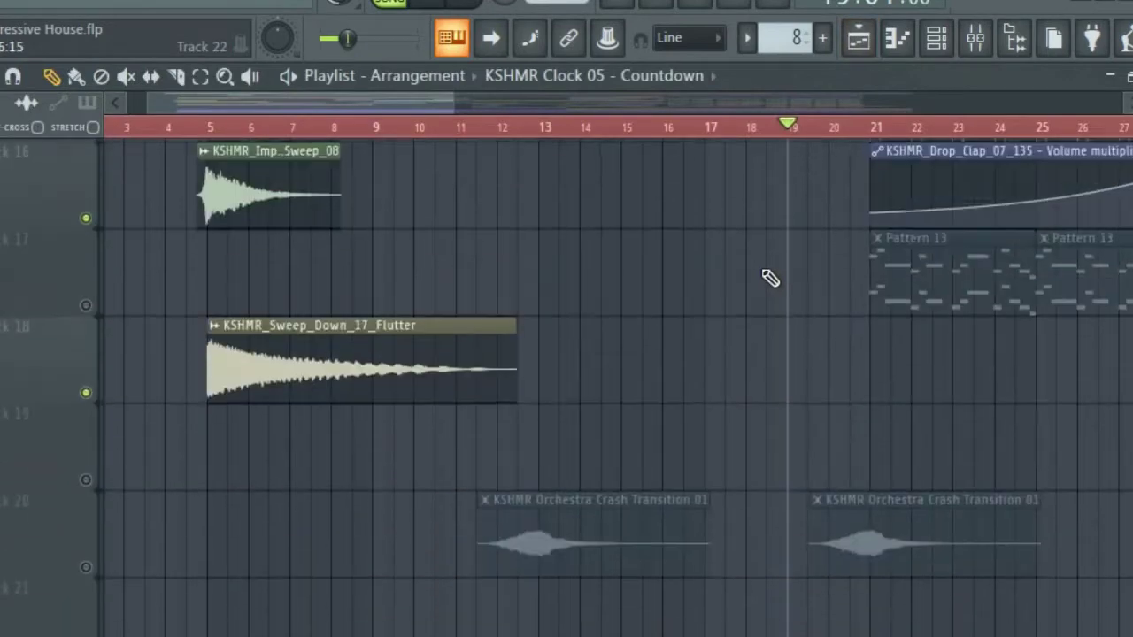
pyautogui.click(519, 127)
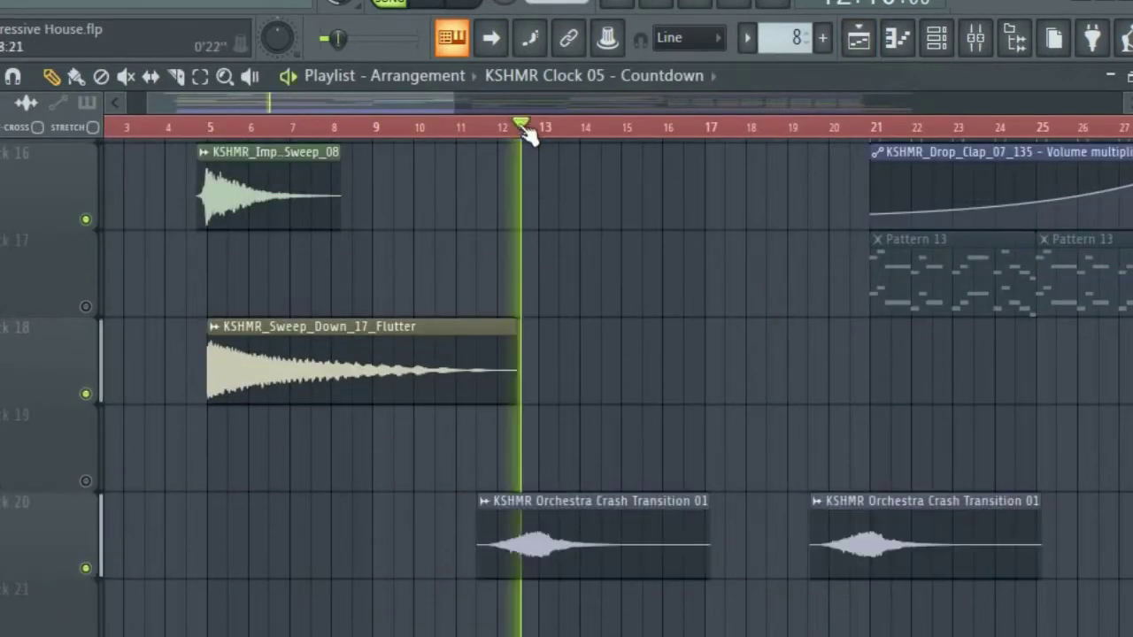
# - Unmute Track 14 and Track 10, and play the serois - 2020-Feb-12_2 clip into Pattern 3 from about bar 20
pyautogui.scroll(1, 956, 257)
pyautogui.scroll(6, 956, 256)
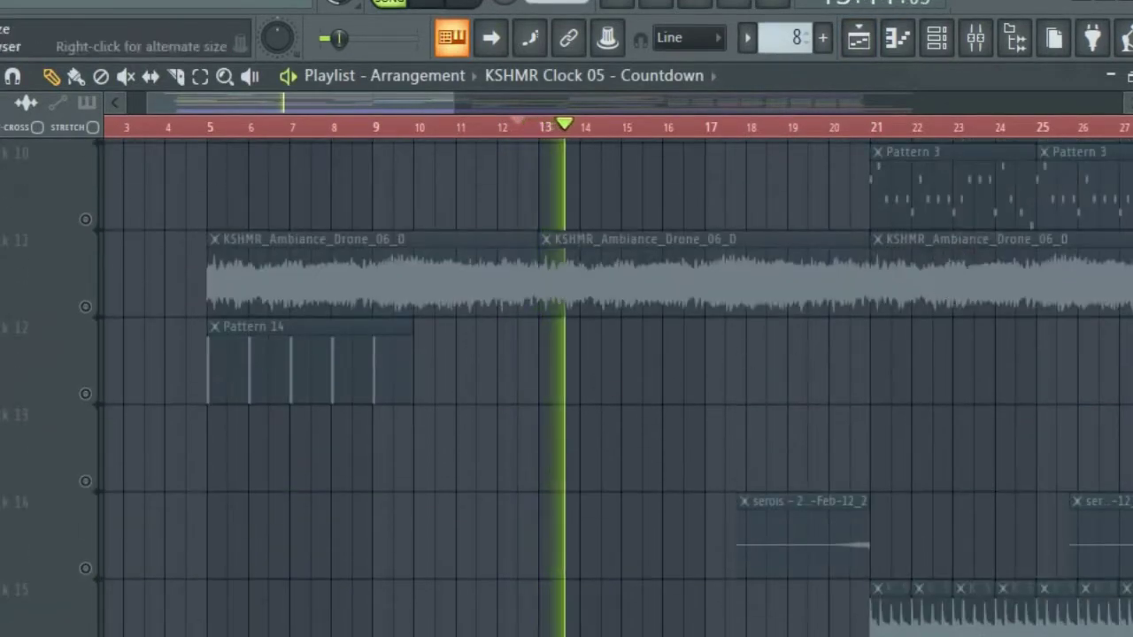
pyautogui.click(830, 126)
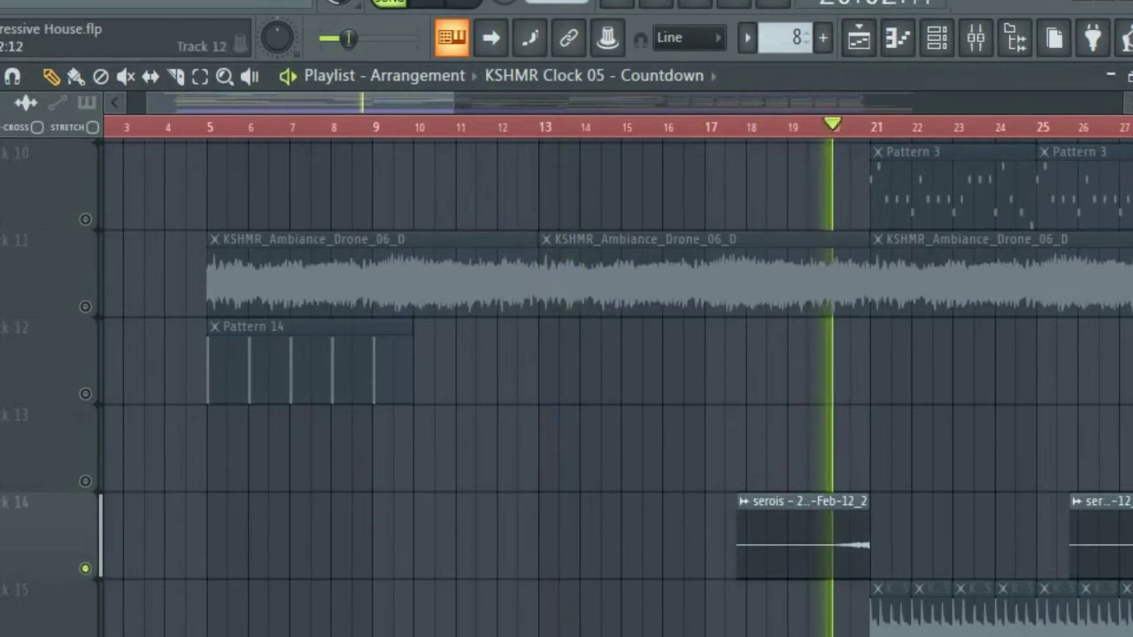
pyautogui.click(85, 219)
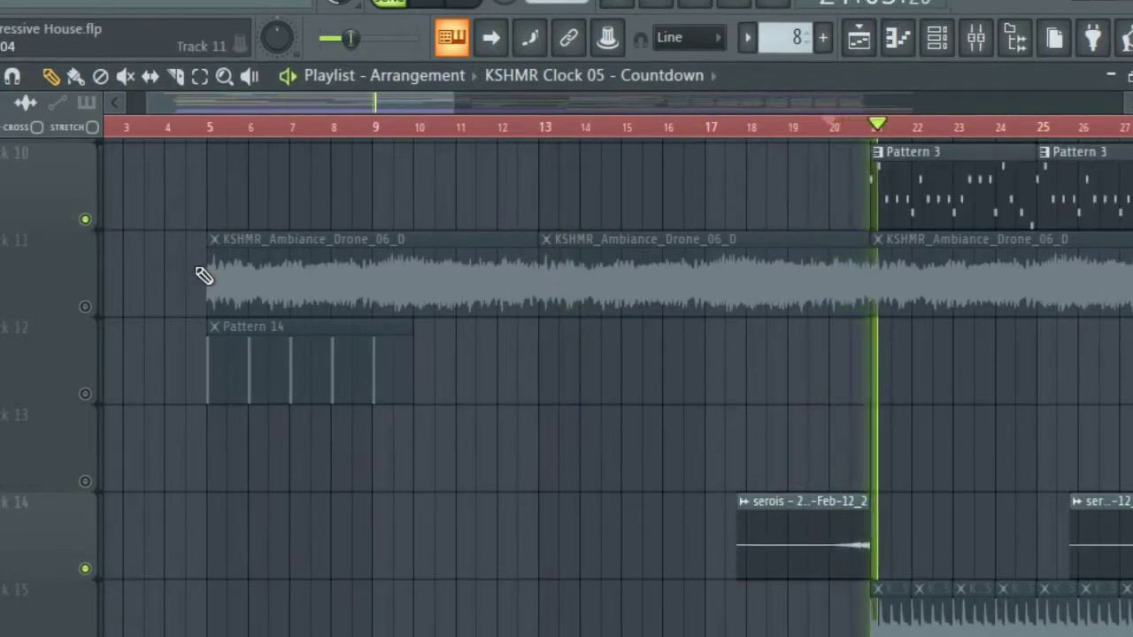
# - Replay the reverse reverb lead-in from between bars 20 and 21 with Track 15's KSHMR drop clap clips unmuted
pyautogui.click(847, 128)
pyautogui.scroll(2, 1024, 220)
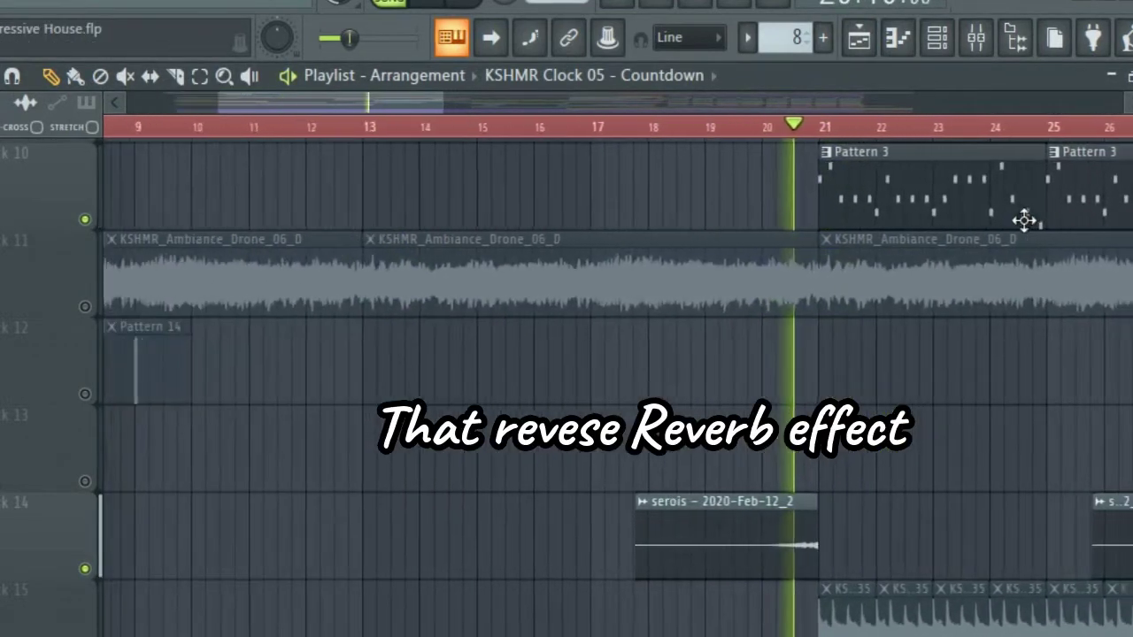
pyautogui.scroll(4, 1024, 220)
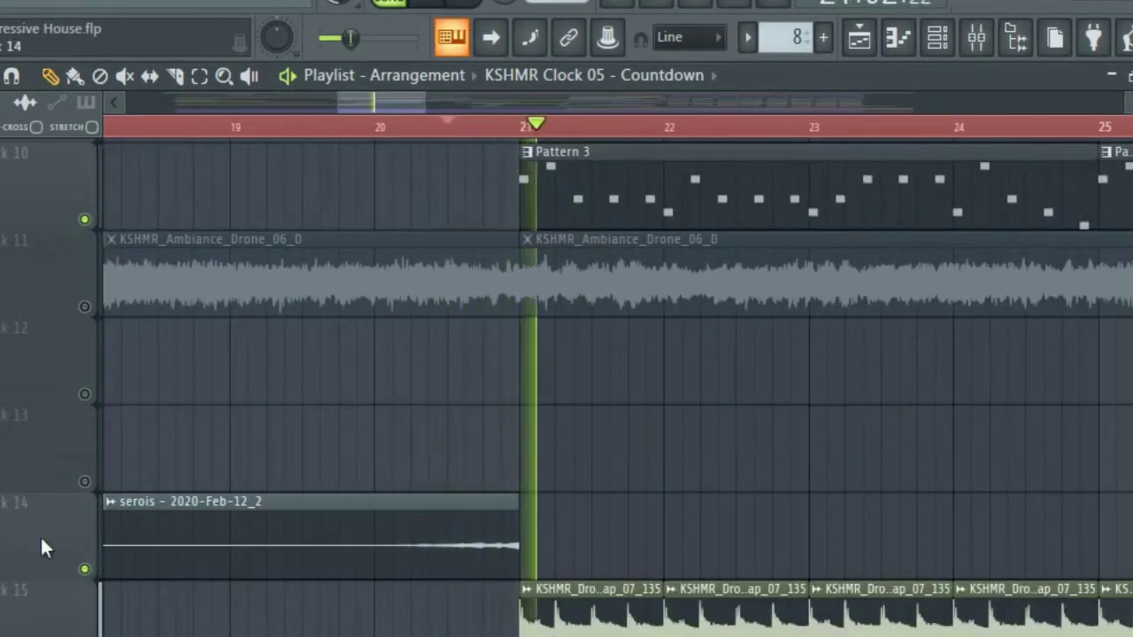
pyautogui.scroll(-1, 40, 537)
pyautogui.scroll(-1, 41, 539)
pyautogui.scroll(2, 147, 463)
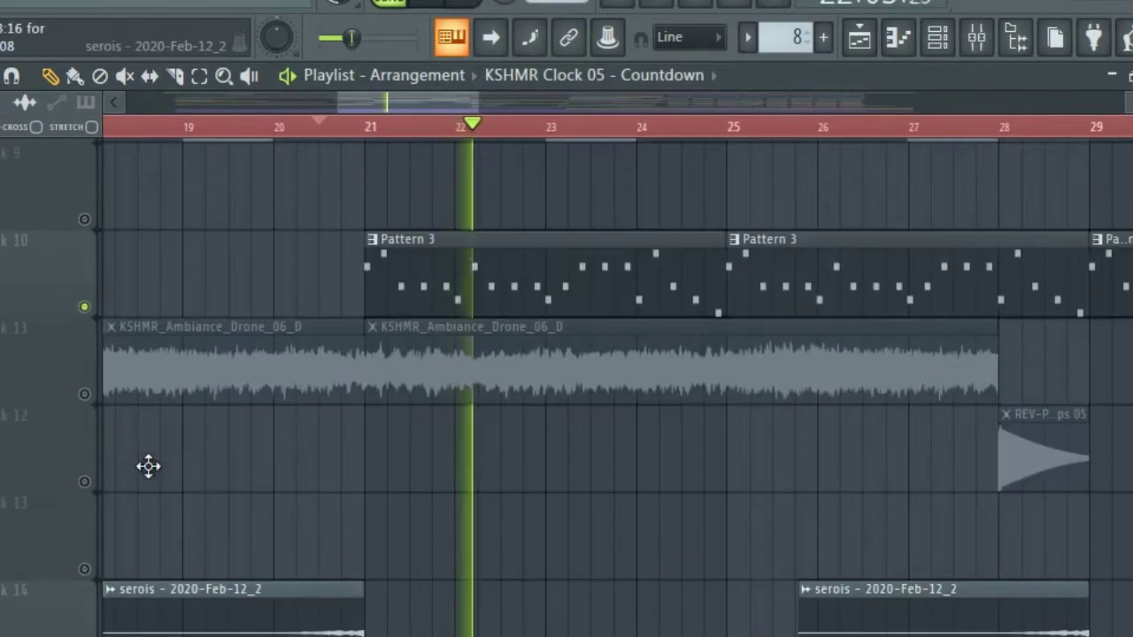
pyautogui.scroll(-1, 147, 463)
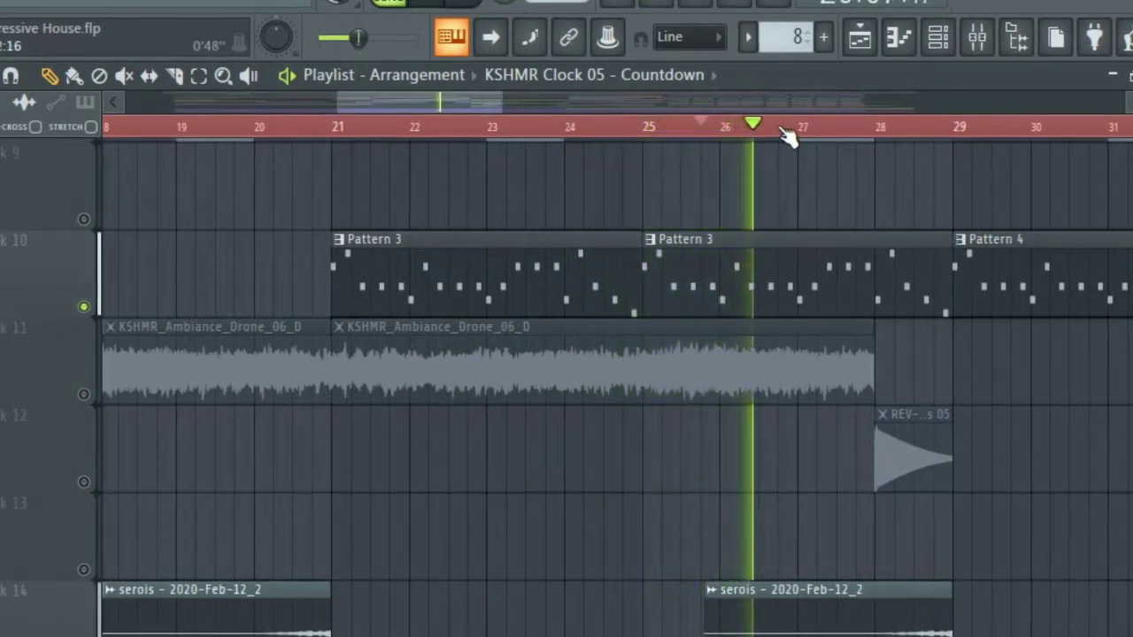
# - Unmute Track 12 and play its REV-PSP2 Sub Drops 05 clip leading into Pattern 4 at bar 29
pyautogui.click(83, 483)
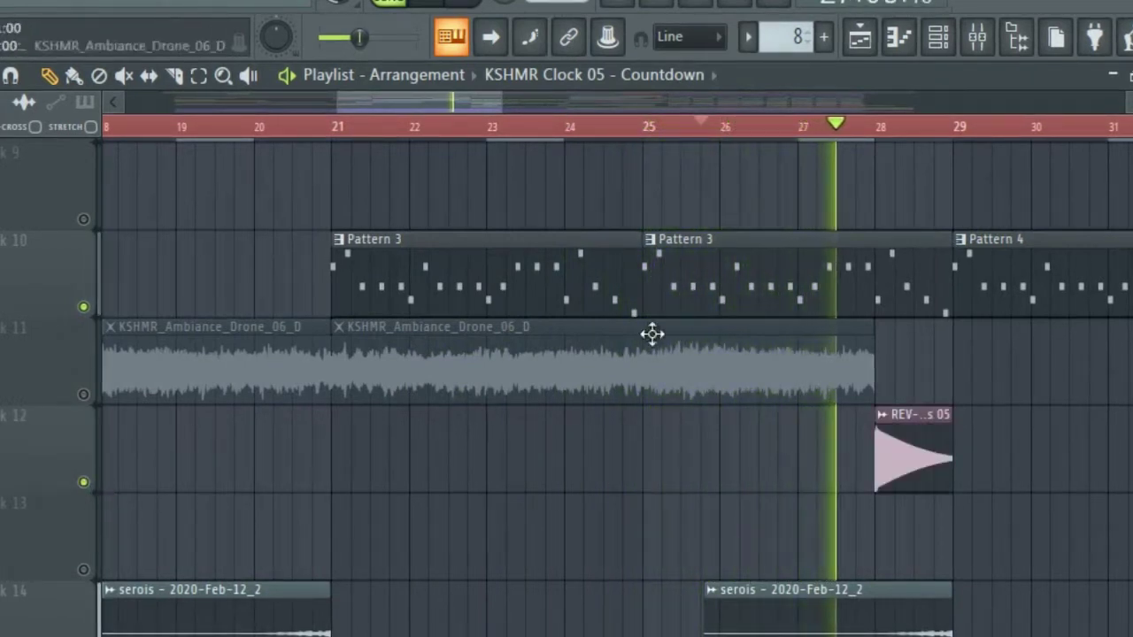
pyautogui.scroll(-2, 834, 336)
pyautogui.scroll(6, 917, 327)
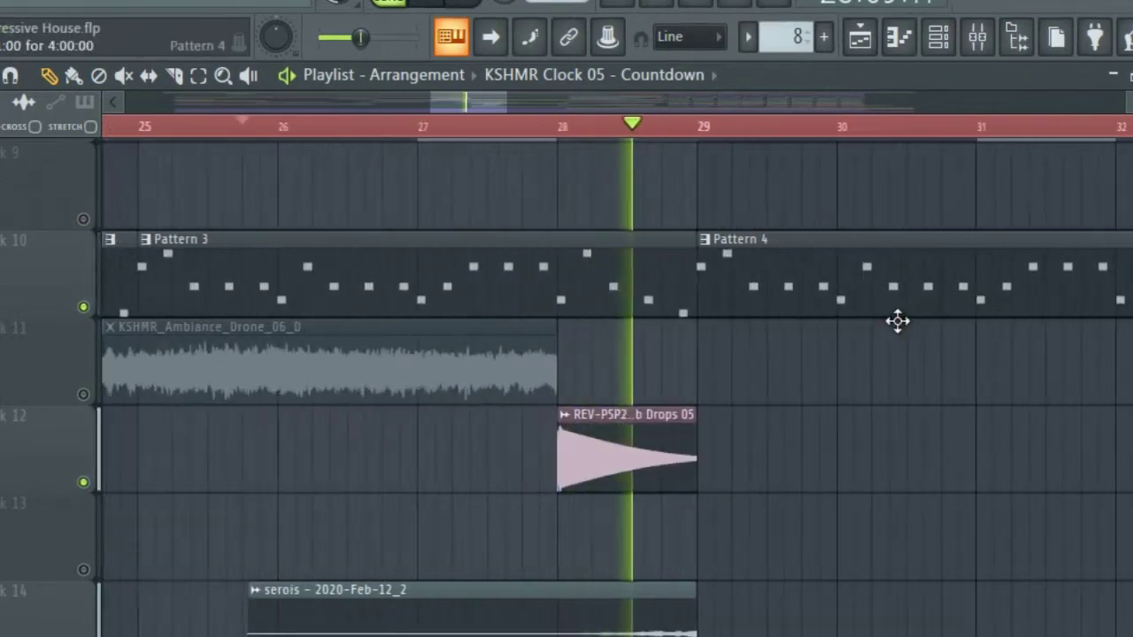
pyautogui.scroll(-4, 501, 290)
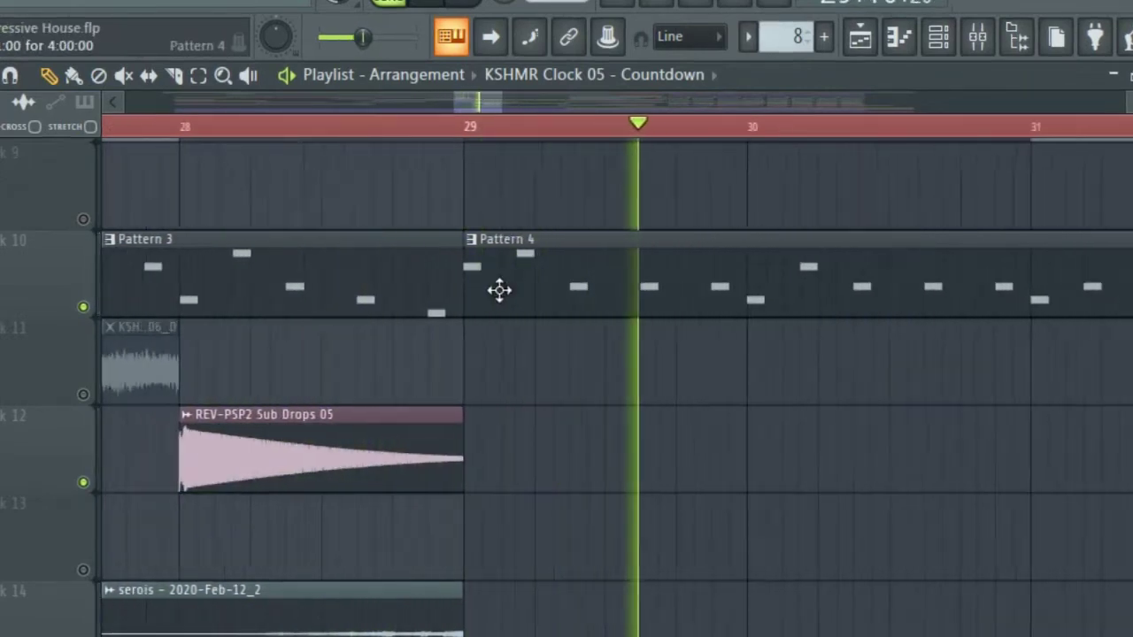
# - Replace Track 23's Downlifter 06 clip at bar 30 with one starting at bar 29, extended to just before bar 37
pyautogui.scroll(-8, 504, 292)
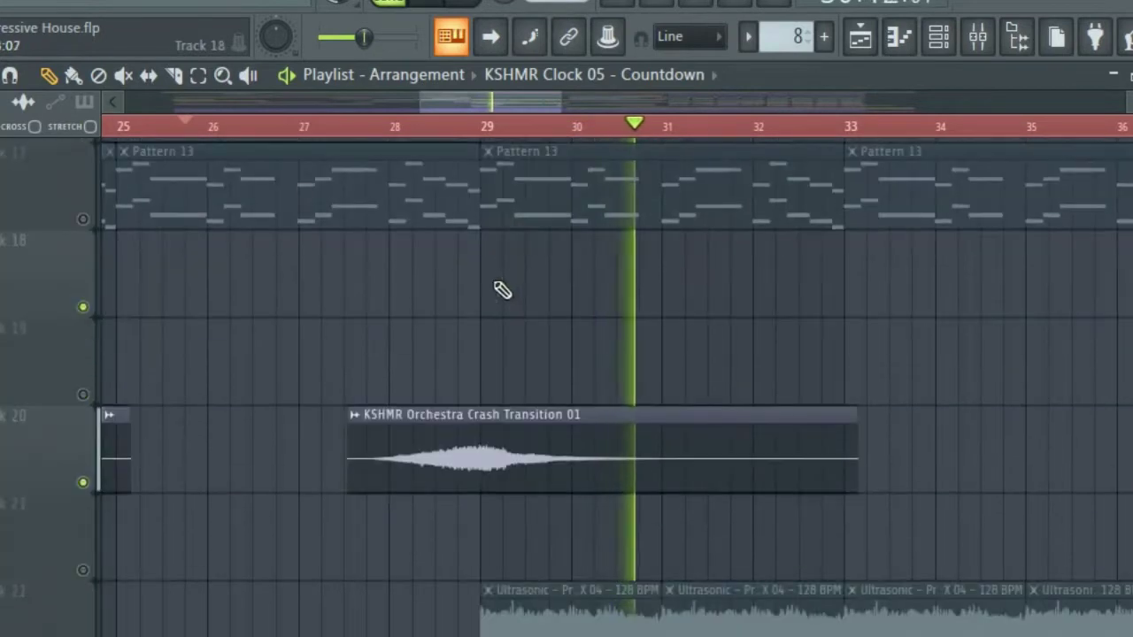
pyautogui.scroll(-3, 392, 430)
pyautogui.scroll(-6, 374, 404)
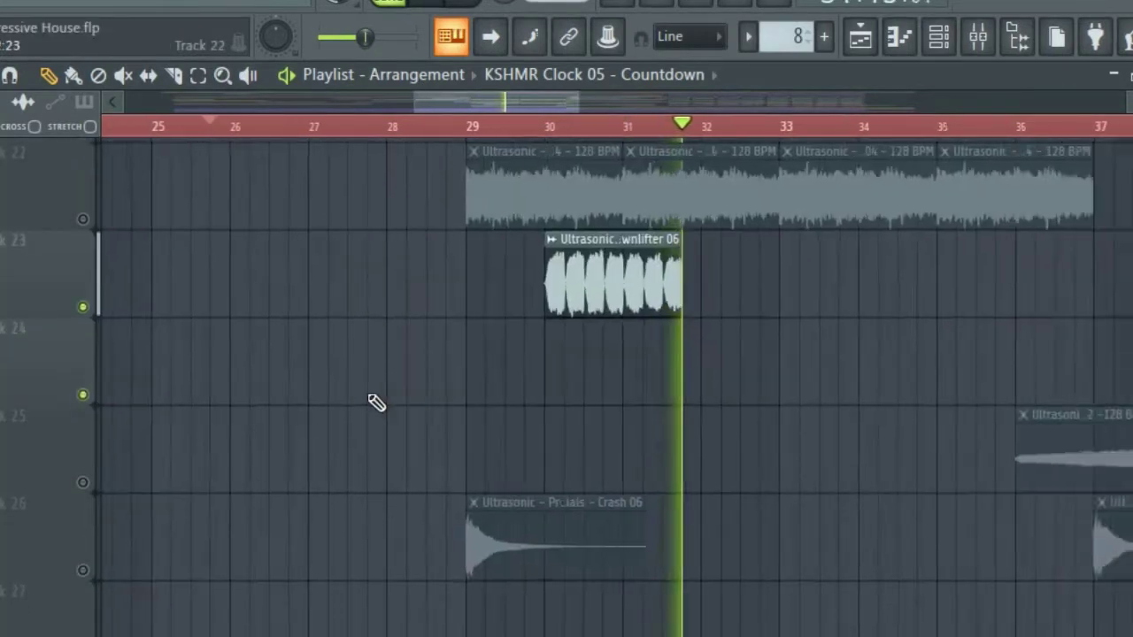
pyautogui.scroll(5, 431, 375)
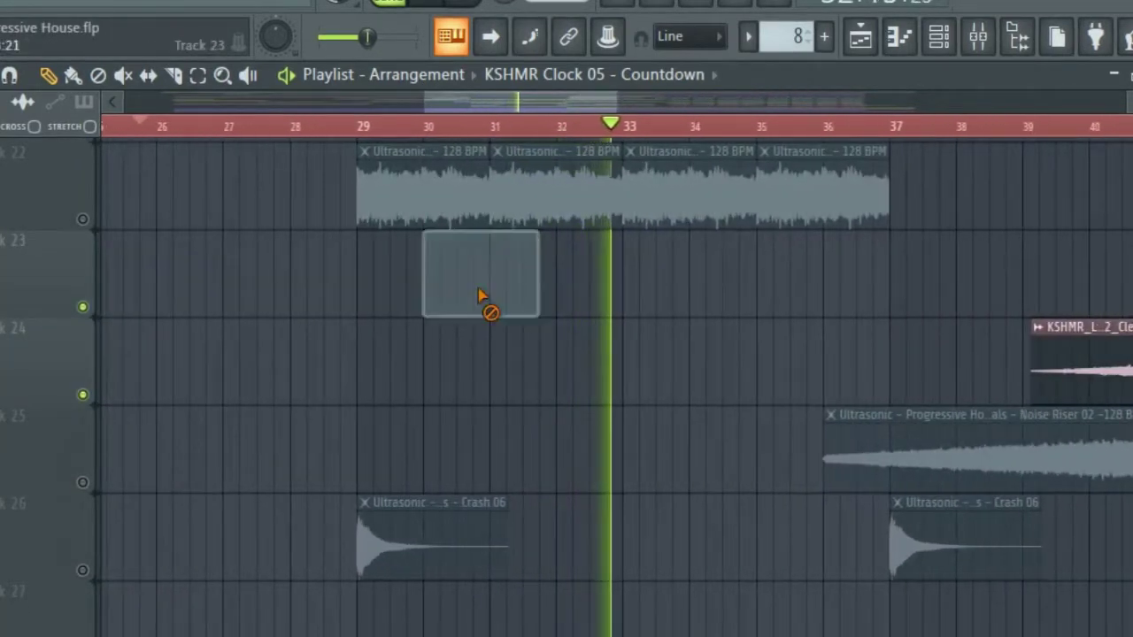
pyautogui.scroll(1, 404, 319)
pyautogui.scroll(3, 404, 318)
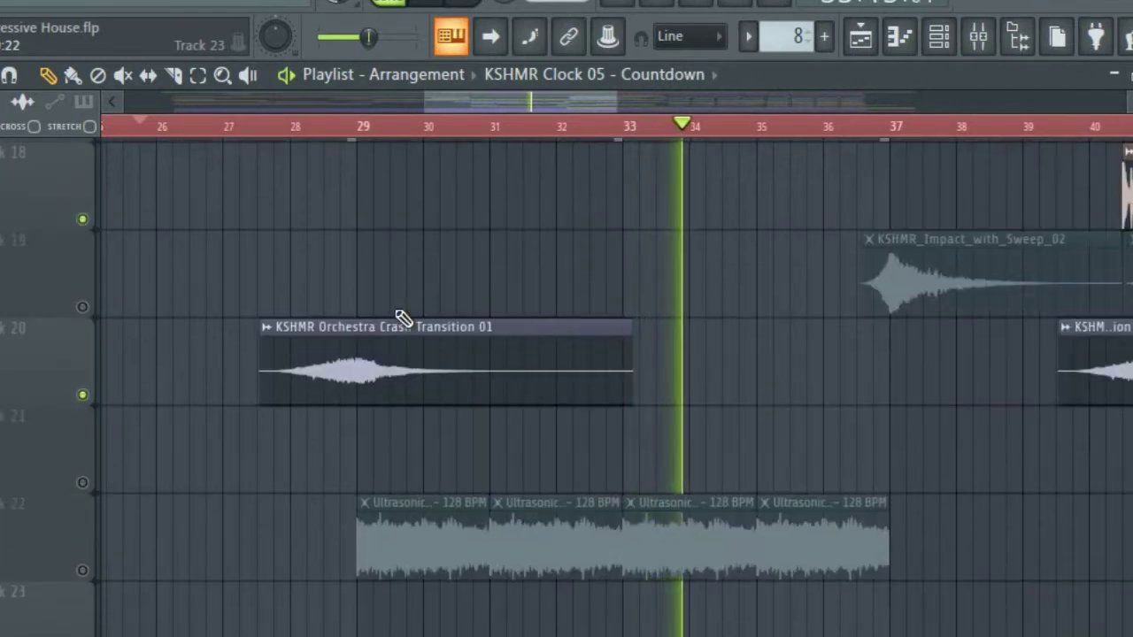
pyautogui.scroll(-2, 463, 374)
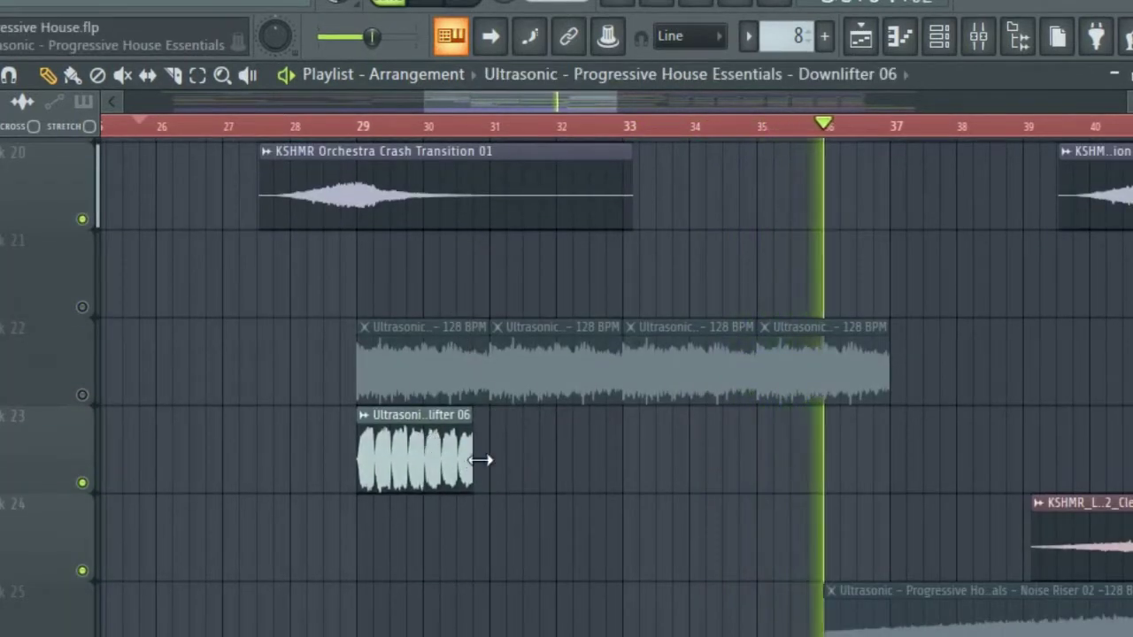
pyautogui.moveTo(855, 487); pyautogui.dragTo(872, 487)
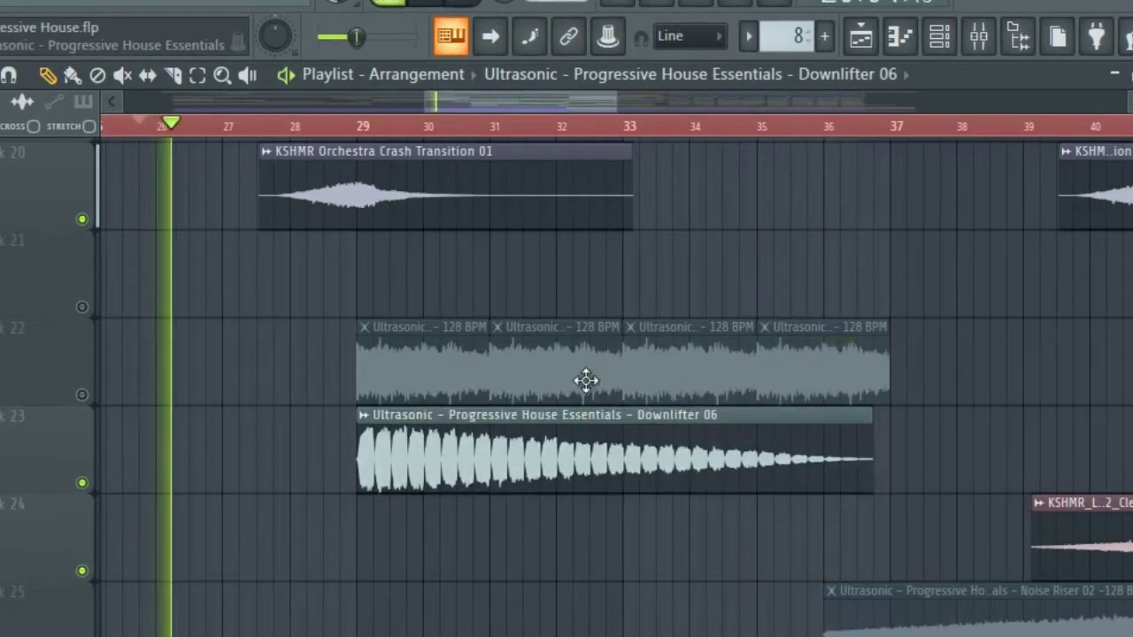
# - Examine the clips and automation on the surrounding tracks around bars 27 to 37 during playback
pyautogui.scroll(-4, 557, 361)
pyautogui.scroll(1, 510, 346)
pyautogui.scroll(3, 404, 346)
pyautogui.scroll(-5, 400, 349)
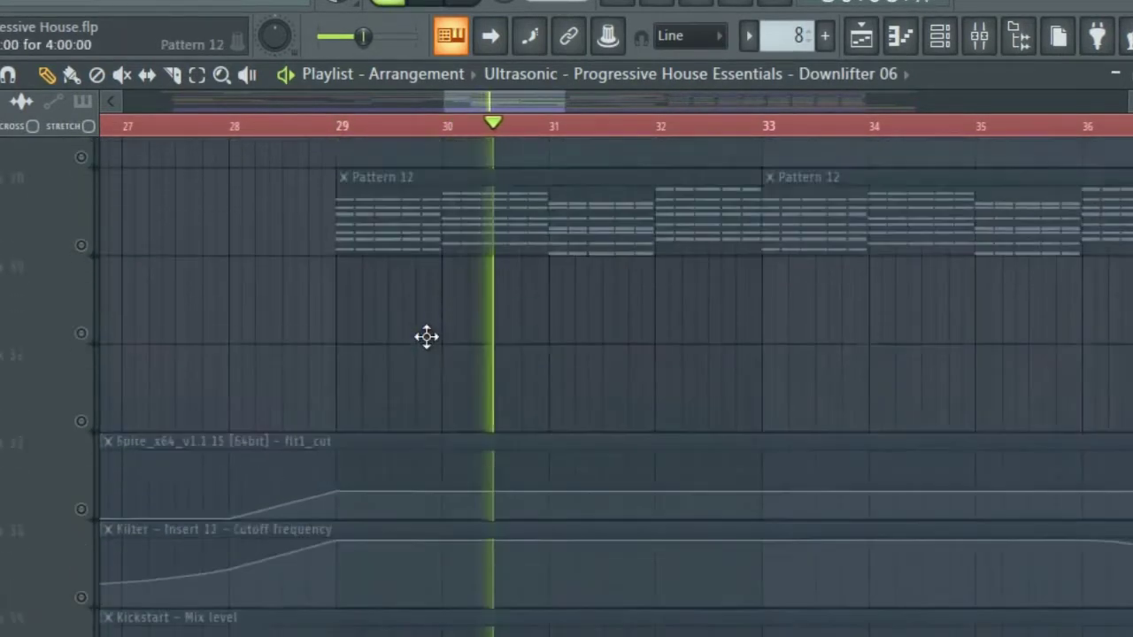
pyautogui.scroll(8, 426, 336)
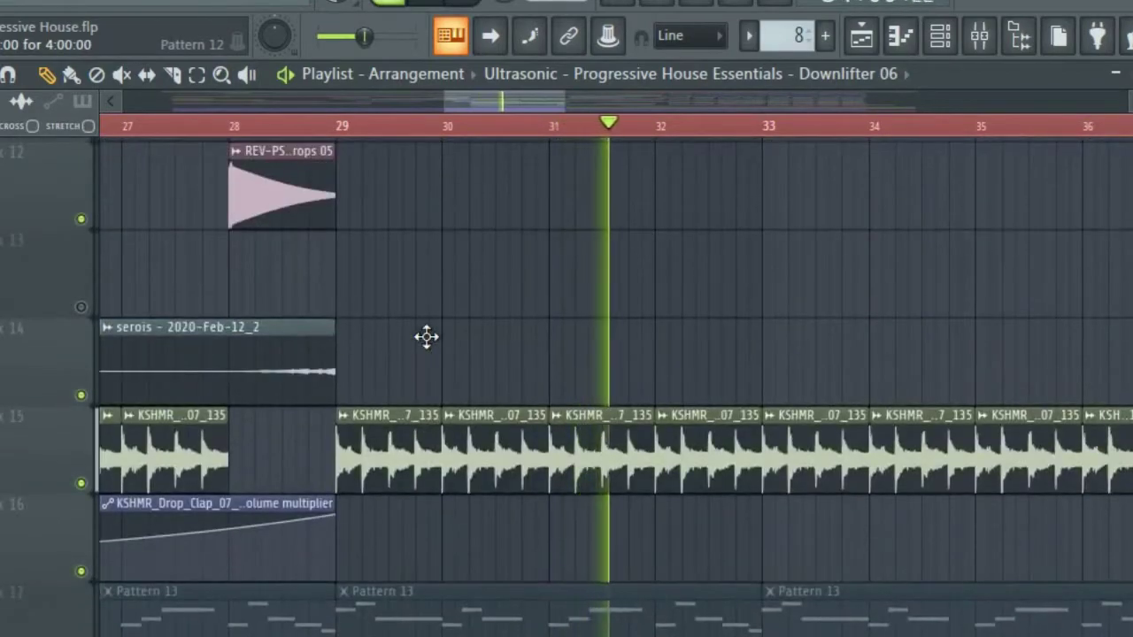
pyautogui.scroll(-3, 361, 337)
pyautogui.scroll(-2, 799, 329)
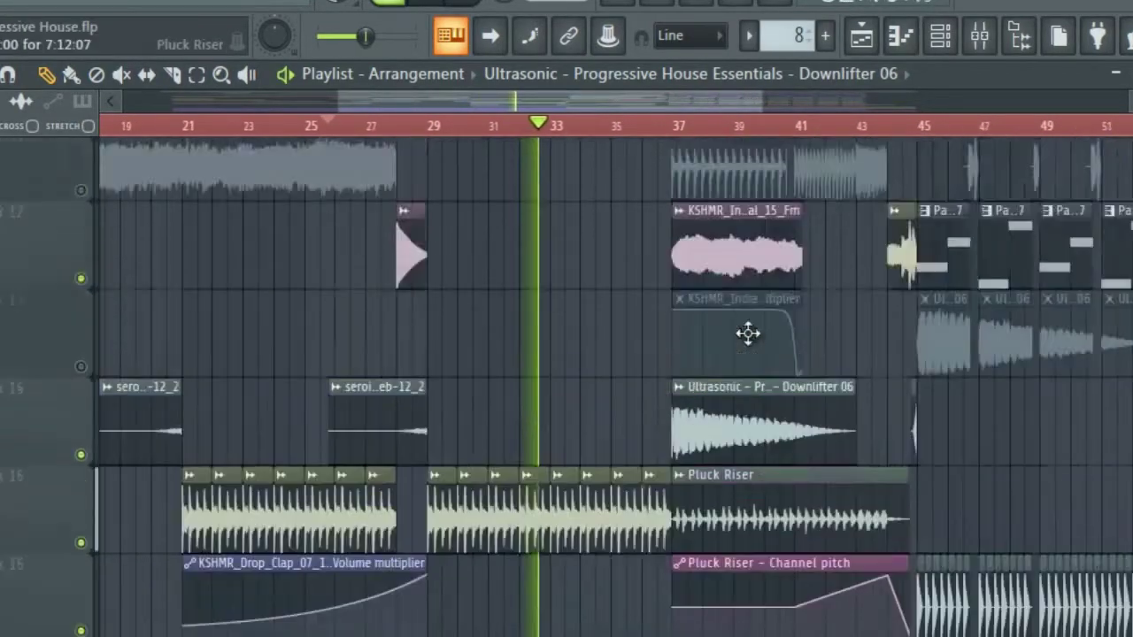
# - Stop playback, solo Track 26 and play its Ultrasonic Crash 06 clips from bar 29
pyautogui.scroll(-5, 741, 334)
pyautogui.scroll(-10, 741, 334)
pyautogui.press('space')
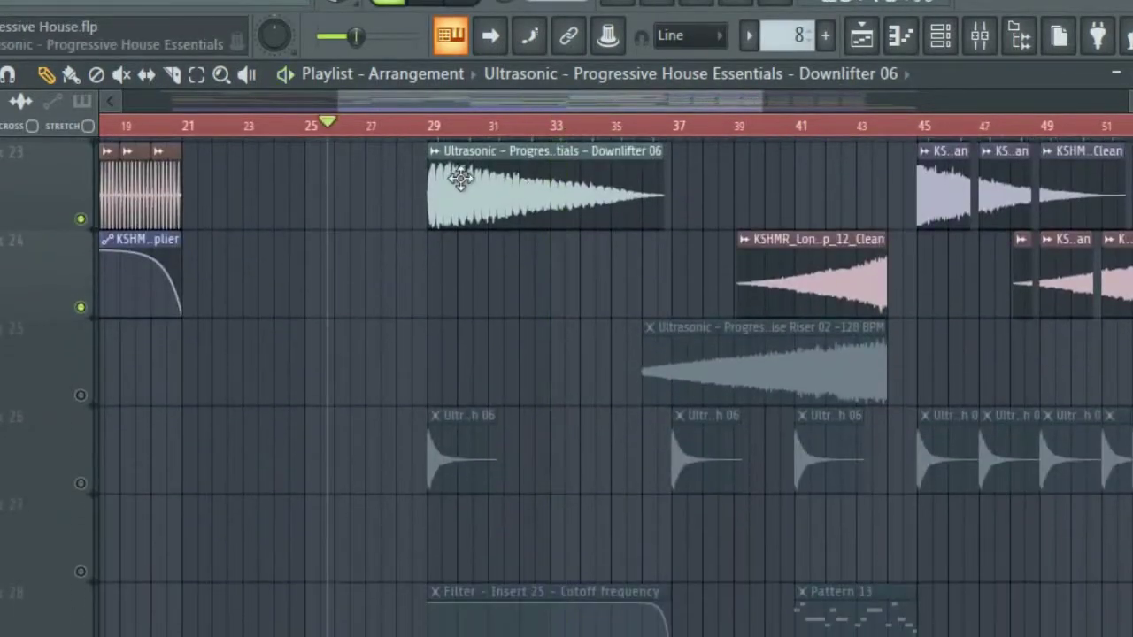
pyautogui.rightClick(80, 484)
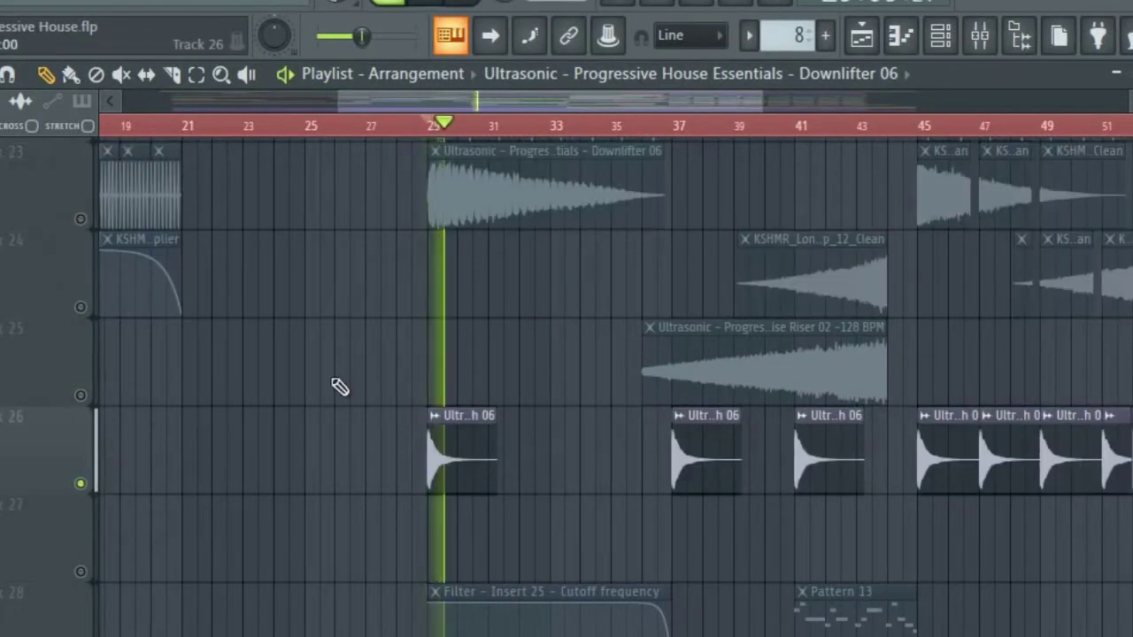
# - Stop the current playback and unmute Tracks 11, 12, 14 and 15 for the build-up that starts at bar 37
pyautogui.scroll(14, 610, 268)
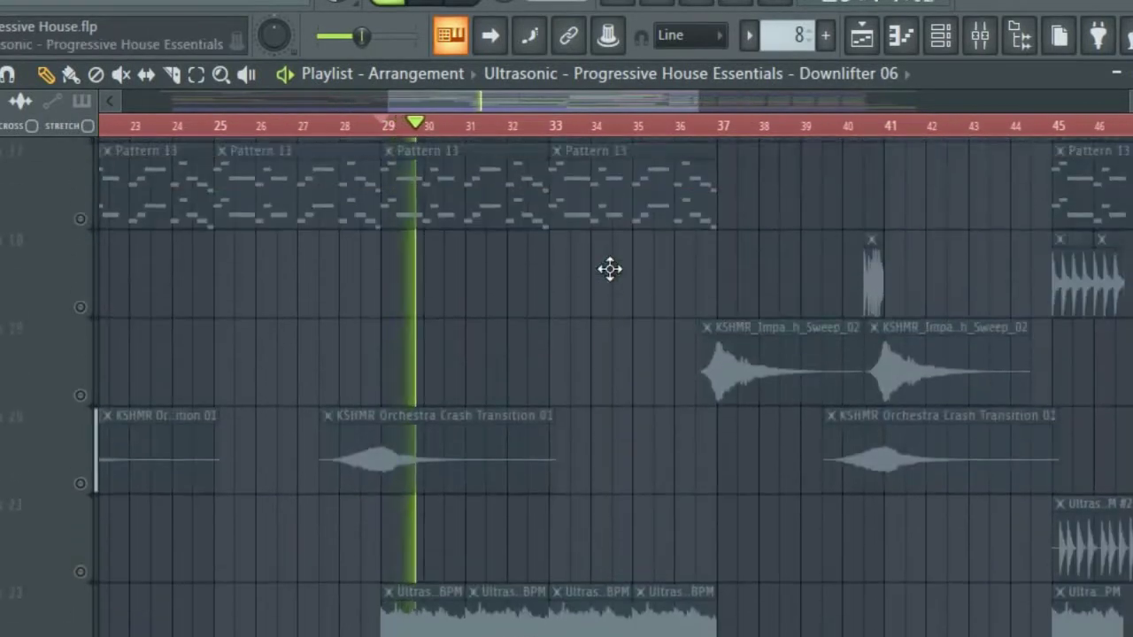
pyautogui.press('space')
pyautogui.scroll(7, 561, 341)
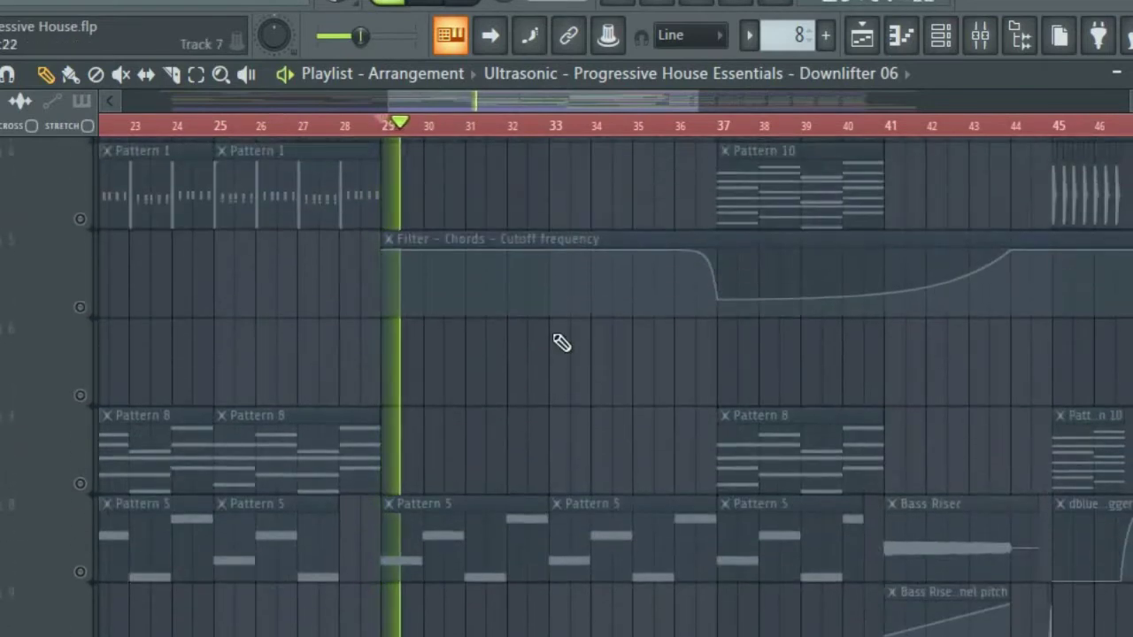
pyautogui.scroll(-4, 815, 353)
pyautogui.scroll(3, 417, 316)
pyautogui.scroll(-7, 379, 304)
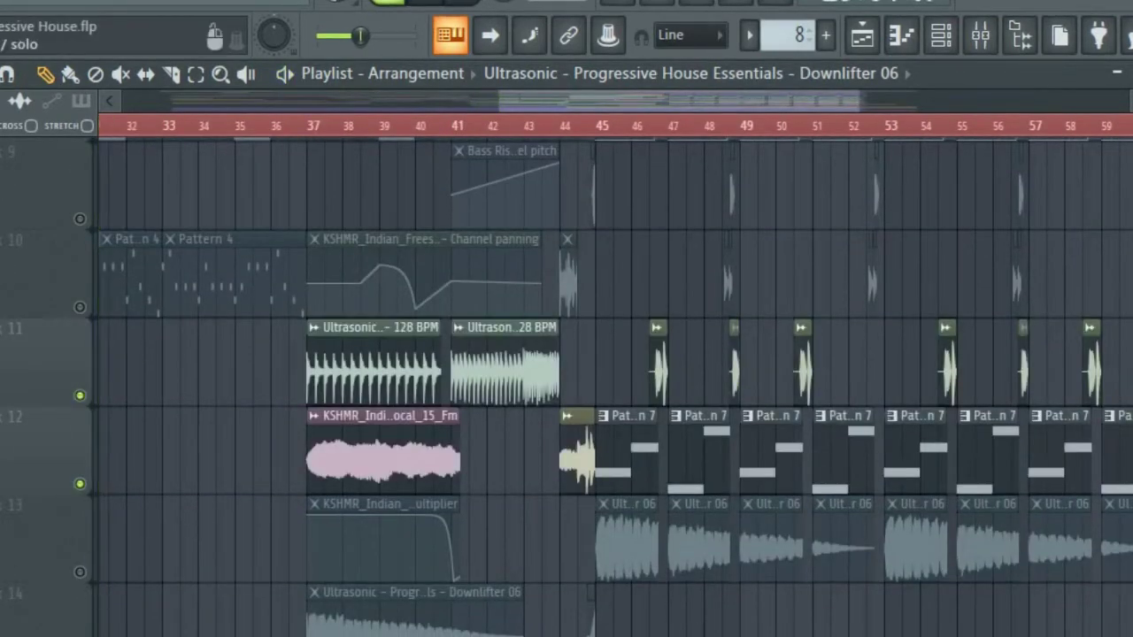
pyautogui.scroll(-4, 139, 531)
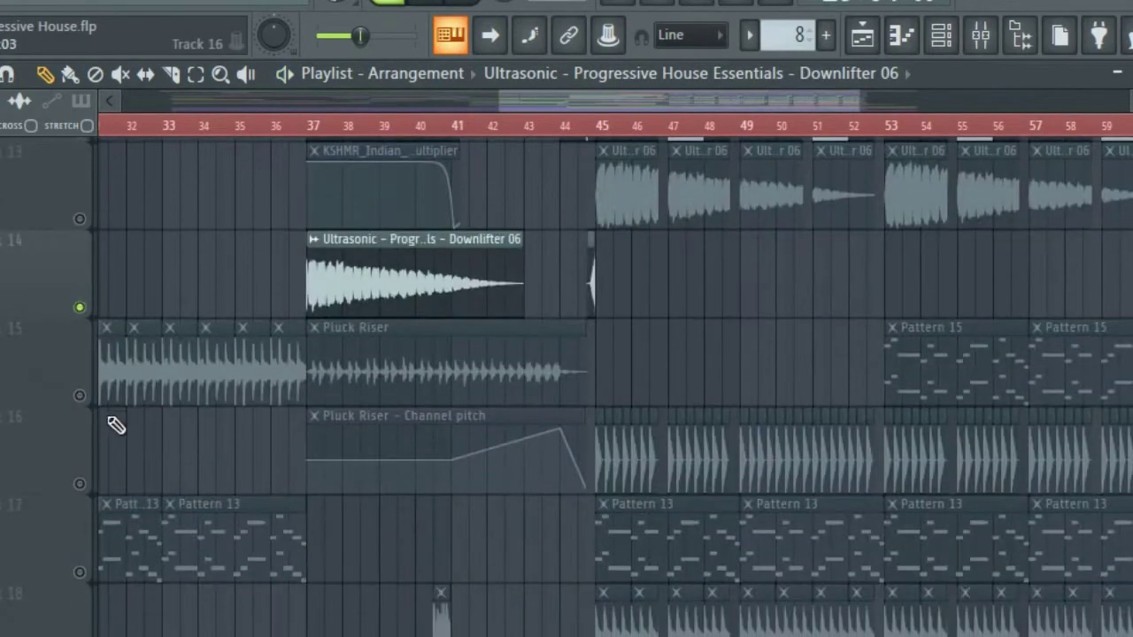
pyautogui.click(79, 395)
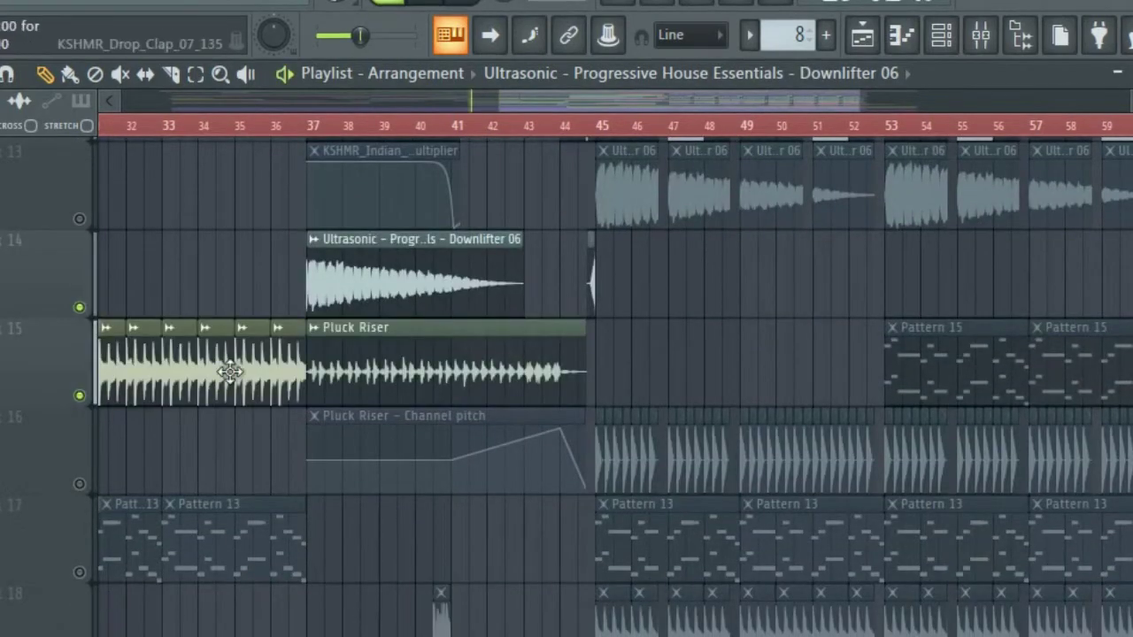
# - Unmute Tracks 19, 20, 24, 25 and 26 to add the sweep, crash transition and noise riser clips to the build-up
pyautogui.scroll(-3, 229, 372)
pyautogui.click(78, 573)
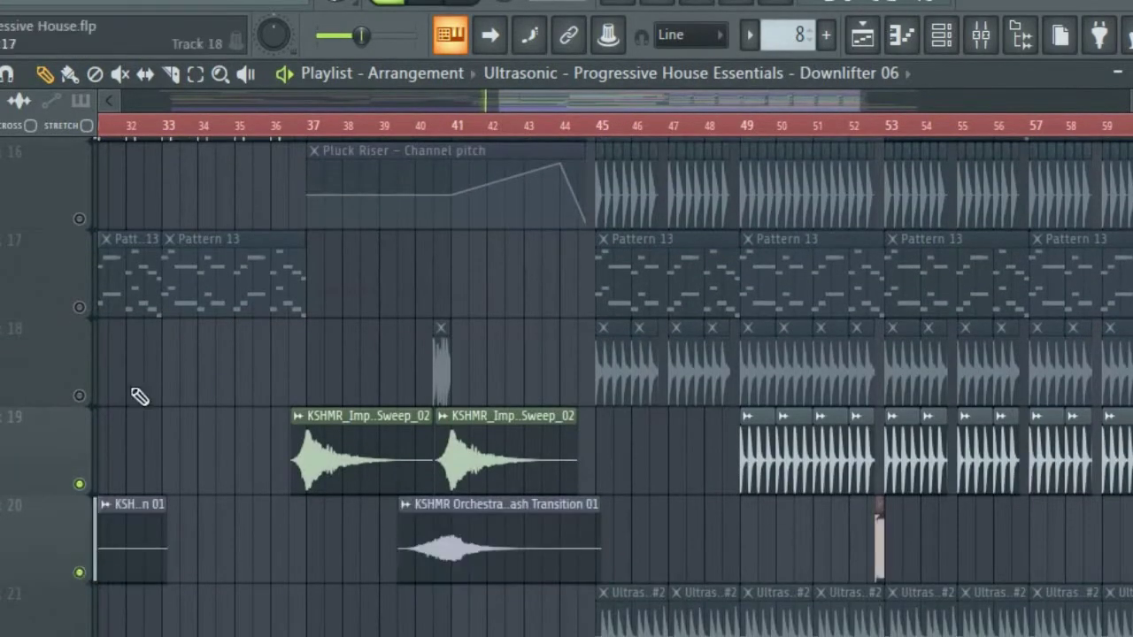
pyautogui.scroll(-5, 139, 397)
pyautogui.click(79, 484)
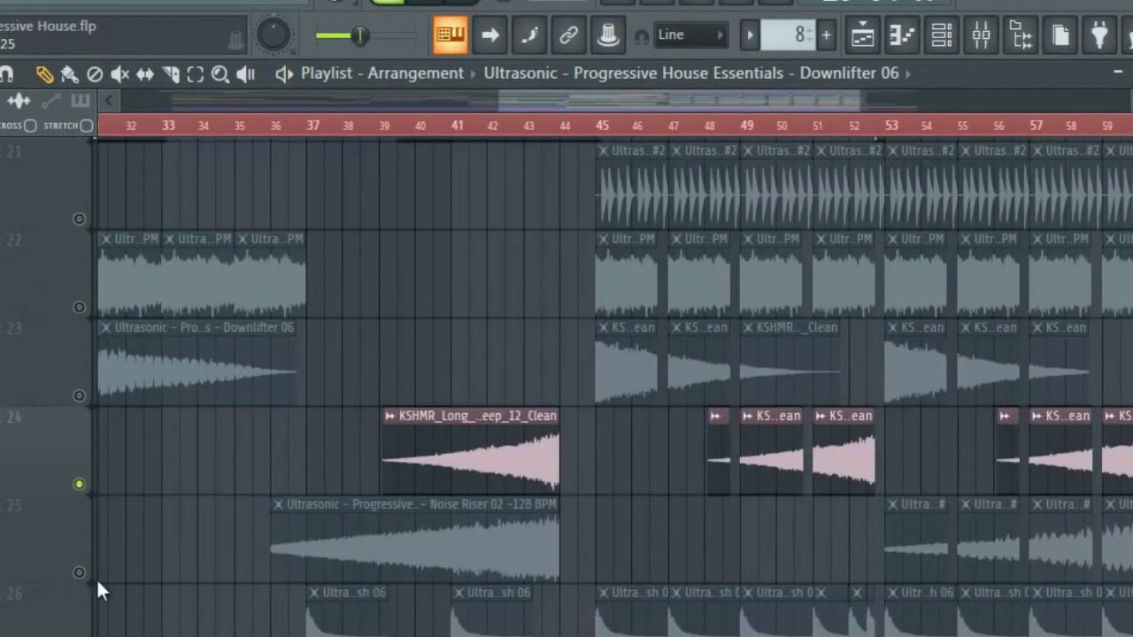
pyautogui.click(79, 573)
pyautogui.click(79, 636)
# - Play the build-up from just before bar 36 and examine the filter and Kickstart automation and Track 15's Pluck Riser
pyautogui.scroll(-4, 152, 505)
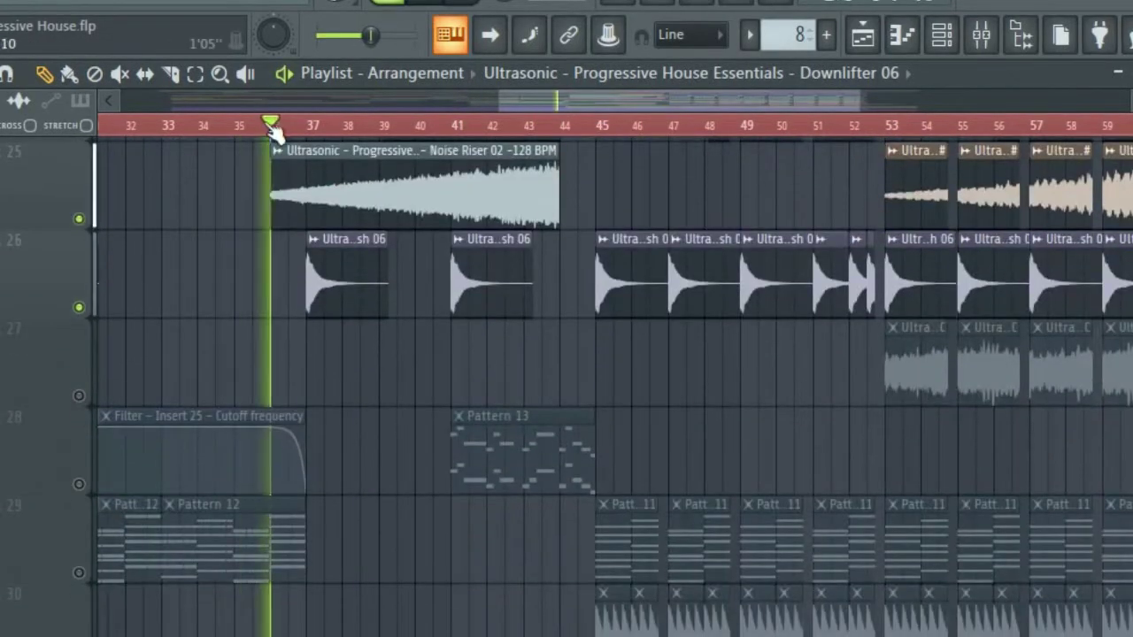
pyautogui.scroll(-5, 308, 384)
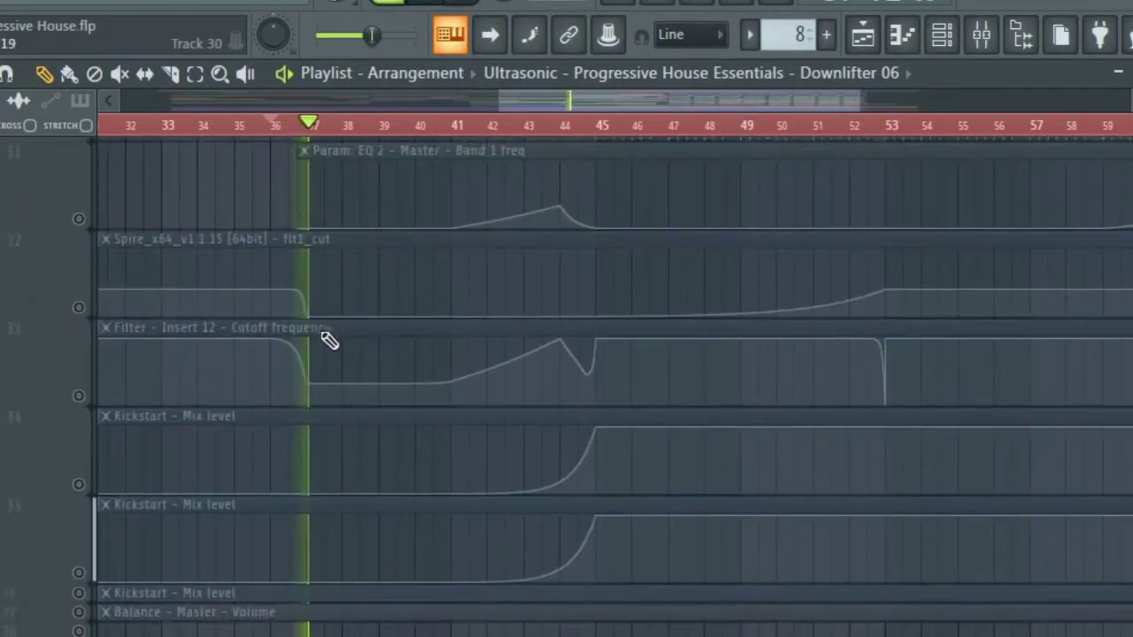
pyautogui.scroll(2, 326, 339)
pyautogui.scroll(10, 338, 344)
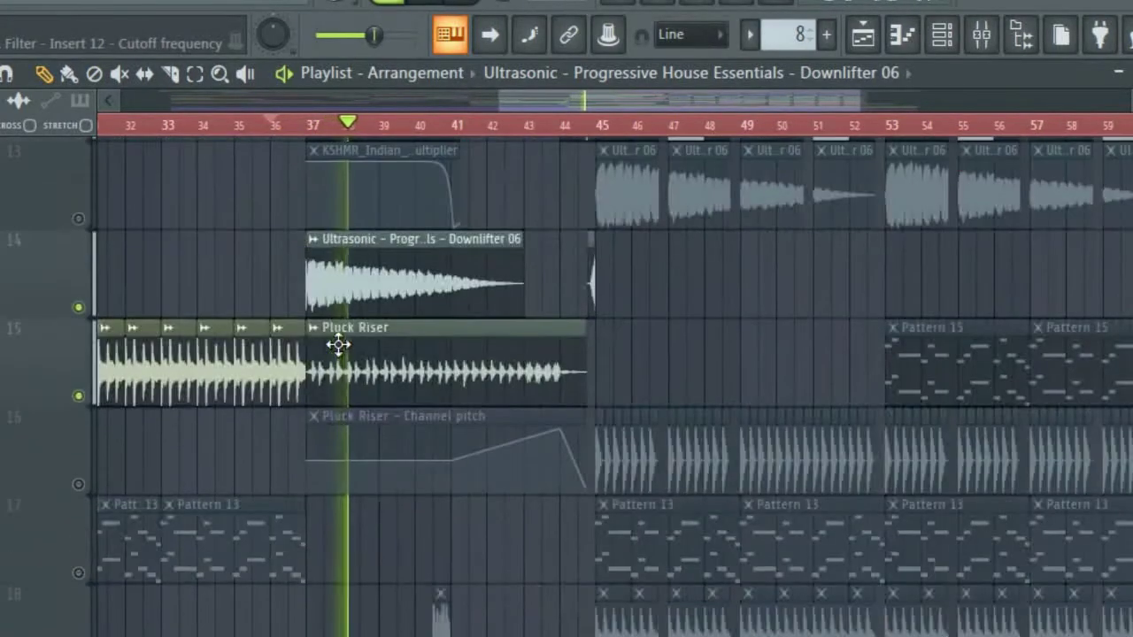
pyautogui.keyDown('ctrl'); pyautogui.scroll(3, 337, 356); pyautogui.keyUp('ctrl')
pyautogui.keyDown('ctrl'); pyautogui.scroll(2, 374, 372); pyautogui.keyUp('ctrl')
pyautogui.keyDown('ctrl'); pyautogui.scroll(-3, 359, 346); pyautogui.keyUp('ctrl')
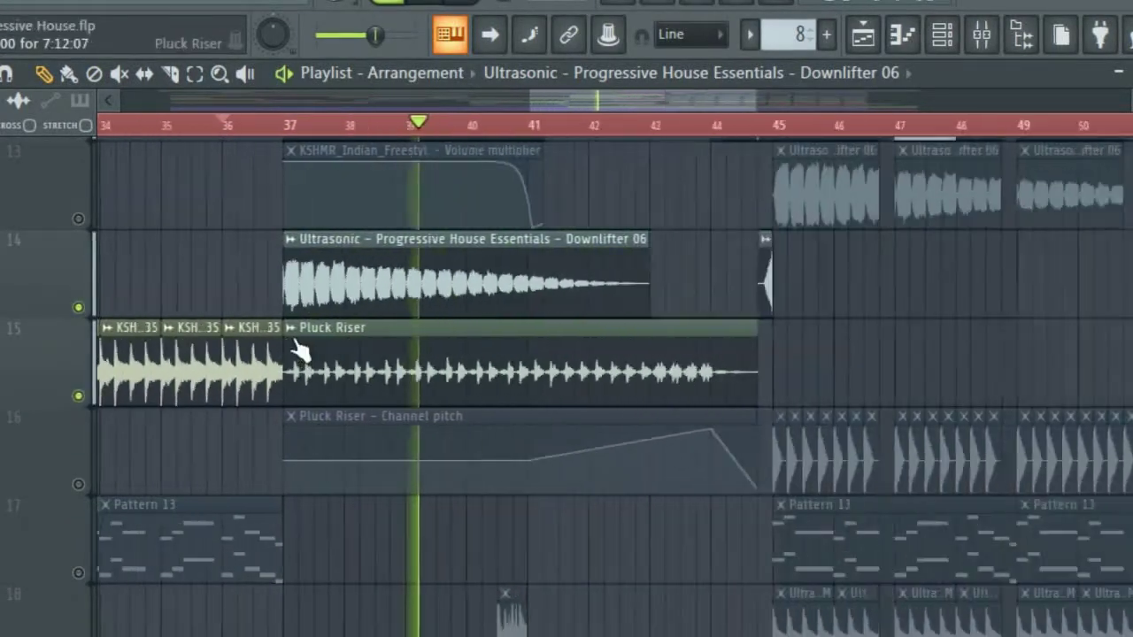
# - Examine the Build-up Drums 06 clips, vocal and volume multiplier automation on Tracks 11 to 13 around bar 41
pyautogui.scroll(2, 327, 329)
pyautogui.keyDown('ctrl'); pyautogui.scroll(3, 614, 337); pyautogui.keyUp('ctrl')
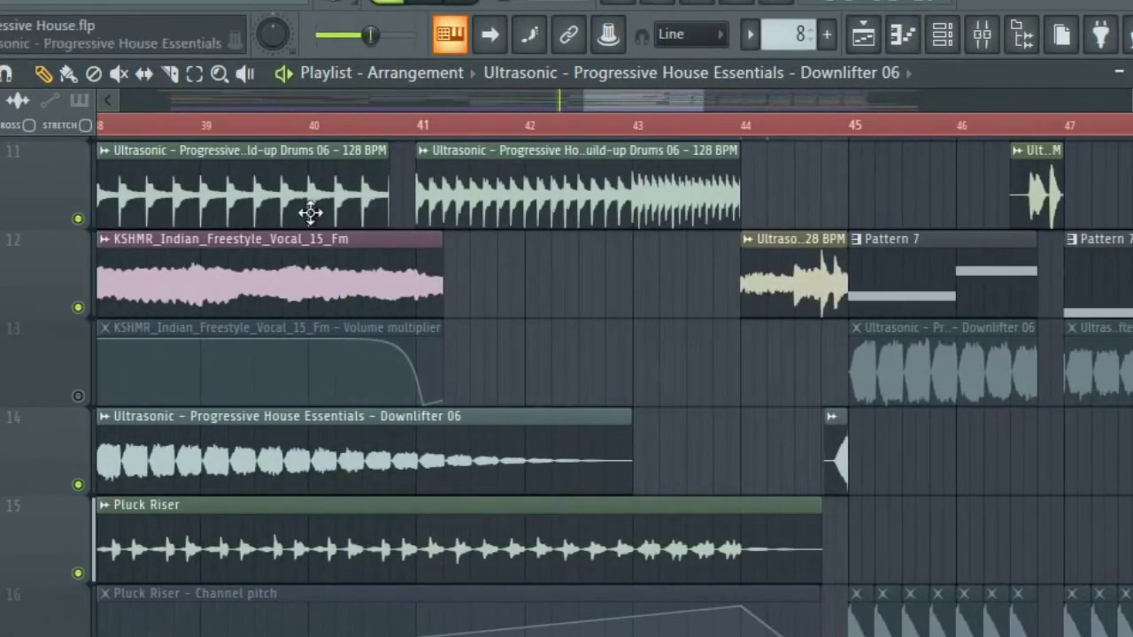
pyautogui.keyDown('ctrl'); pyautogui.scroll(2, 442, 384); pyautogui.keyUp('ctrl')
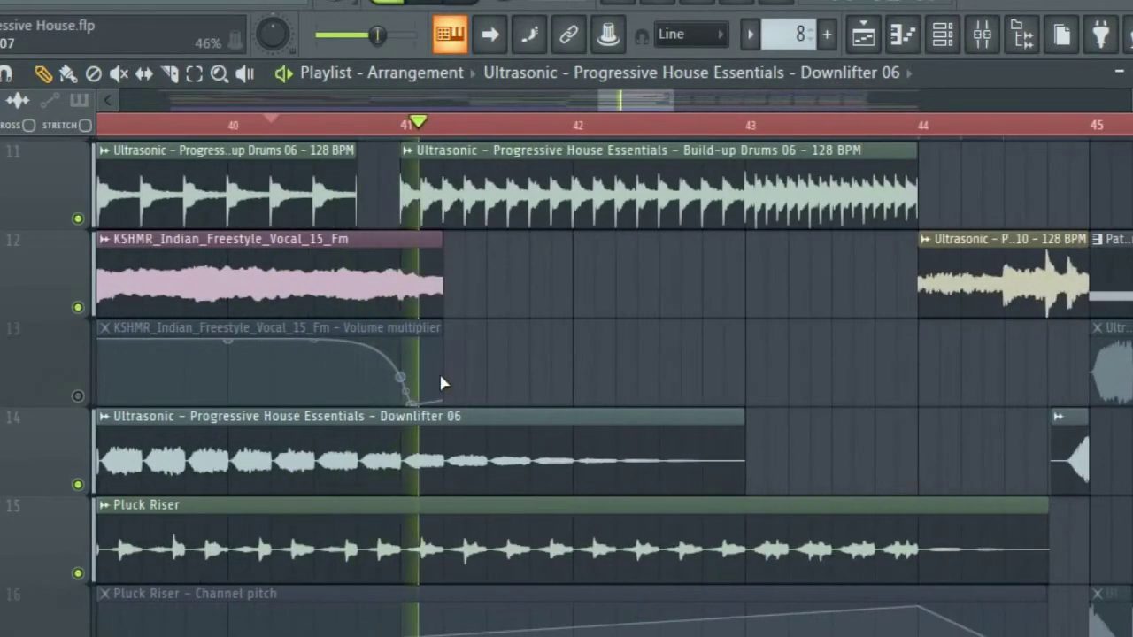
pyautogui.keyDown('ctrl'); pyautogui.scroll(-1, 333, 380); pyautogui.keyUp('ctrl')
pyautogui.keyDown('ctrl'); pyautogui.scroll(-3, 331, 381); pyautogui.keyUp('ctrl')
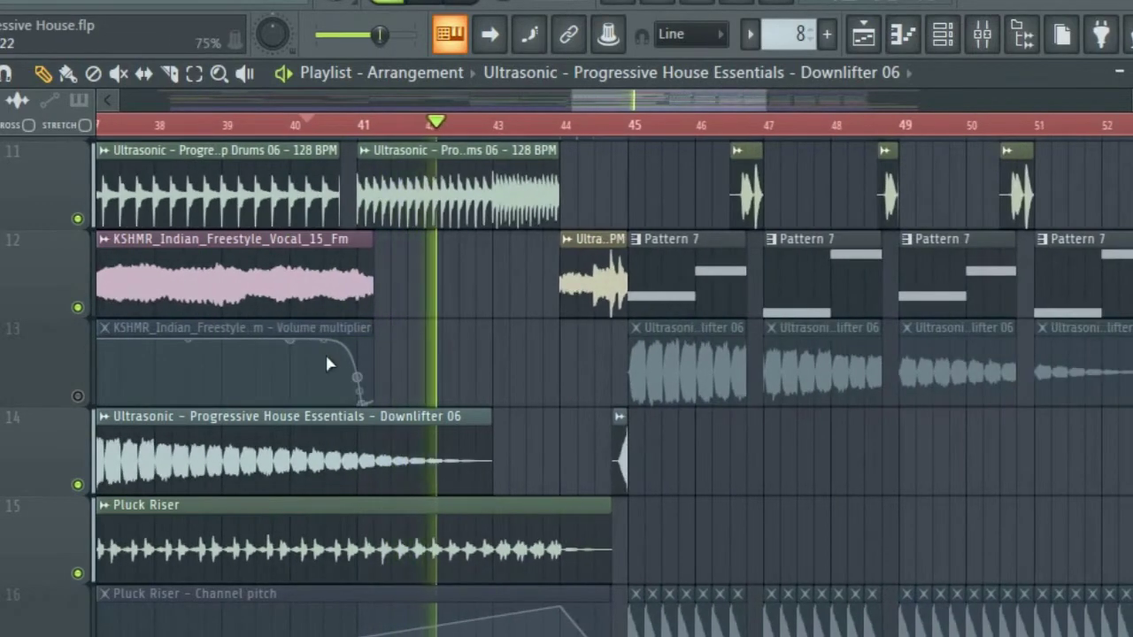
# - Unmute Track 16's Pluck Riser channel pitch automation and play the build-up from bar 41 through the fill before bar 45
pyautogui.click(436, 124)
pyautogui.press('space')
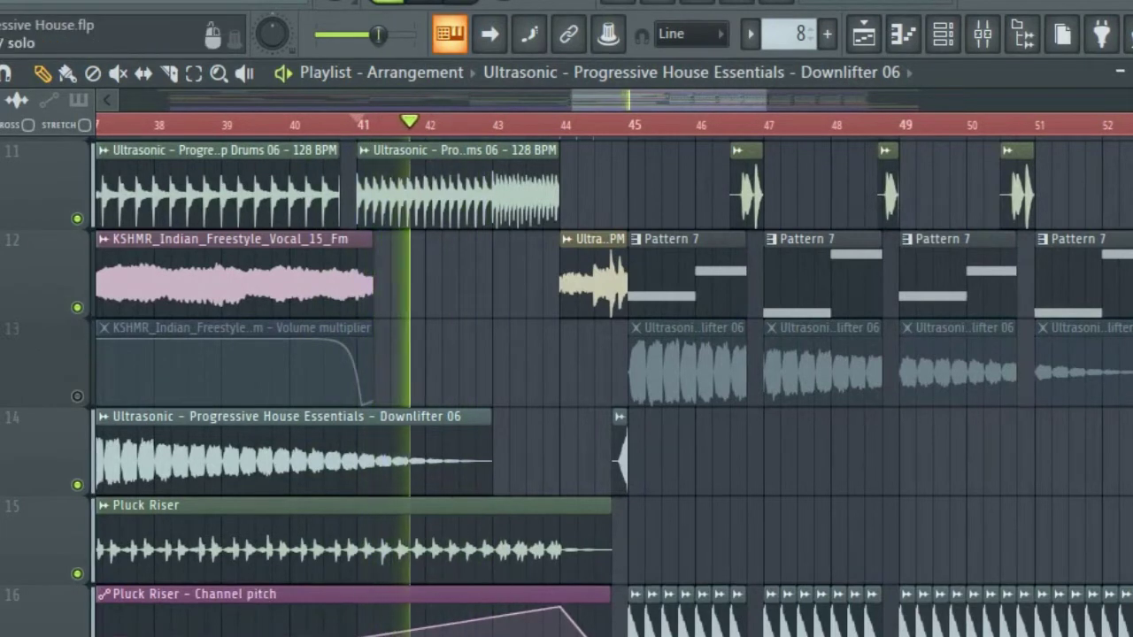
pyautogui.click(77, 632)
pyautogui.click(77, 633)
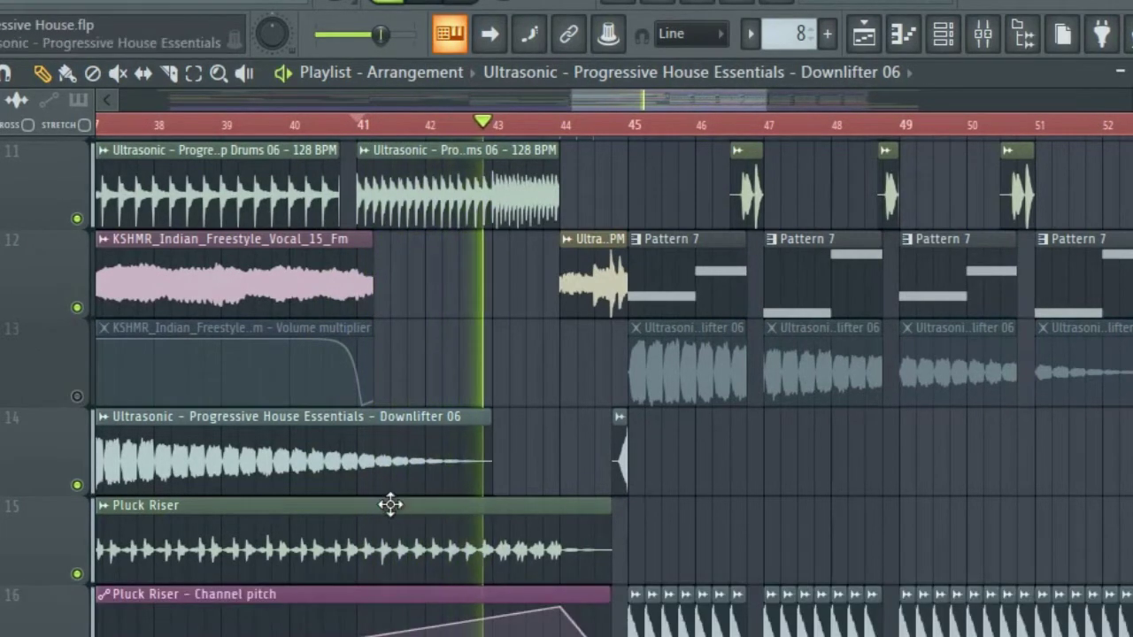
pyautogui.scroll(5, 655, 395)
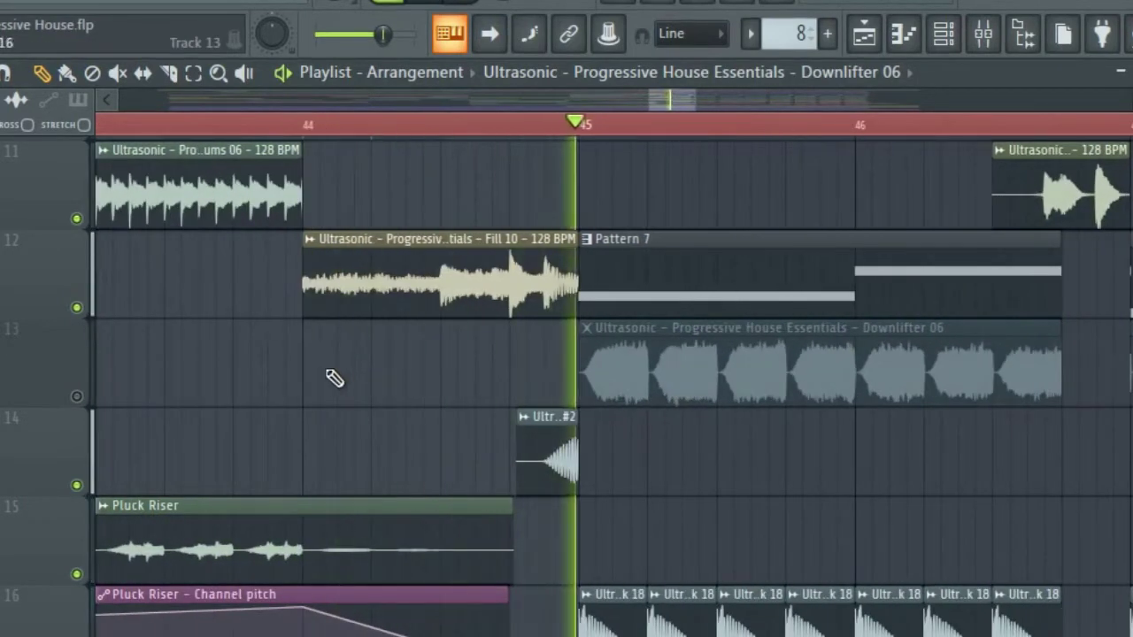
# - Solo Track 10, play from bar 44, and unmute Track 12's Fill 10 clip and Track 9's reverse kick
pyautogui.scroll(3, 326, 376)
pyautogui.rightClick(76, 396)
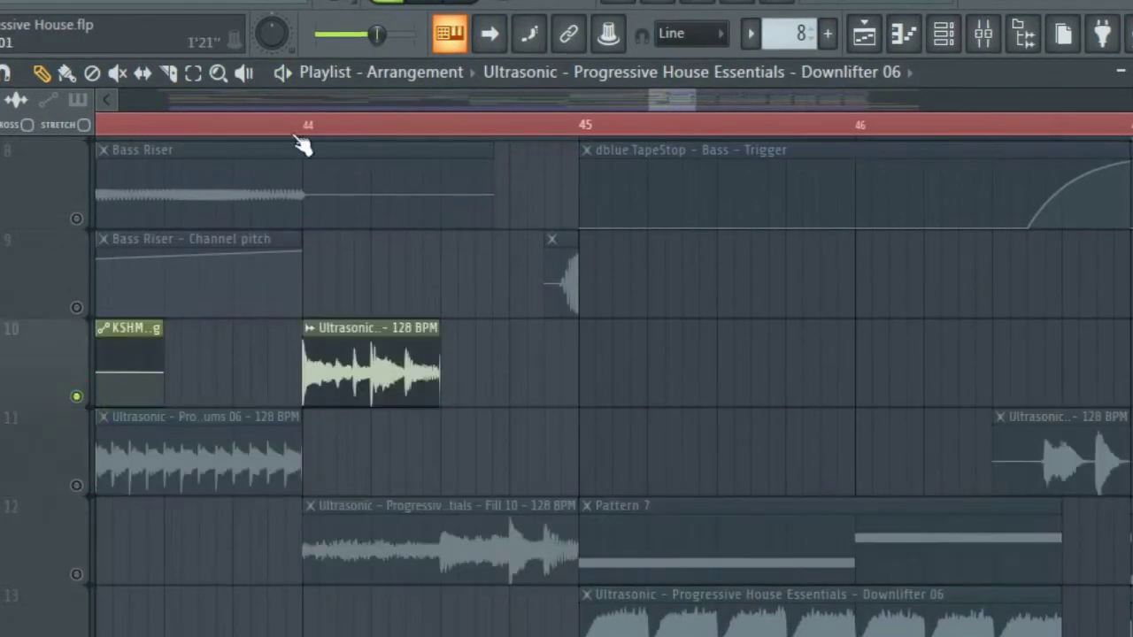
pyautogui.click(77, 573)
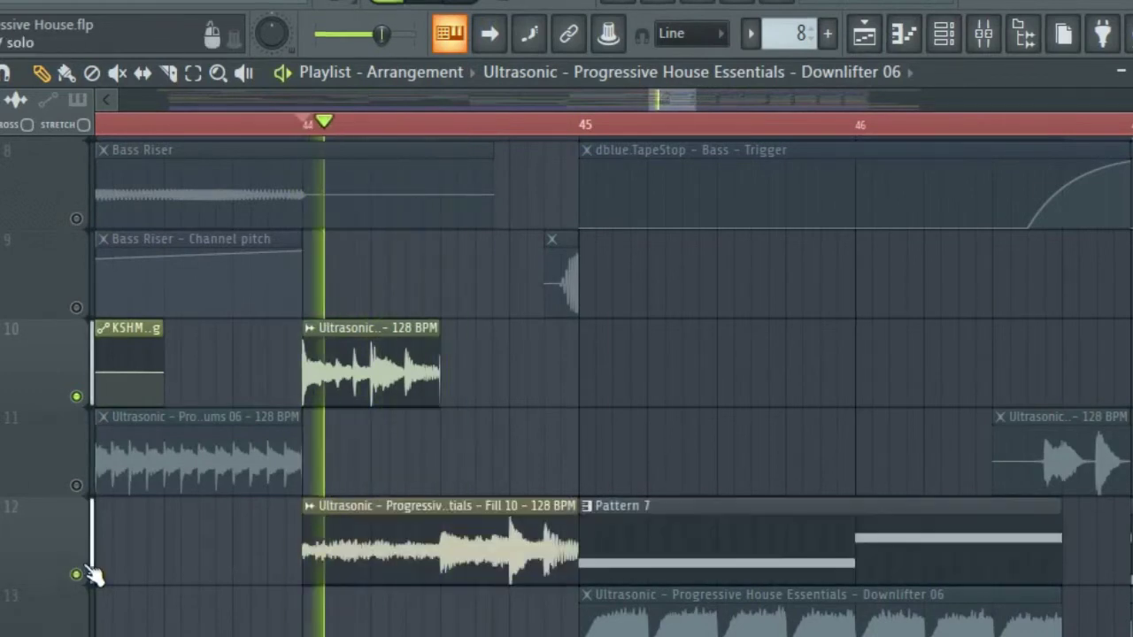
pyautogui.press('space')
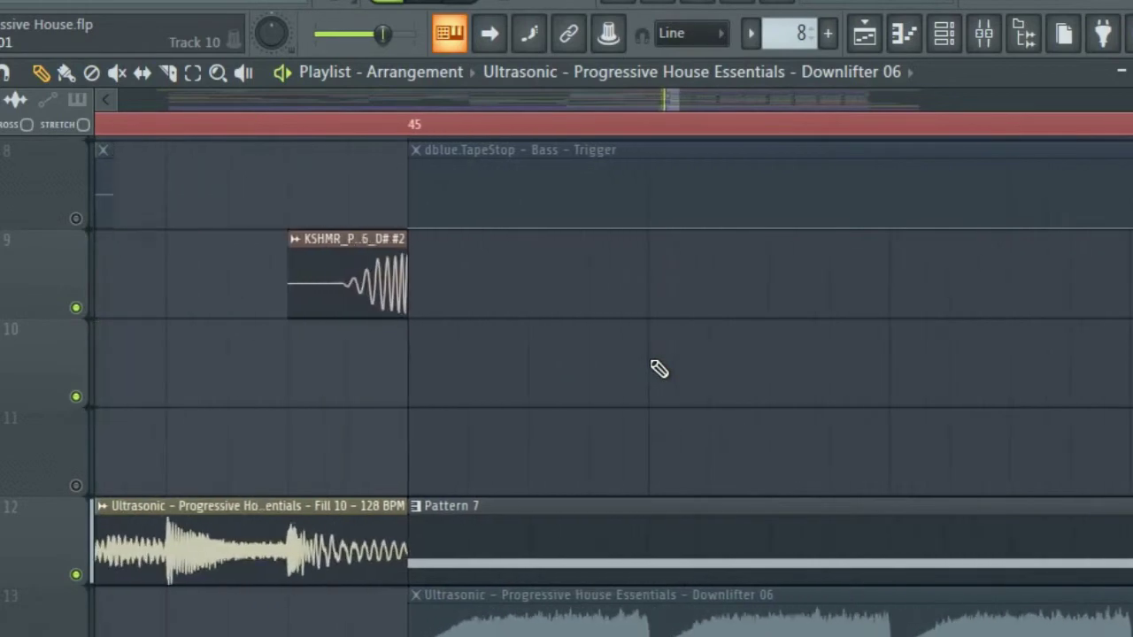
# - Unmute the kick clips on Tracks 4, 14 and 16 around bar 45 and play the lead-in to the drop
pyautogui.scroll(4, 477, 324)
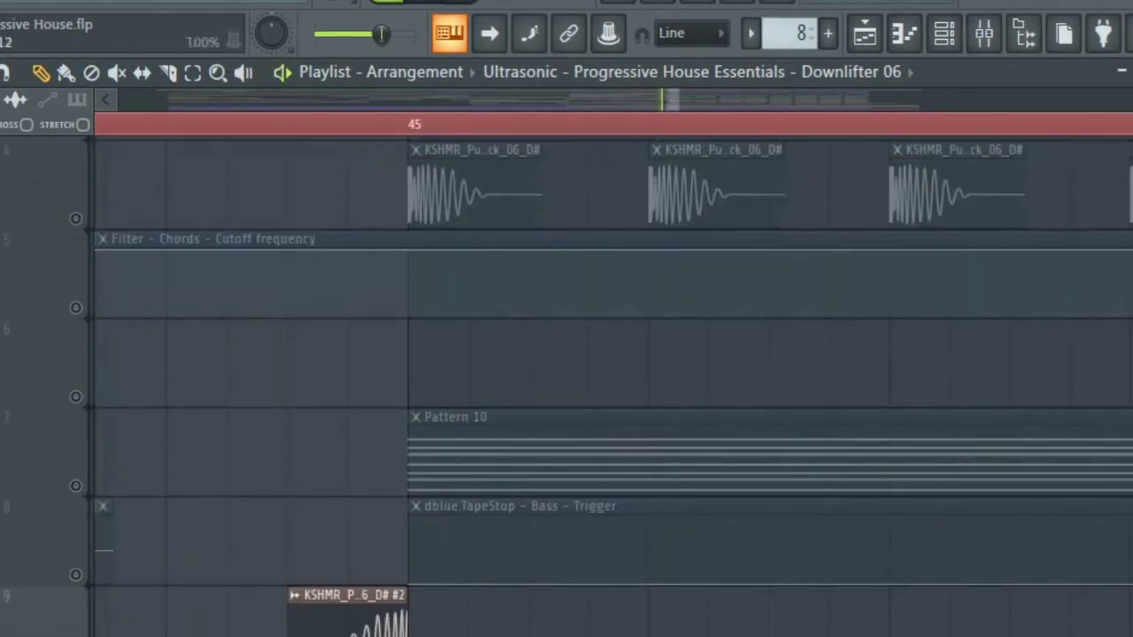
pyautogui.press('space')
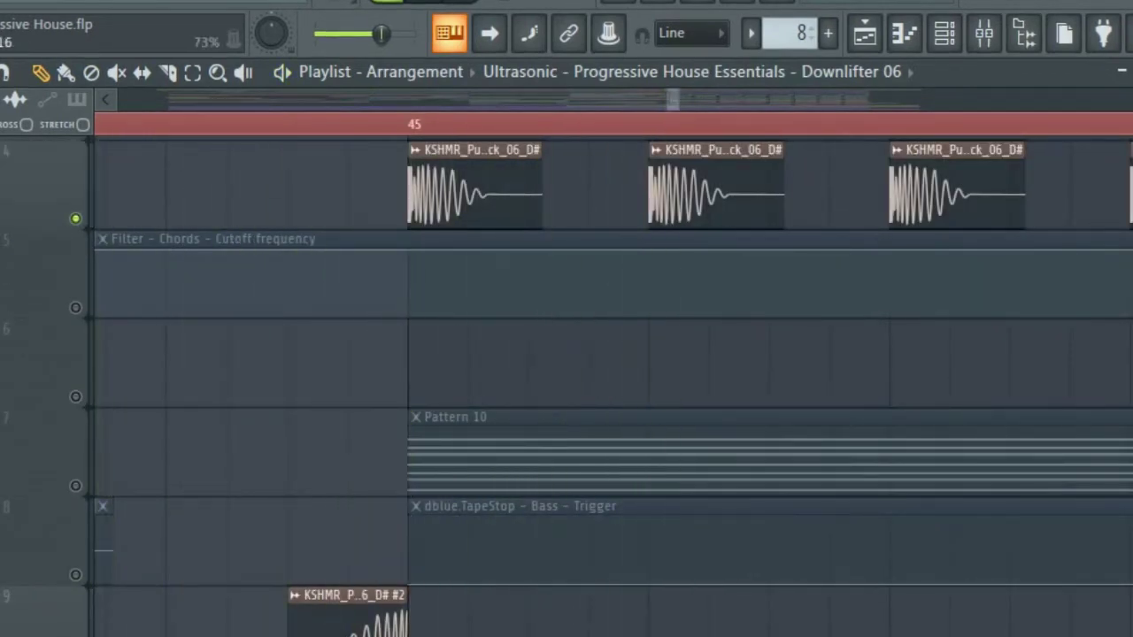
pyautogui.scroll(-5, 240, 236)
pyautogui.scroll(-5, 77, 415)
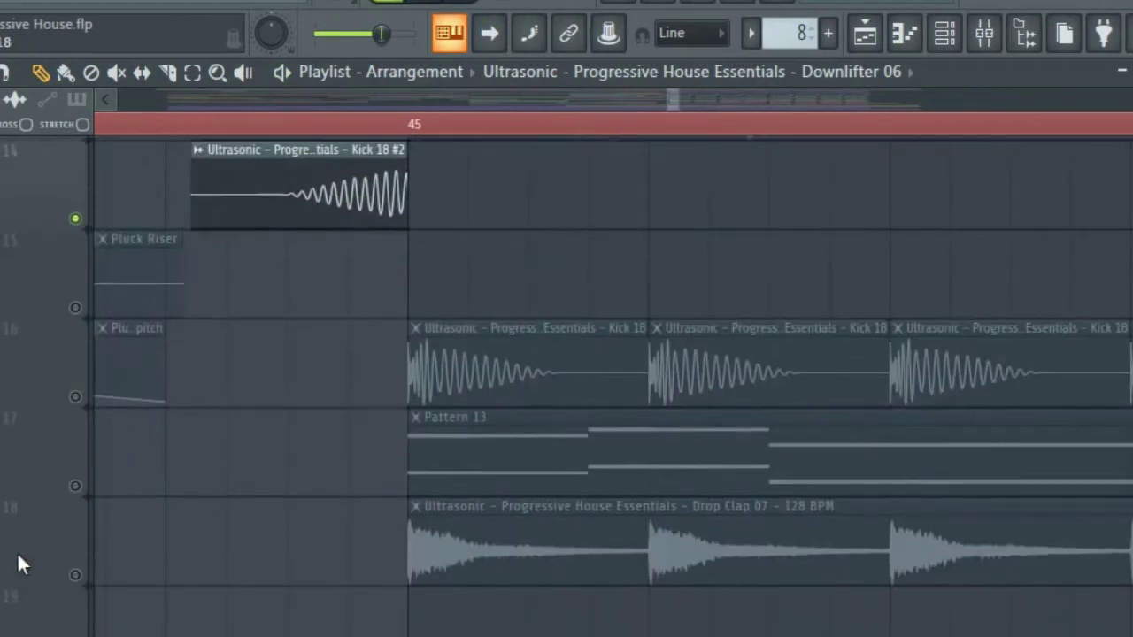
pyautogui.scroll(3, 96, 380)
pyautogui.press('space')
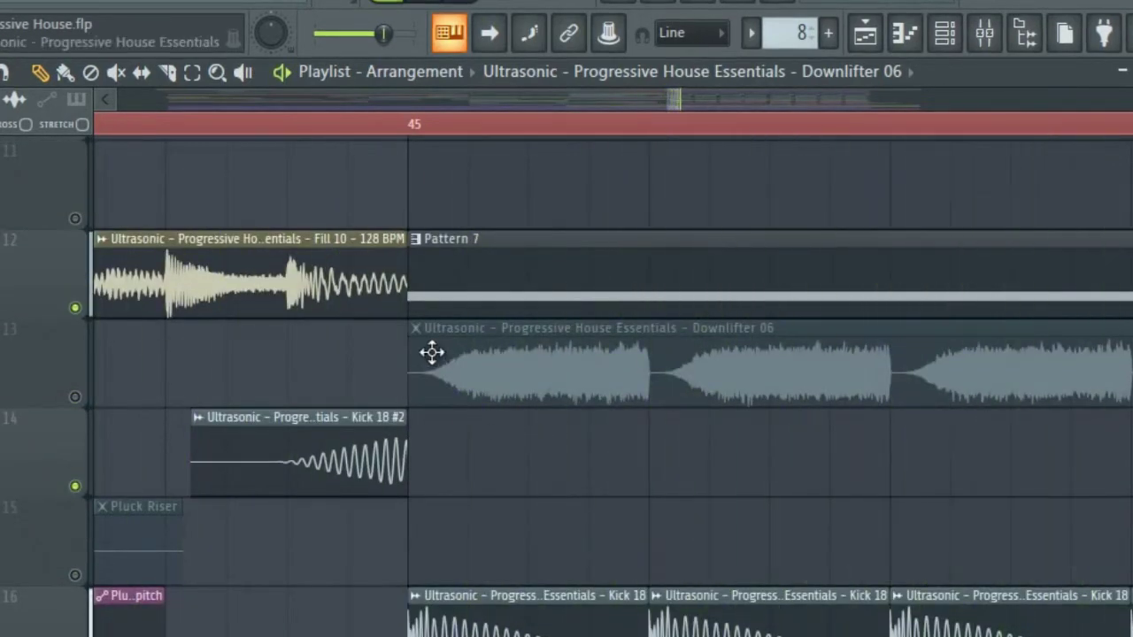
# - Mute Track 12 and return to Track 9's reverse kick clip just before bar 45
pyautogui.click(76, 309)
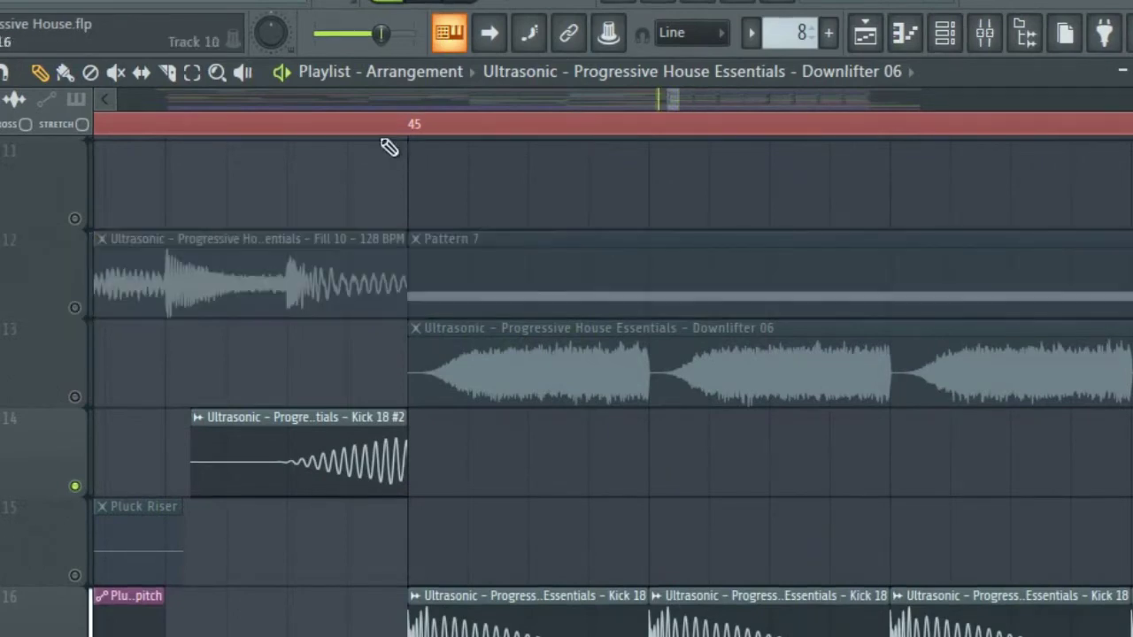
pyautogui.scroll(3, 324, 271)
pyautogui.press('space')
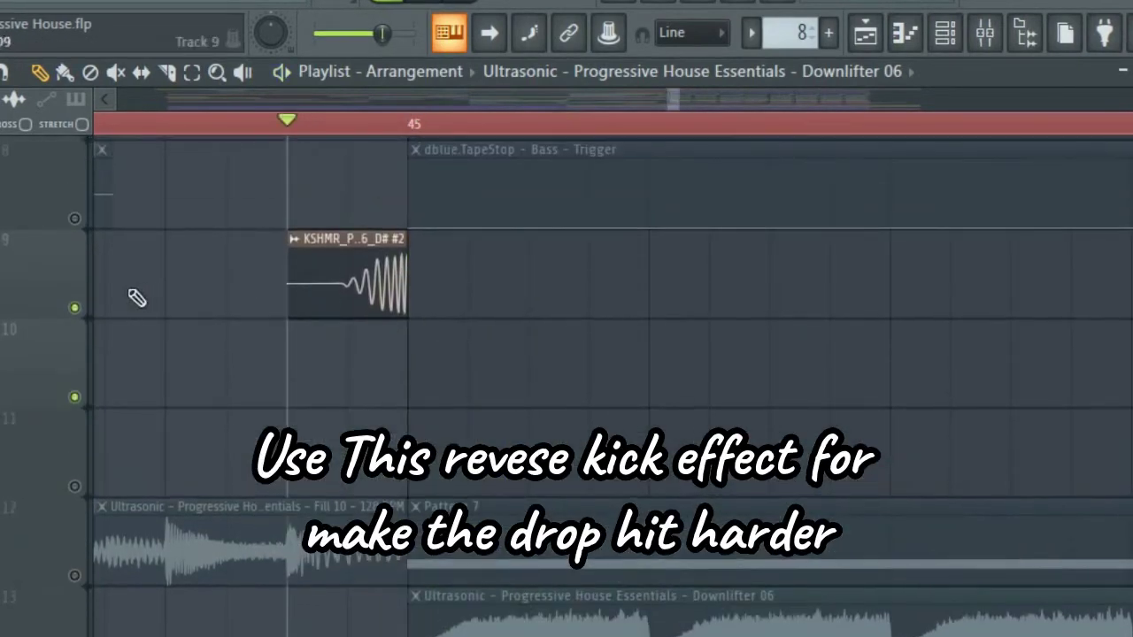
# - Compare playback into the drop at bar 45 with Track 9's reverse kick muted and unmuted
pyautogui.click(78, 309)
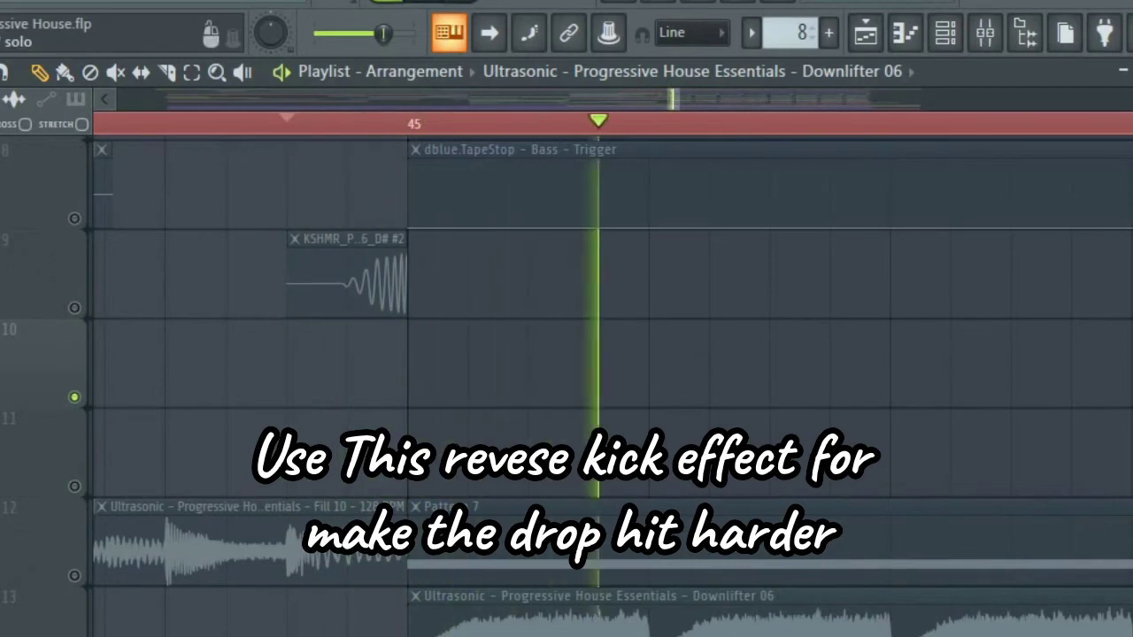
pyautogui.press('space')
pyautogui.click(76, 307)
pyautogui.press('space')
pyautogui.press('space')
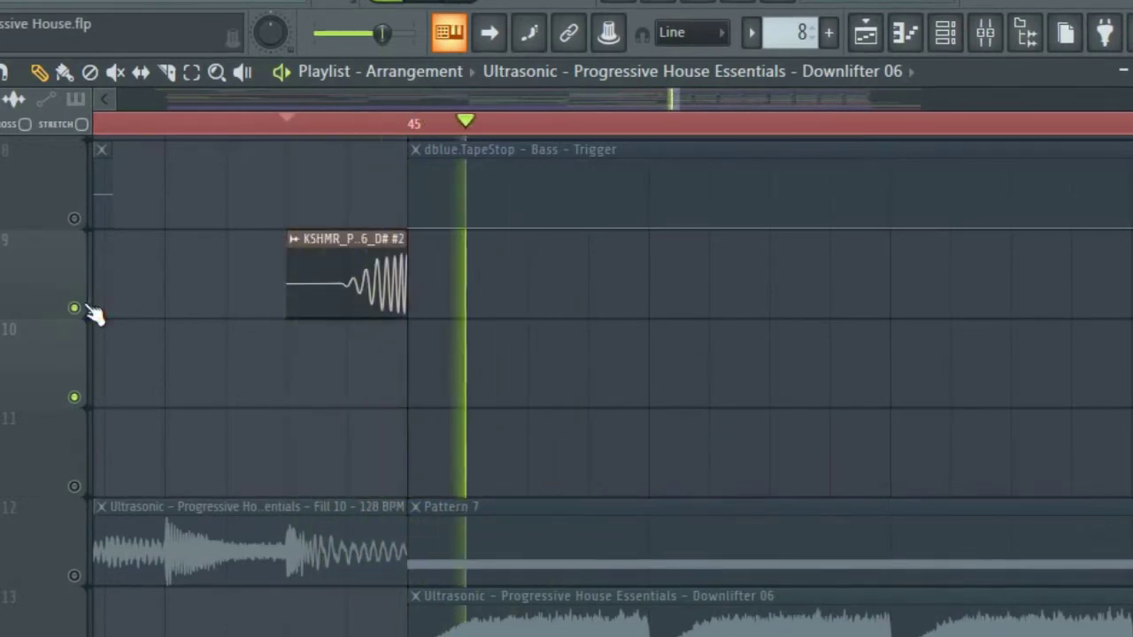
# - Play Track 4's KSHMR kick clips from just before bar 45, and stop playback
pyautogui.scroll(-3, 291, 221)
pyautogui.press('space')
pyautogui.scroll(10, 292, 220)
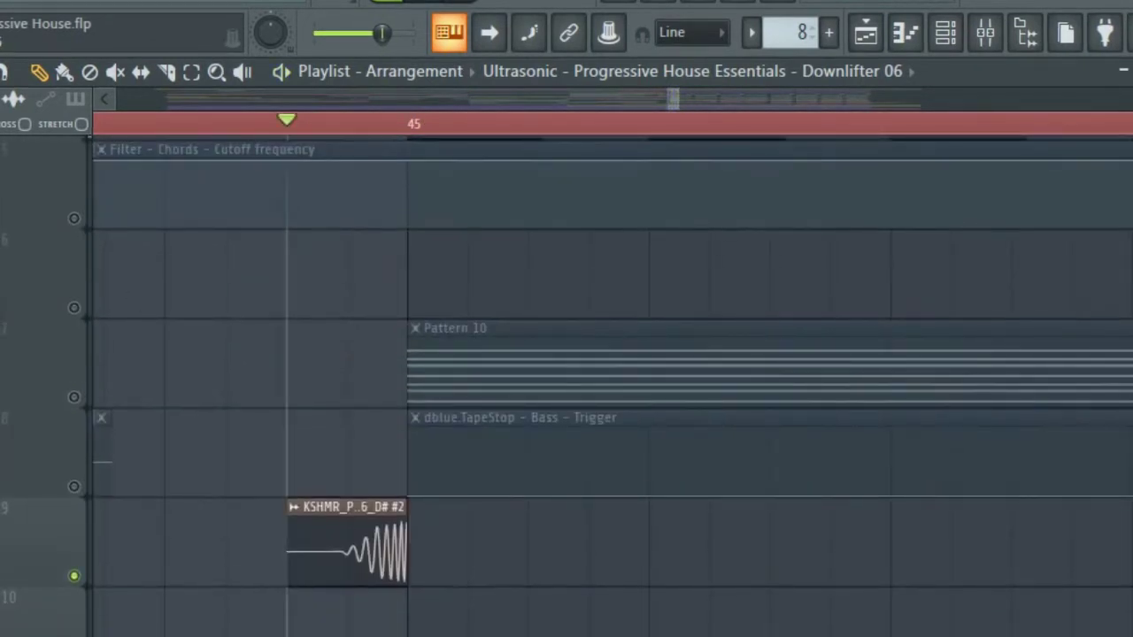
pyautogui.scroll(-1, 116, 374)
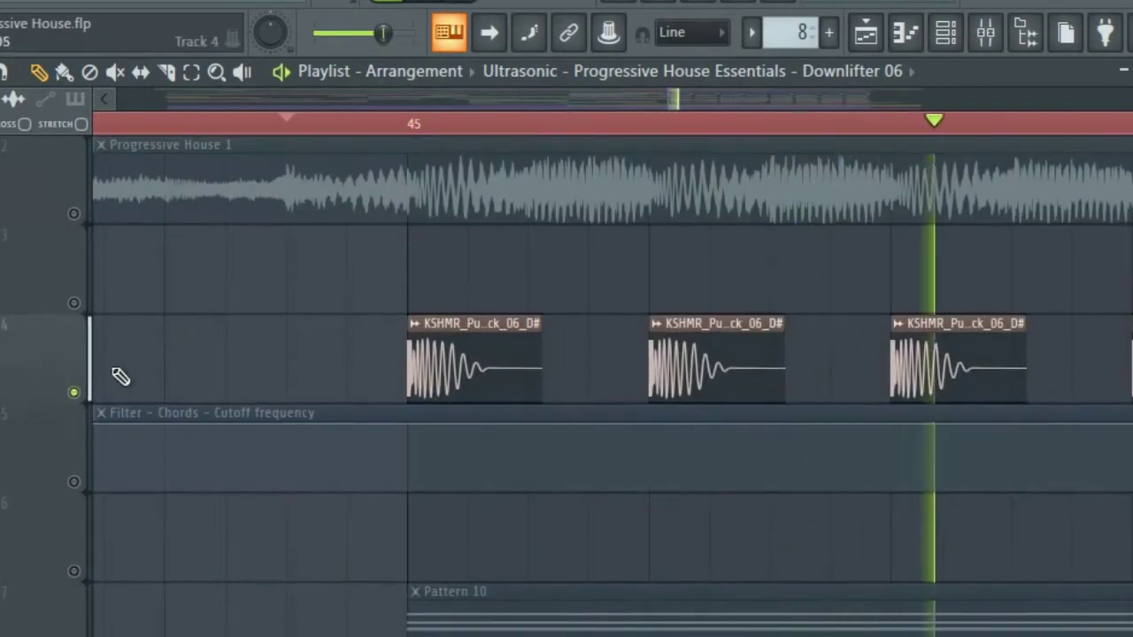
pyautogui.press('space')
pyautogui.scroll(1, 132, 247)
pyautogui.keyDown('ctrl'); pyautogui.scroll(-2, 137, 249); pyautogui.keyUp('ctrl')
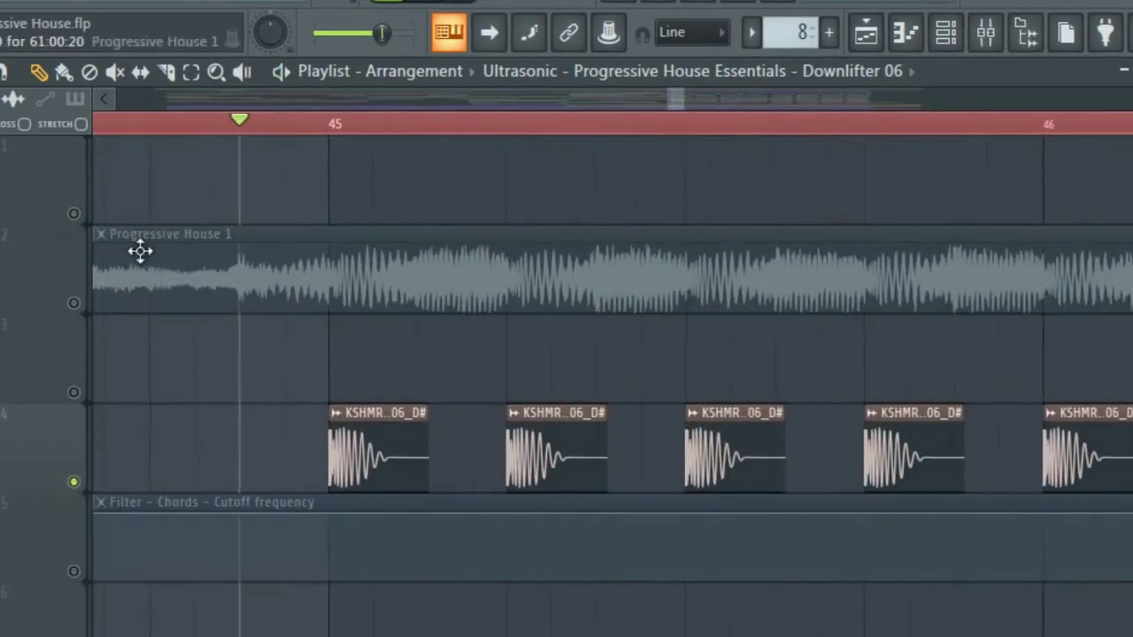
# - Unmute Track 13 and play its Downlifter 06 clips from just before bar 45
pyautogui.scroll(-9, 323, 236)
pyautogui.click(73, 482)
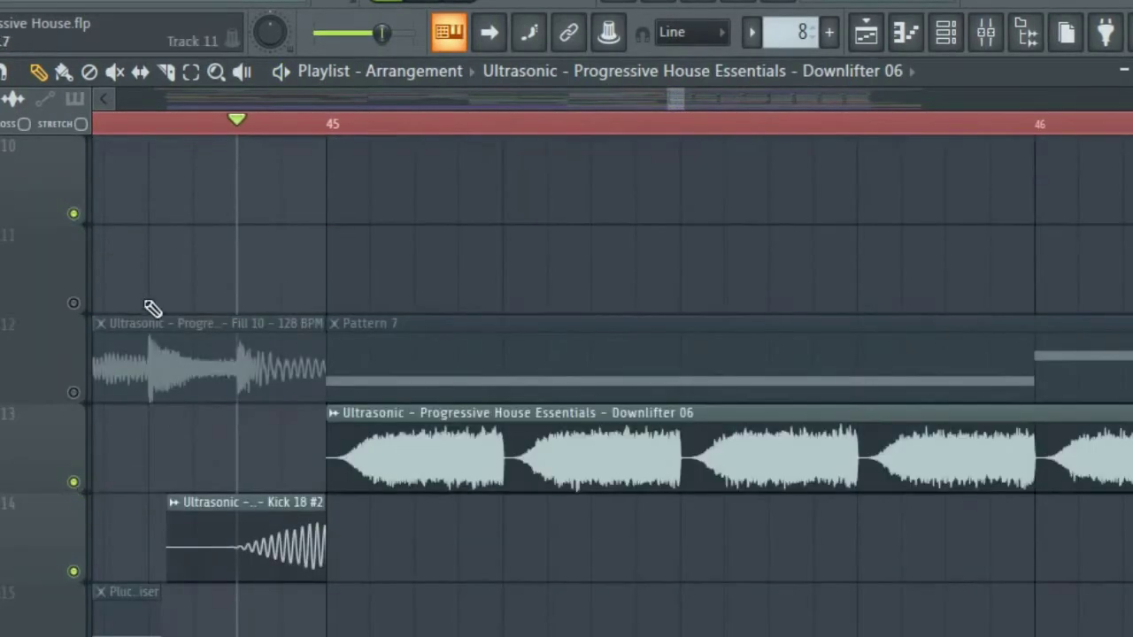
pyautogui.press('space')
pyautogui.keyDown('ctrl'); pyautogui.scroll(-2, 154, 239); pyautogui.keyUp('ctrl')
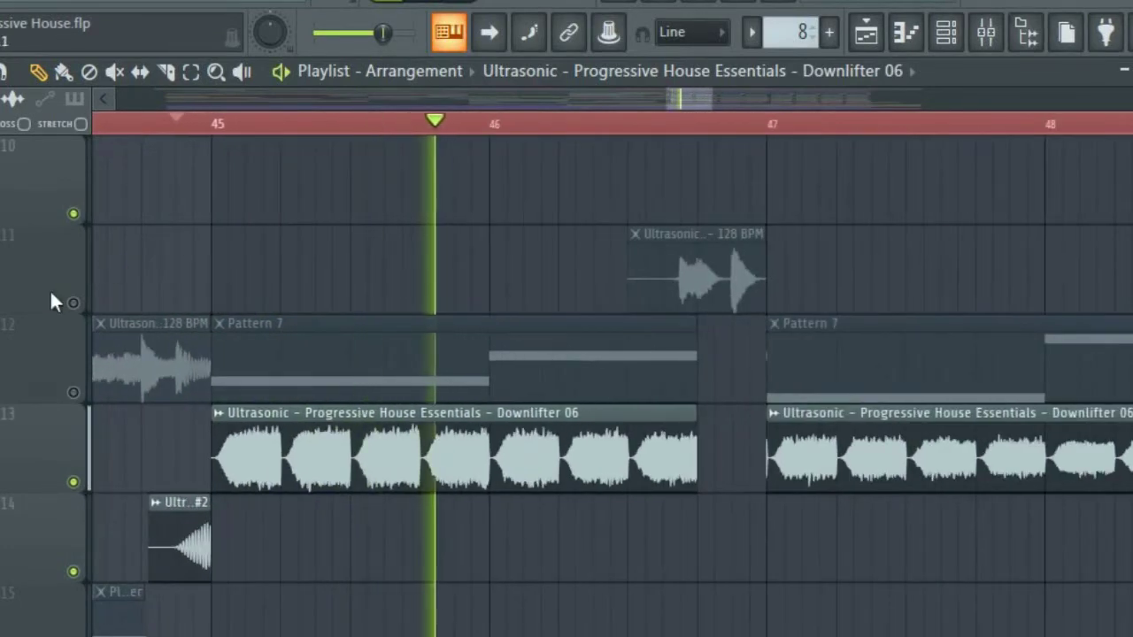
# - Unmute Track 11 and examine its fill clips alongside those on Tracks 9 and 10 from bar 46 to 49 during playback
pyautogui.click(74, 302)
pyautogui.keyDown('ctrl'); pyautogui.scroll(-2, 82, 278); pyautogui.keyUp('ctrl')
pyautogui.scroll(3, 339, 281)
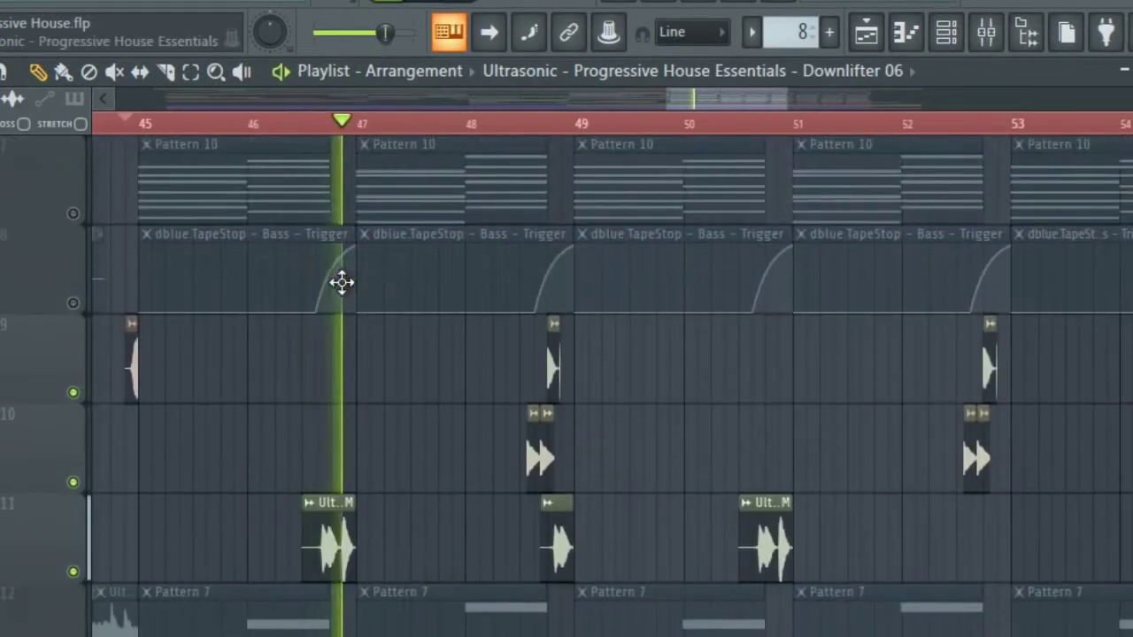
pyautogui.keyDown('ctrl'); pyautogui.scroll(2, 387, 245); pyautogui.keyUp('ctrl')
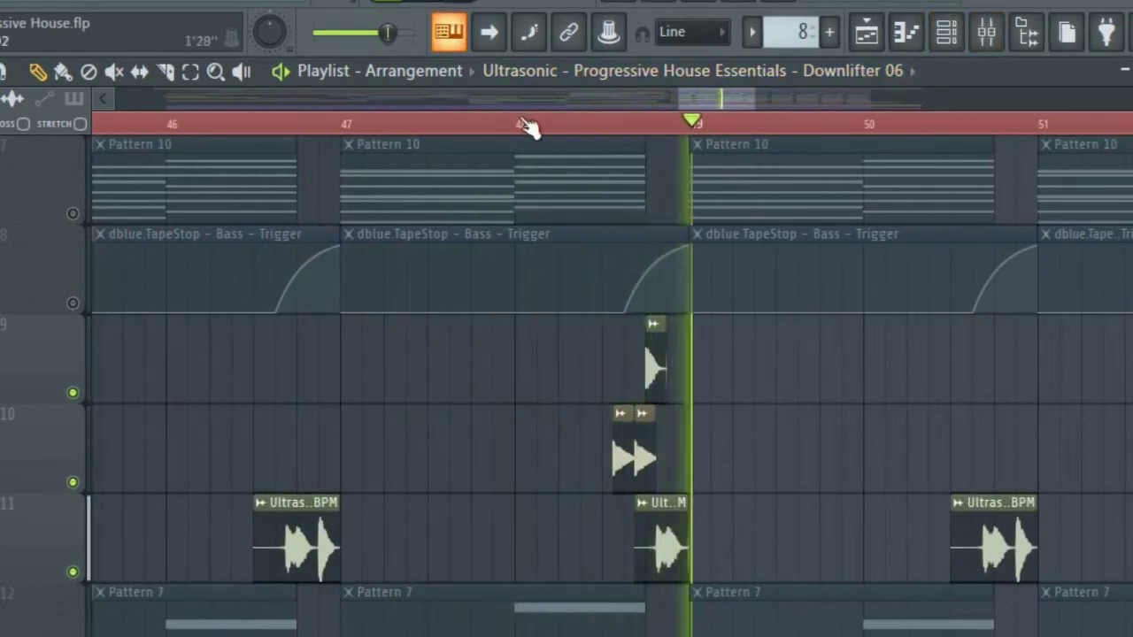
# - Play the drop from just before bar 45 while unmuting the Ultrasonic loops on Tracks 18, 21 and 22 one by one
pyautogui.scroll(3, 322, 209)
pyautogui.scroll(1, 336, 210)
pyautogui.keyDown('ctrl'); pyautogui.scroll(-2, 372, 210); pyautogui.keyUp('ctrl')
pyautogui.scroll(-5, 403, 208)
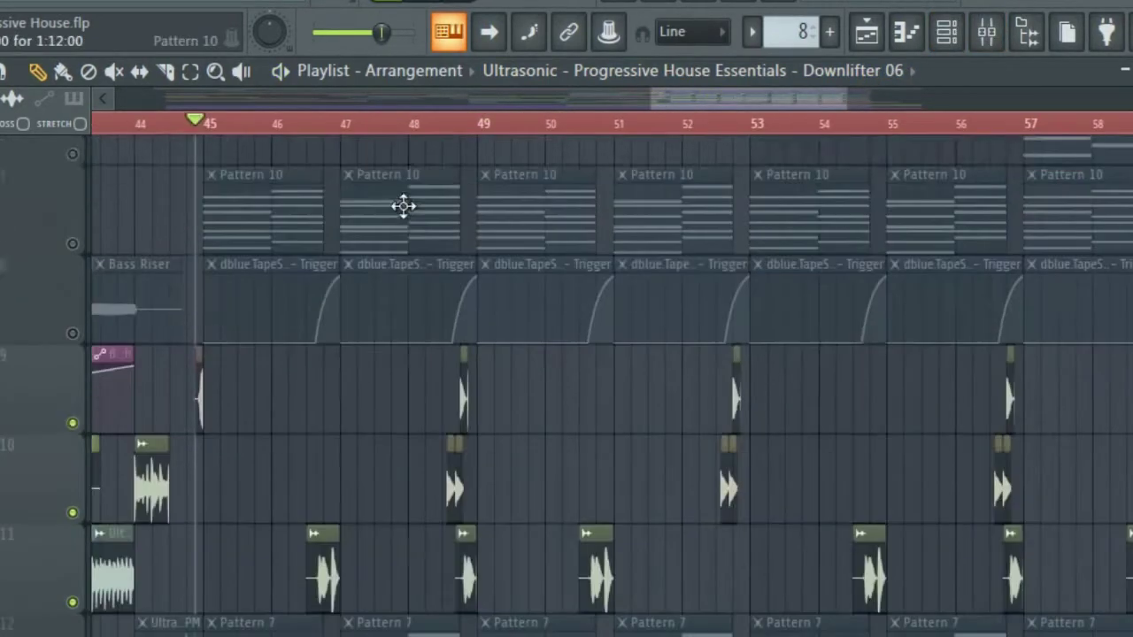
pyautogui.scroll(-10, 408, 204)
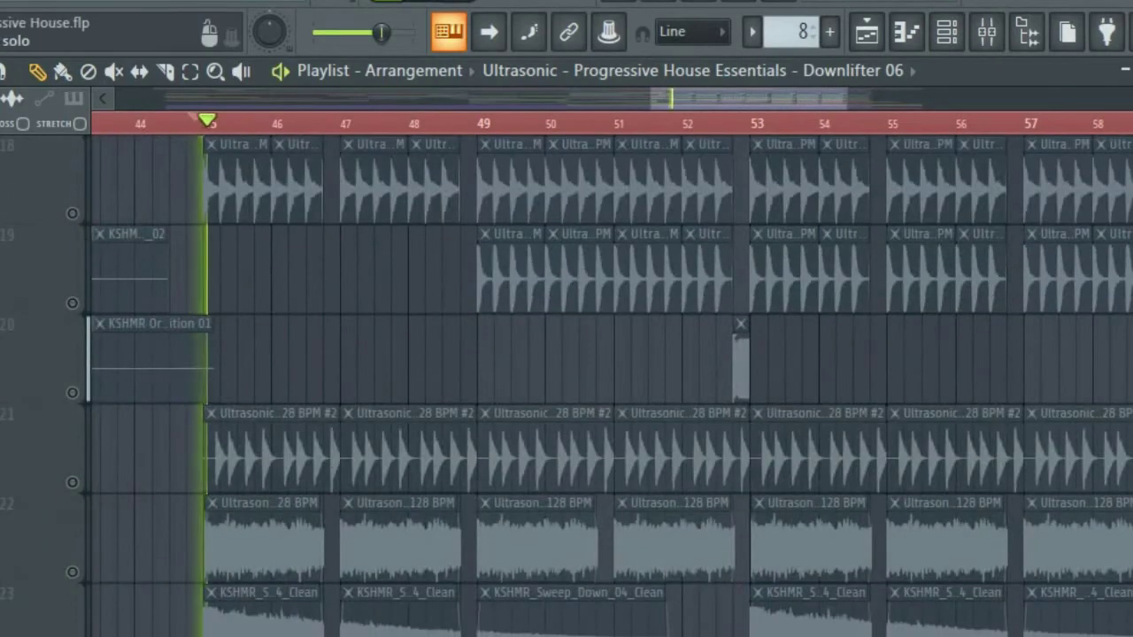
pyautogui.keyDown('ctrl'); pyautogui.scroll(1, 193, 208); pyautogui.keyUp('ctrl')
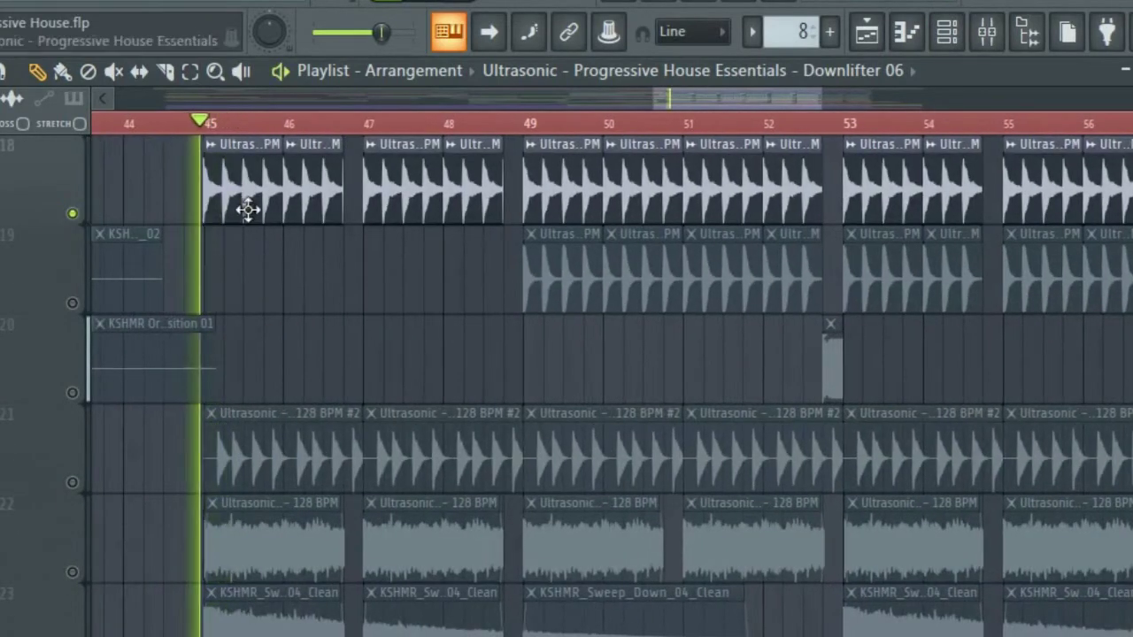
pyautogui.click(71, 482)
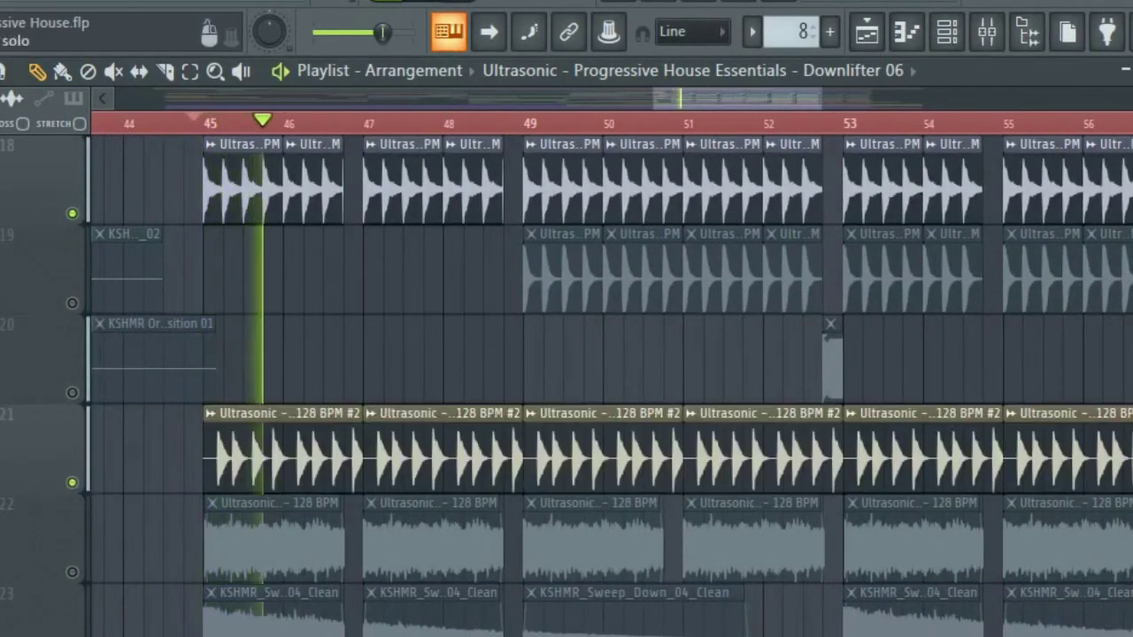
pyautogui.click(72, 571)
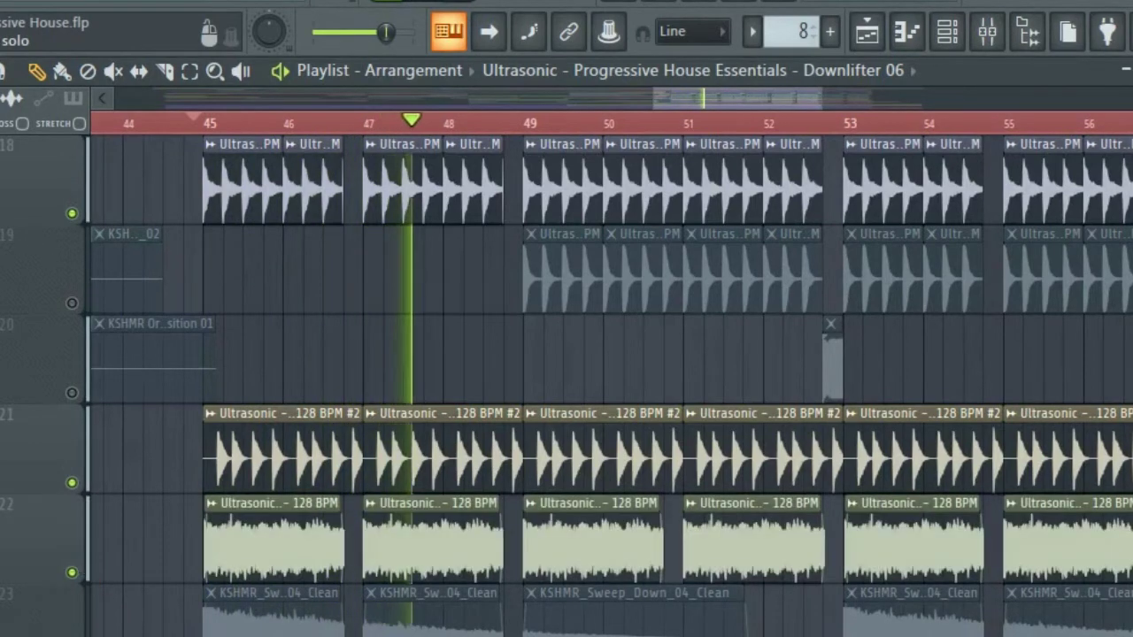
# - Unmute the KSHMR sweep-down clips on Track 23 plus Tracks 19 and 20 while replaying the drop from just before bar 45
pyautogui.click(72, 633)
pyautogui.press('space')
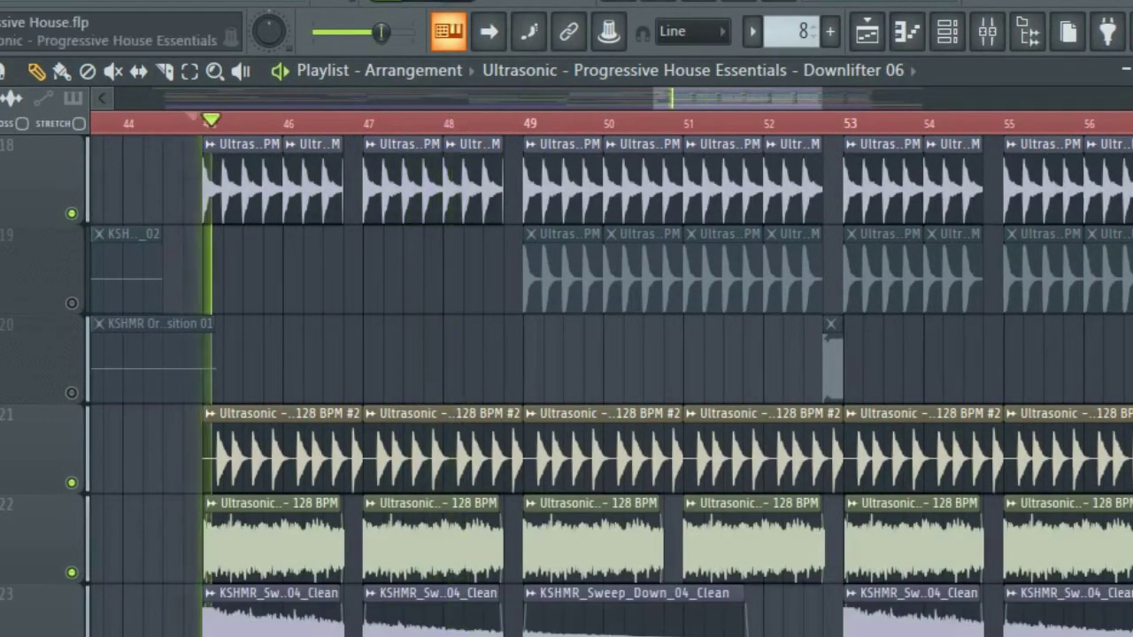
pyautogui.click(72, 303)
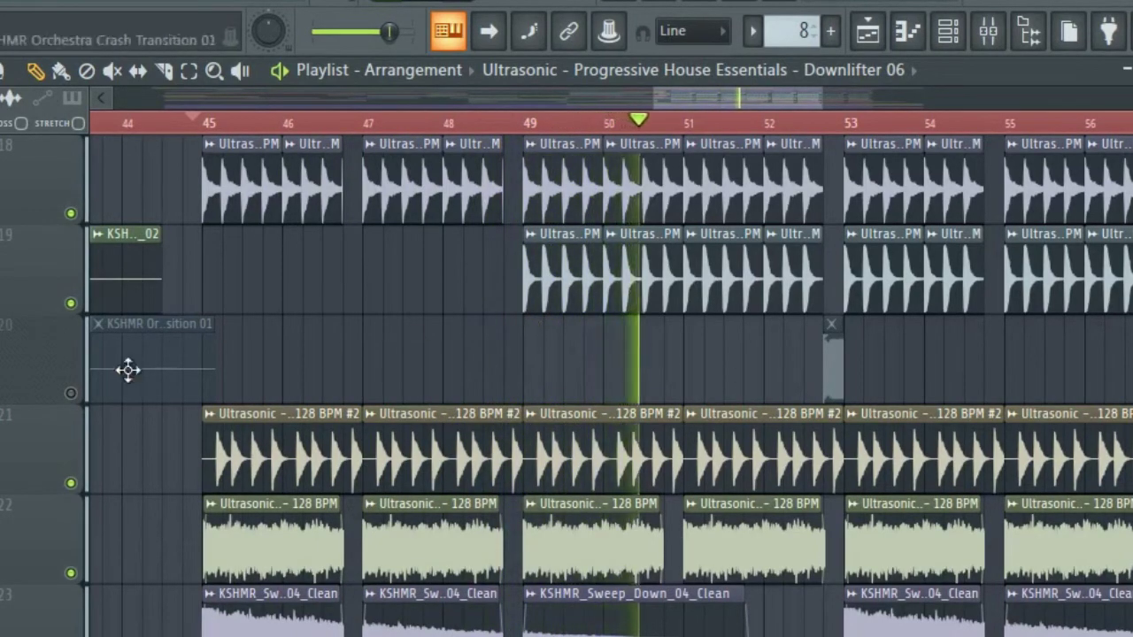
pyautogui.keyDown('ctrl'); pyautogui.scroll(-2, 179, 357); pyautogui.keyUp('ctrl')
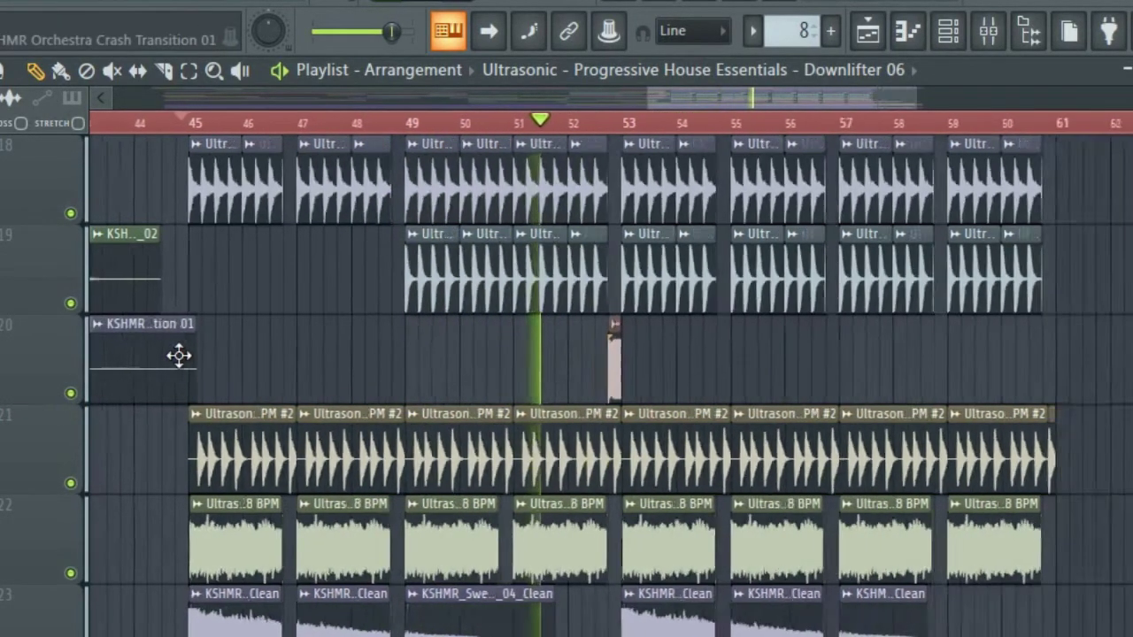
# - Unmute Tracks 24 and 26 and play their sweep and Crash 06 clips from just before bar 45 and again from bar 49
pyautogui.scroll(-4, 180, 357)
pyautogui.click(71, 573)
pyautogui.press('space')
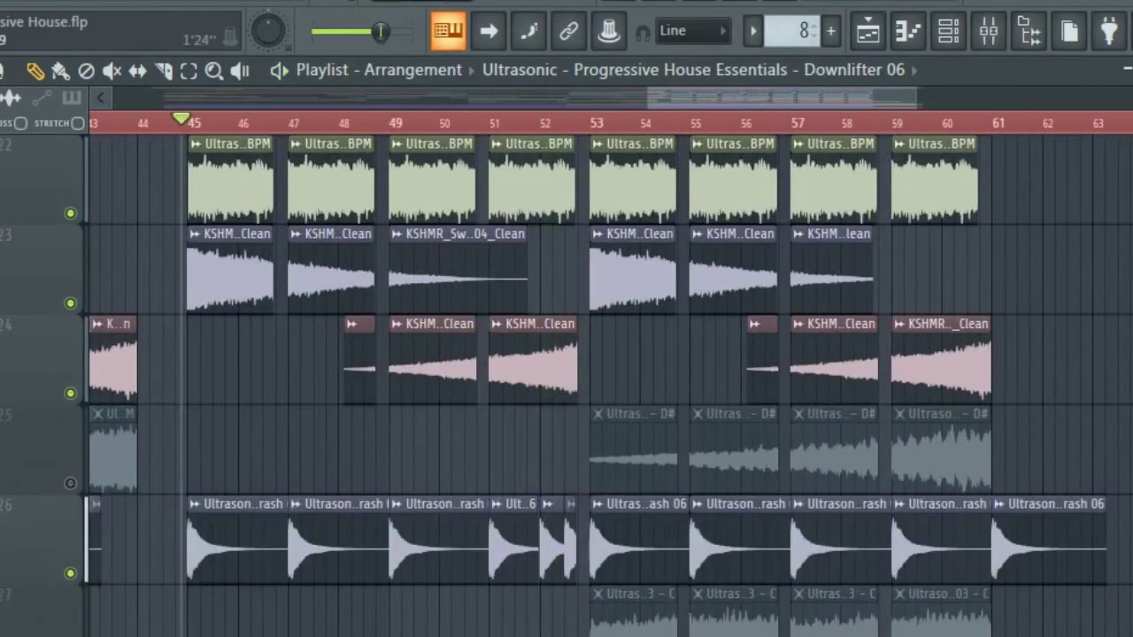
pyautogui.press('space')
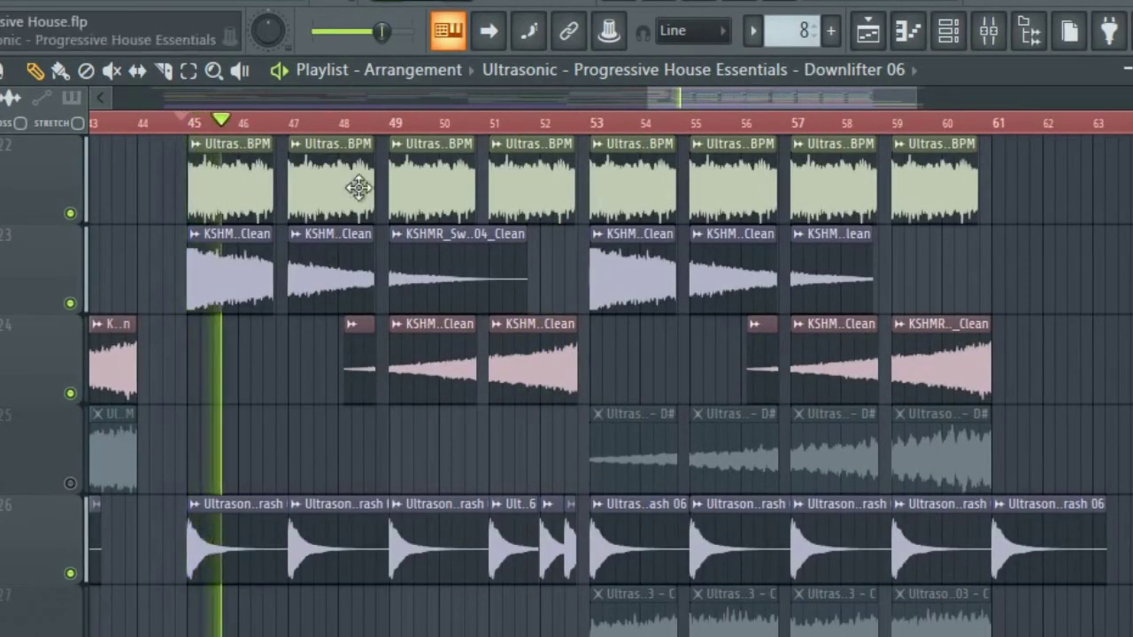
pyautogui.press('space')
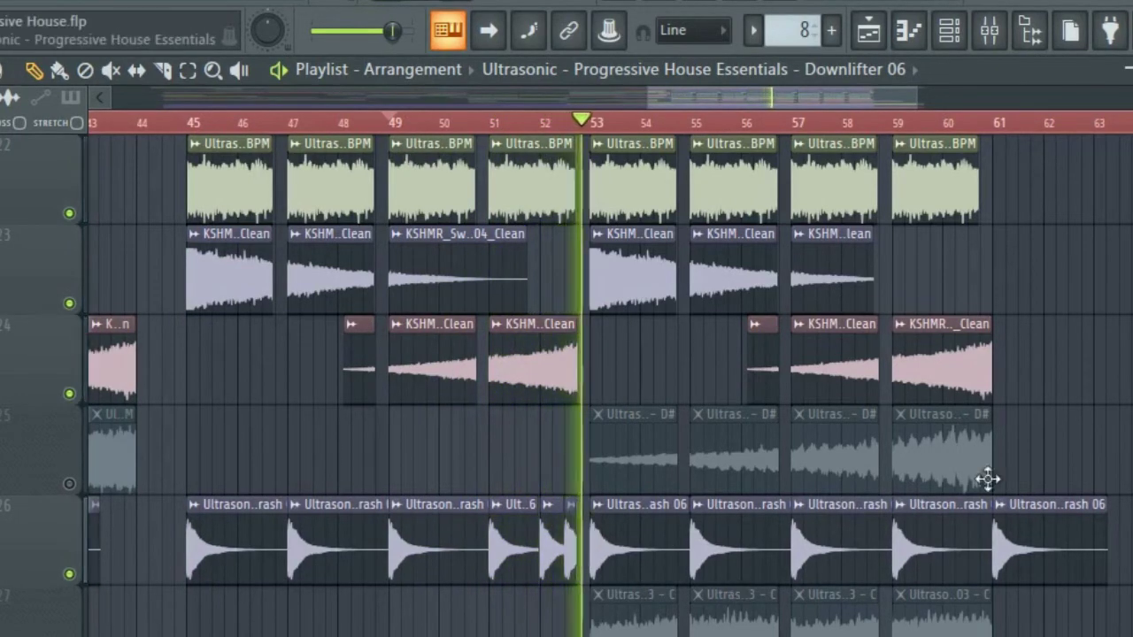
# - Unmute the Ultrasonic background clips on Tracks 25 and 27 as playback runs through the section from bar 53
pyautogui.click(69, 483)
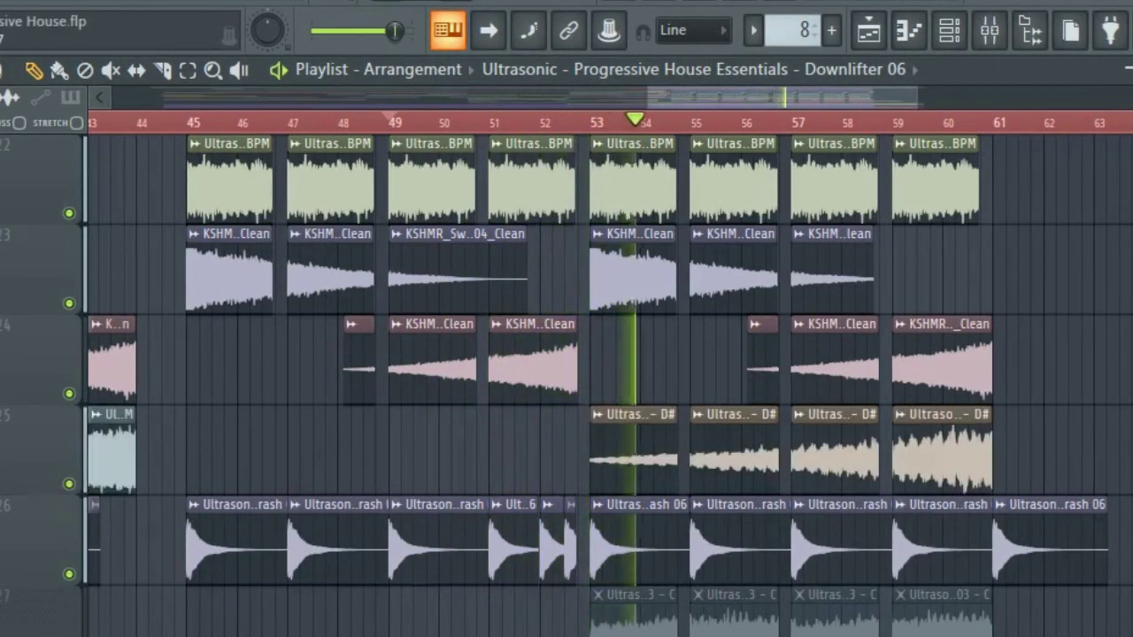
pyautogui.scroll(-6, 230, 488)
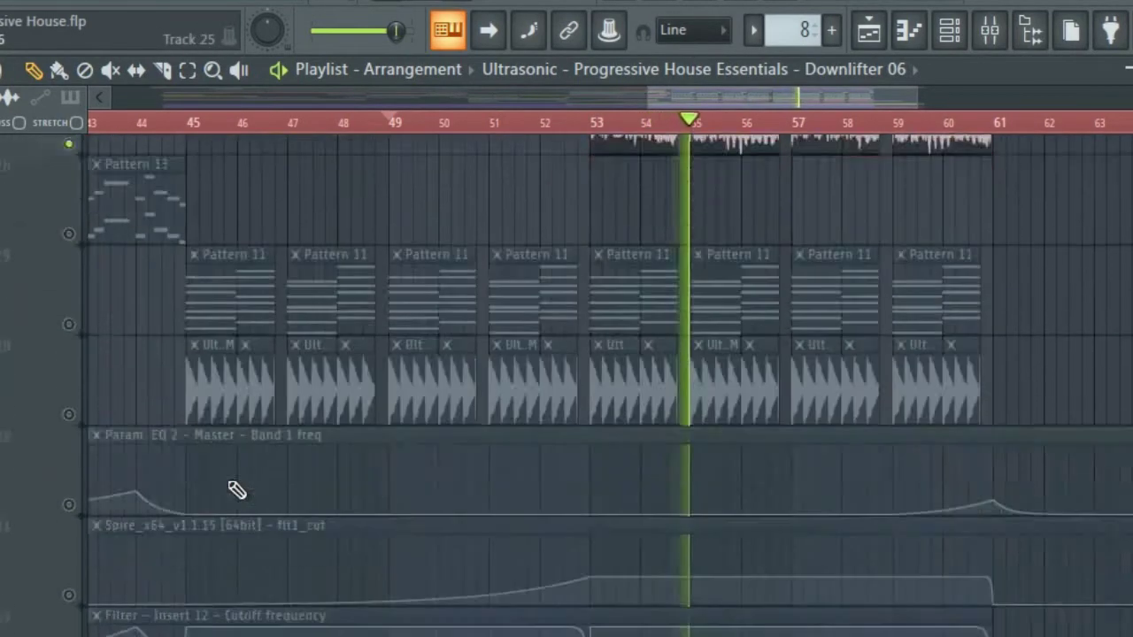
pyautogui.scroll(5, 357, 422)
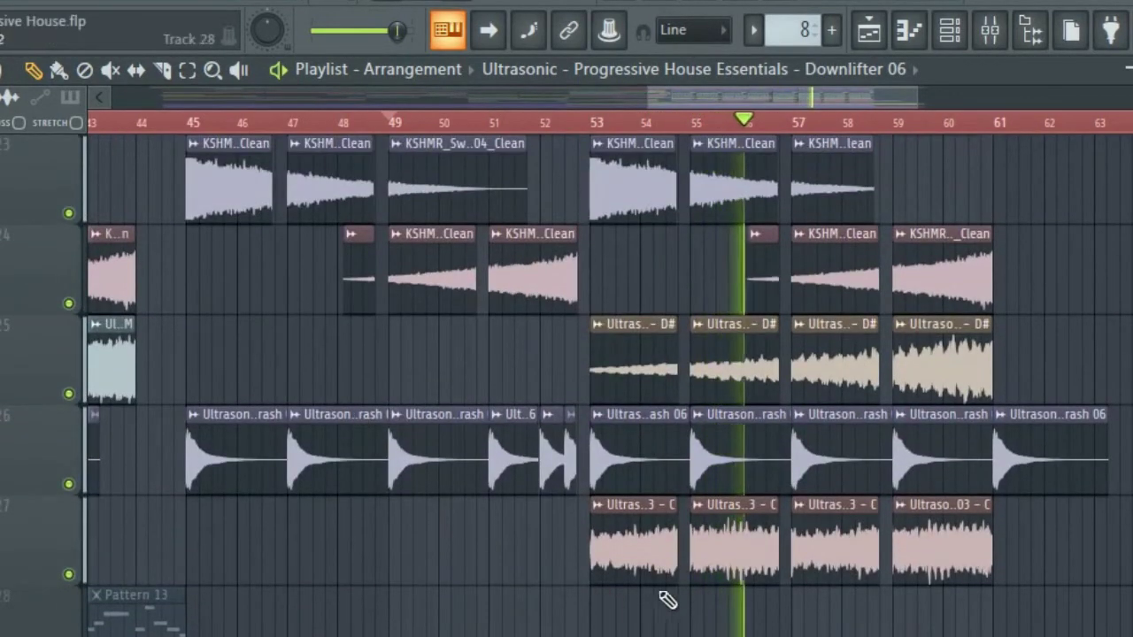
# - Examine the active and muted drop tracks, from the chord patterns to the automation clips, while the drop plays through to bar 61
pyautogui.scroll(10, 892, 521)
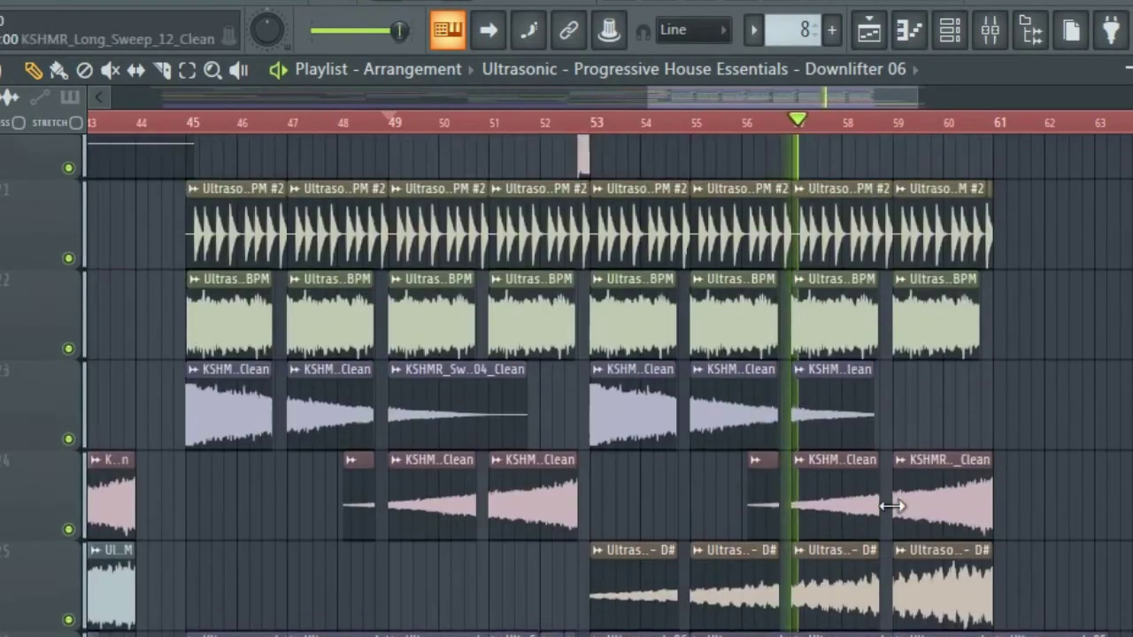
pyautogui.scroll(-10, 876, 523)
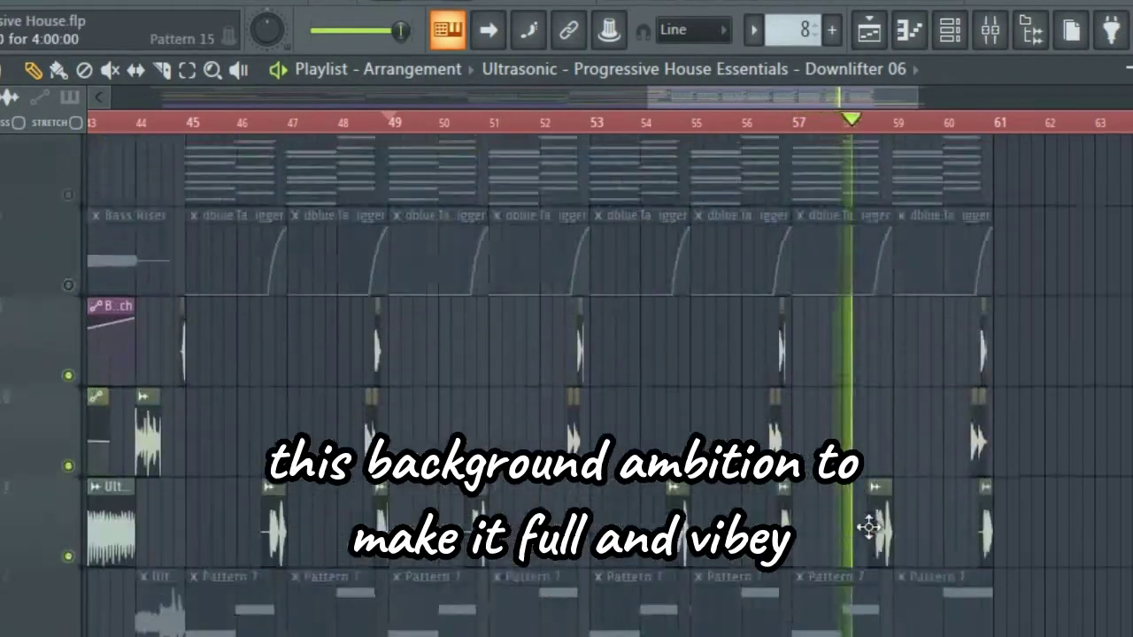
pyautogui.scroll(-5, 522, 443)
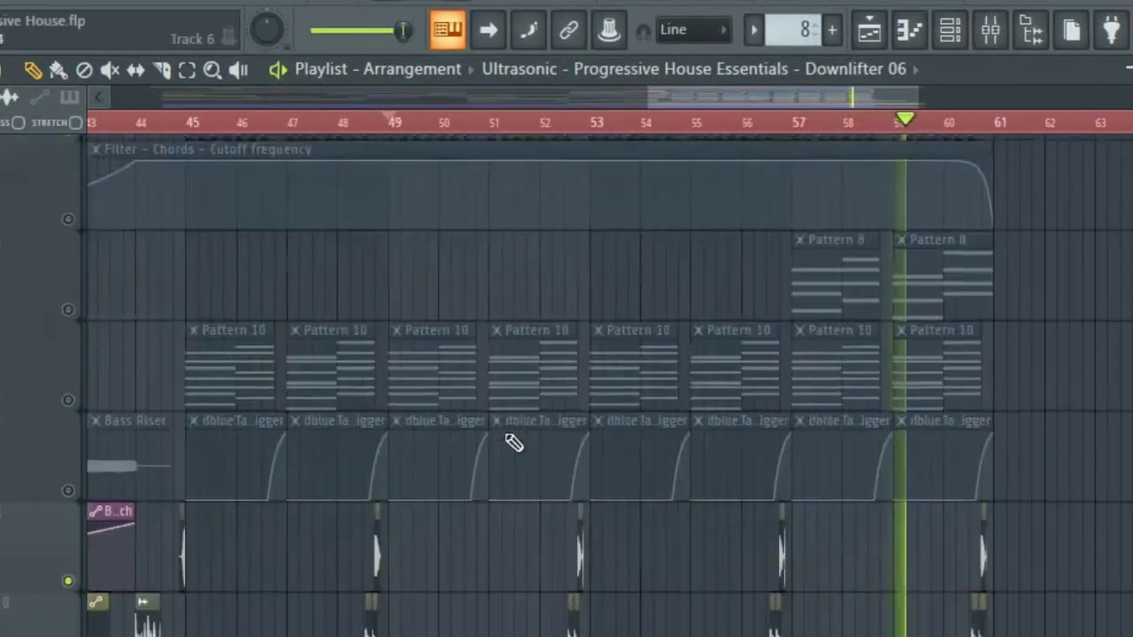
pyautogui.scroll(-3, 776, 430)
pyautogui.scroll(-2, 885, 434)
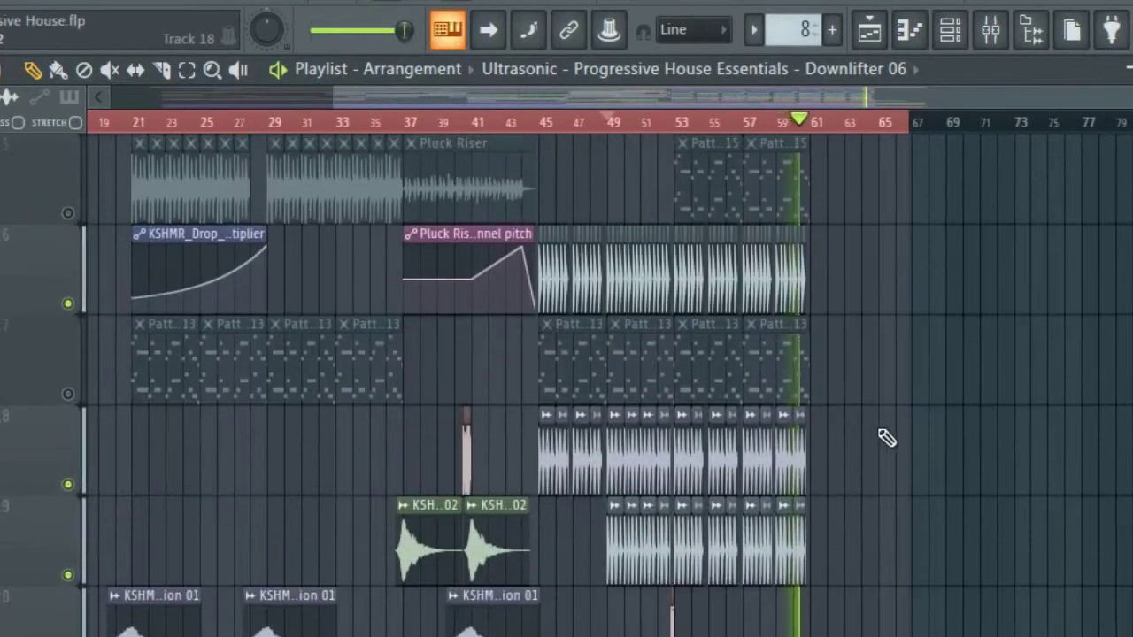
pyautogui.scroll(1, 885, 434)
pyautogui.scroll(-8, 885, 434)
pyautogui.scroll(-7, 956, 450)
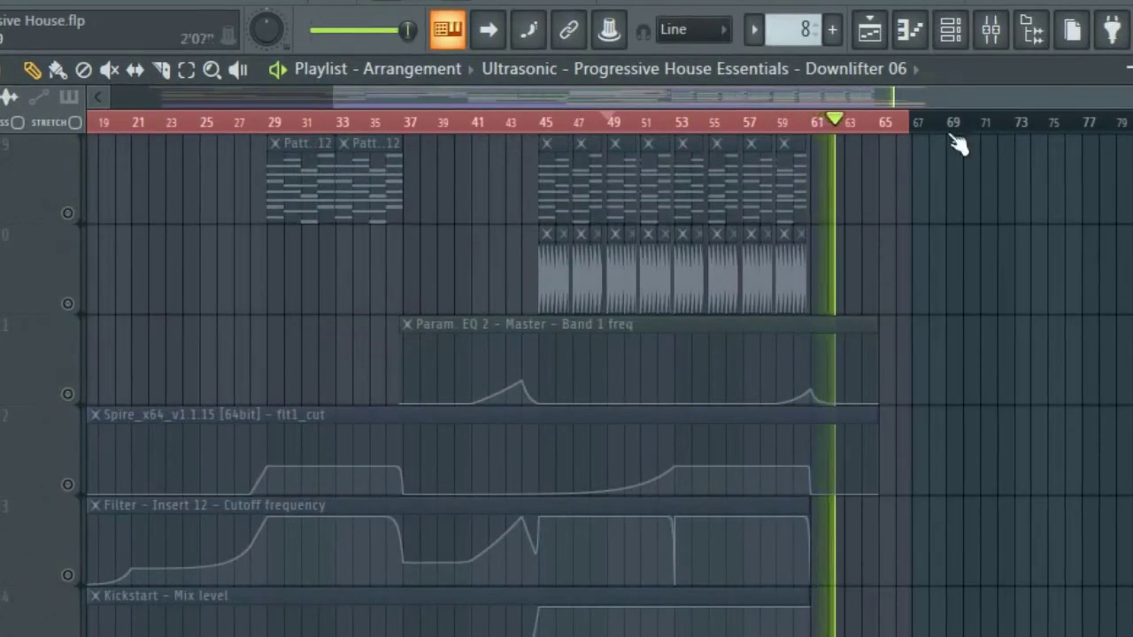
# - Open the mixer and examine the levels of the drop's insert tracks during playback
pyautogui.click(993, 35)
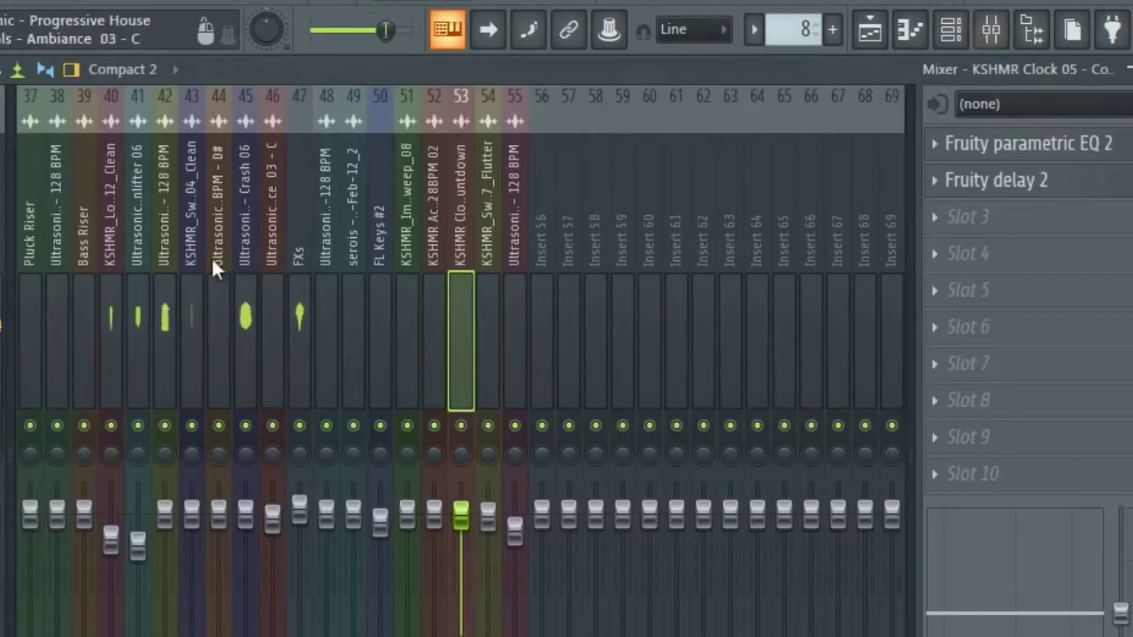
pyautogui.scroll(10, 453, 292)
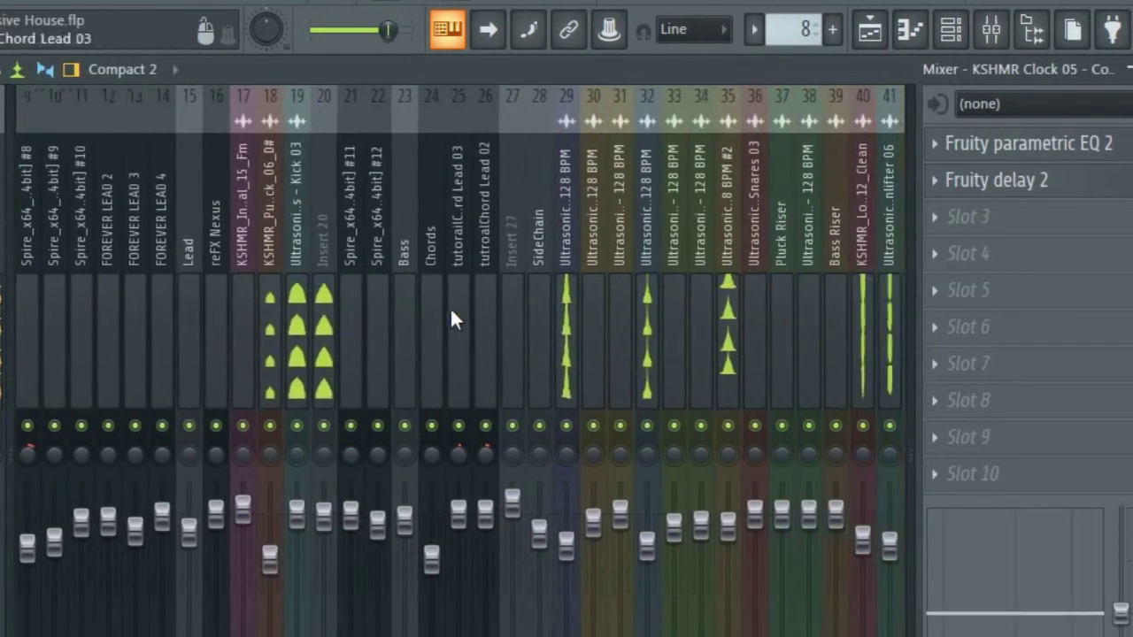
pyautogui.scroll(-9, 449, 310)
# - Return to the playlist and view the upper tracks of the arrangement across bars 1 to 65
pyautogui.click(870, 30)
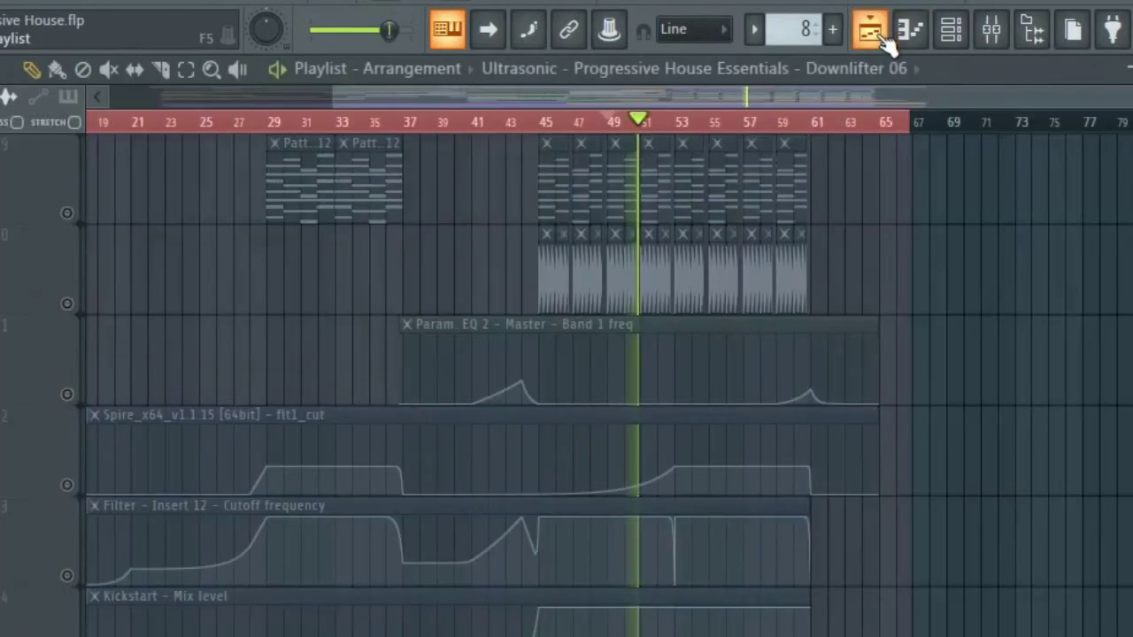
pyautogui.scroll(10, 765, 222)
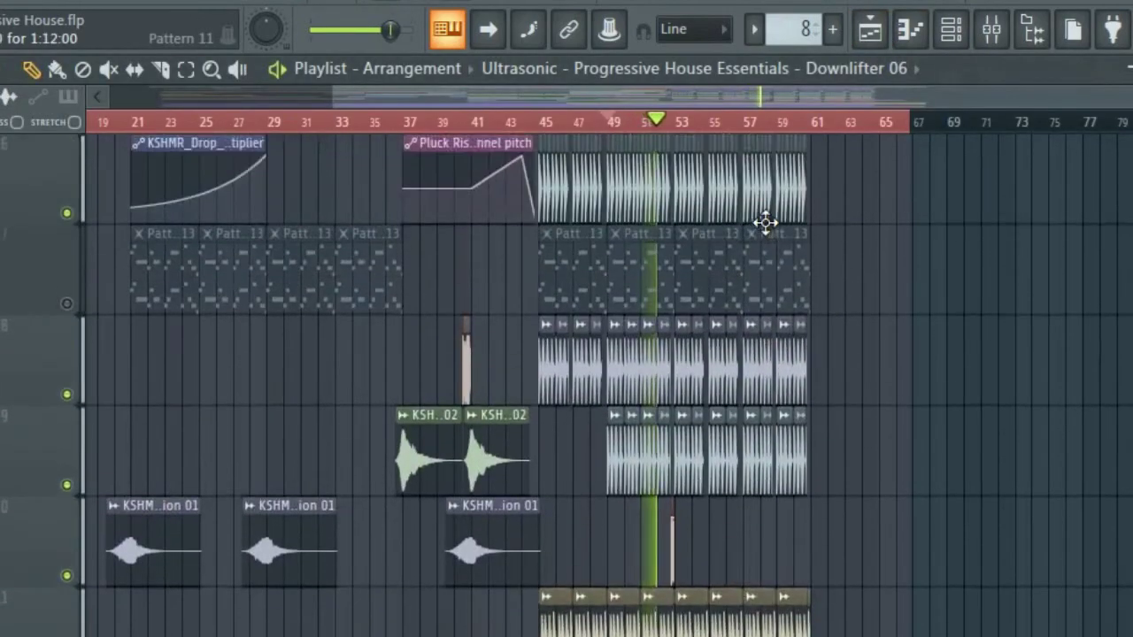
pyautogui.scroll(6, 766, 222)
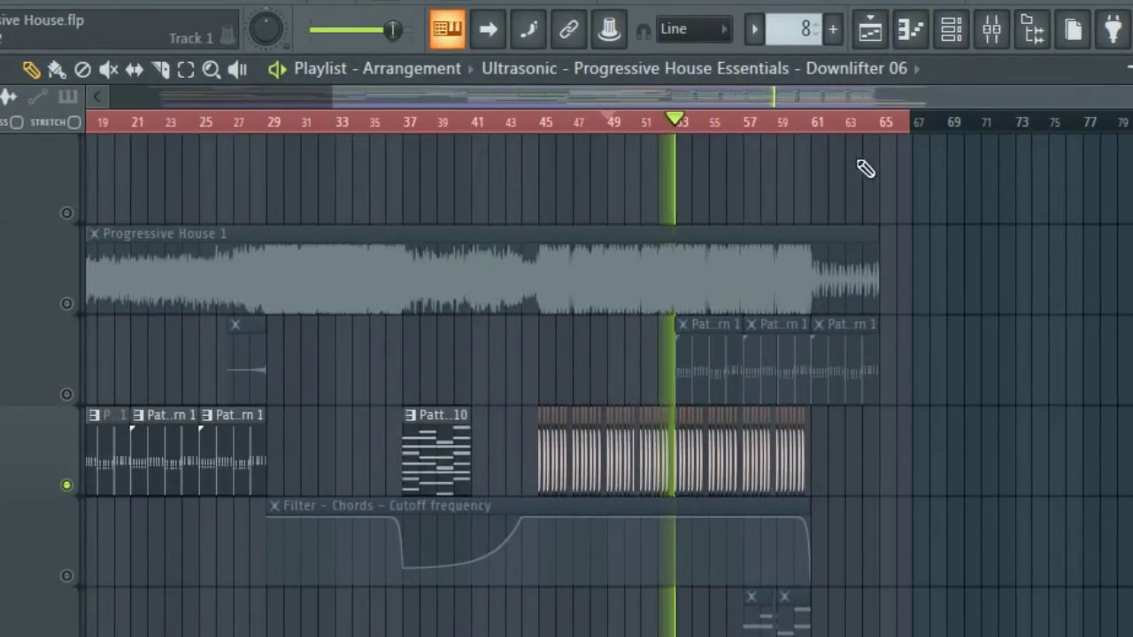
pyautogui.hscroll(-6, 882, 104)
pyautogui.scroll(-1, 461, 287)
pyautogui.keyDown('ctrl'); pyautogui.scroll(-1, 461, 287); pyautogui.keyUp('ctrl')
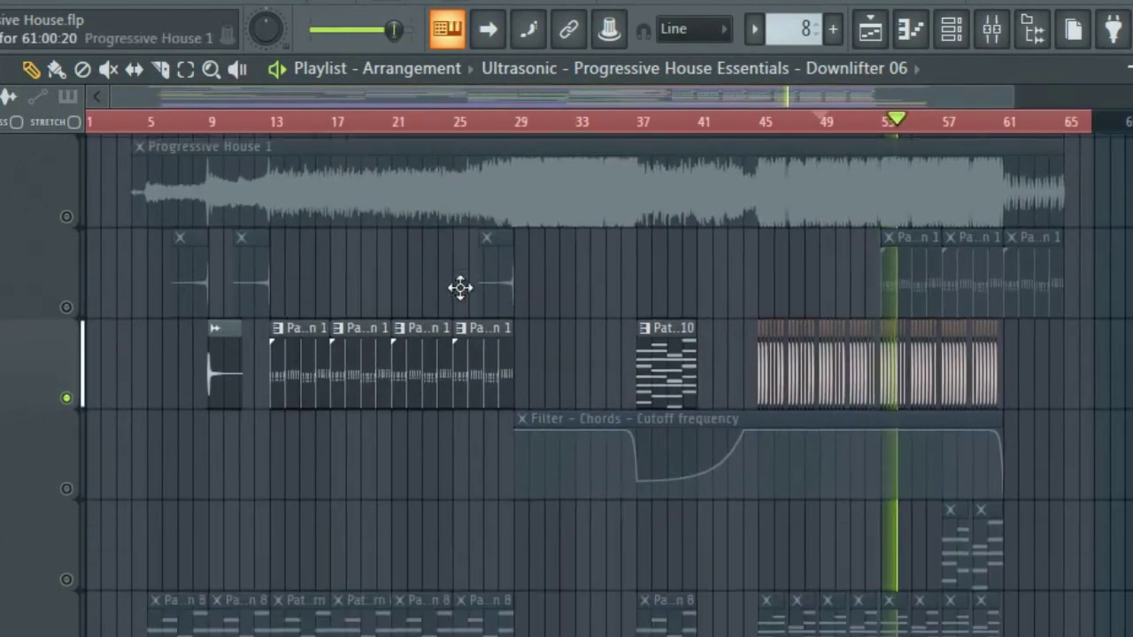